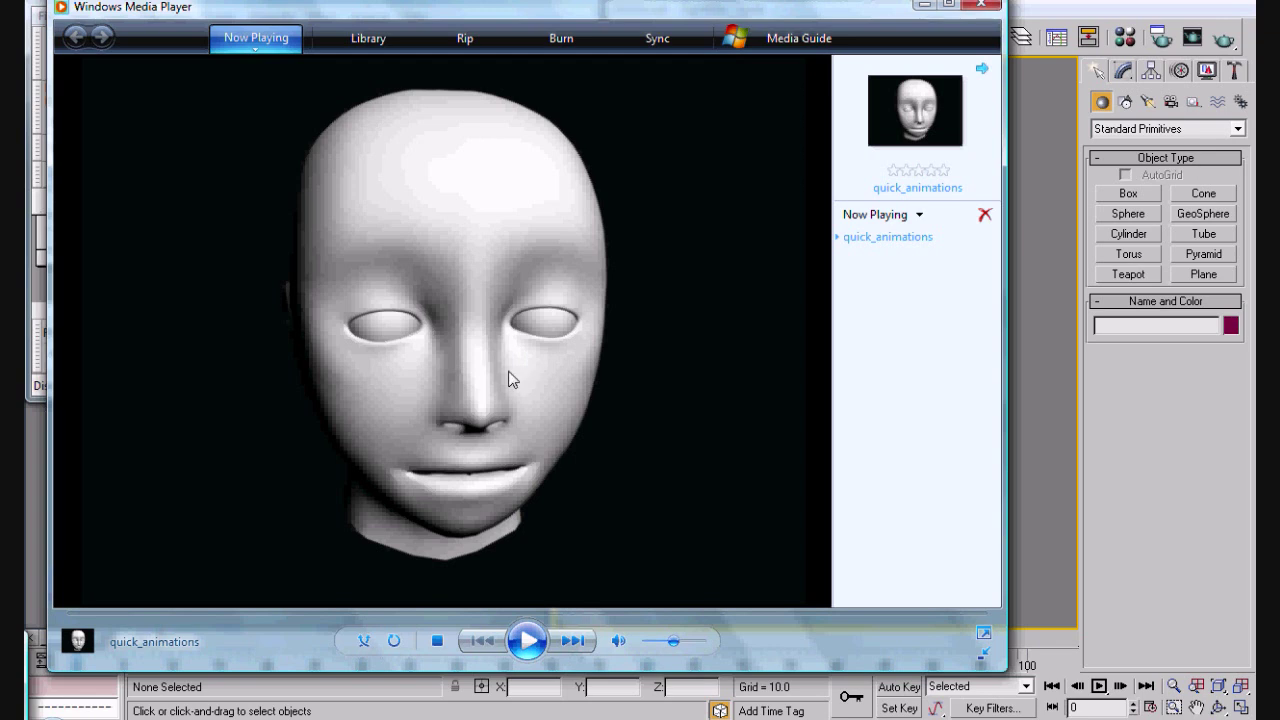
Play the quick_animations clip in the media player and return to the head scene in 3ds Max.
click(527, 637)
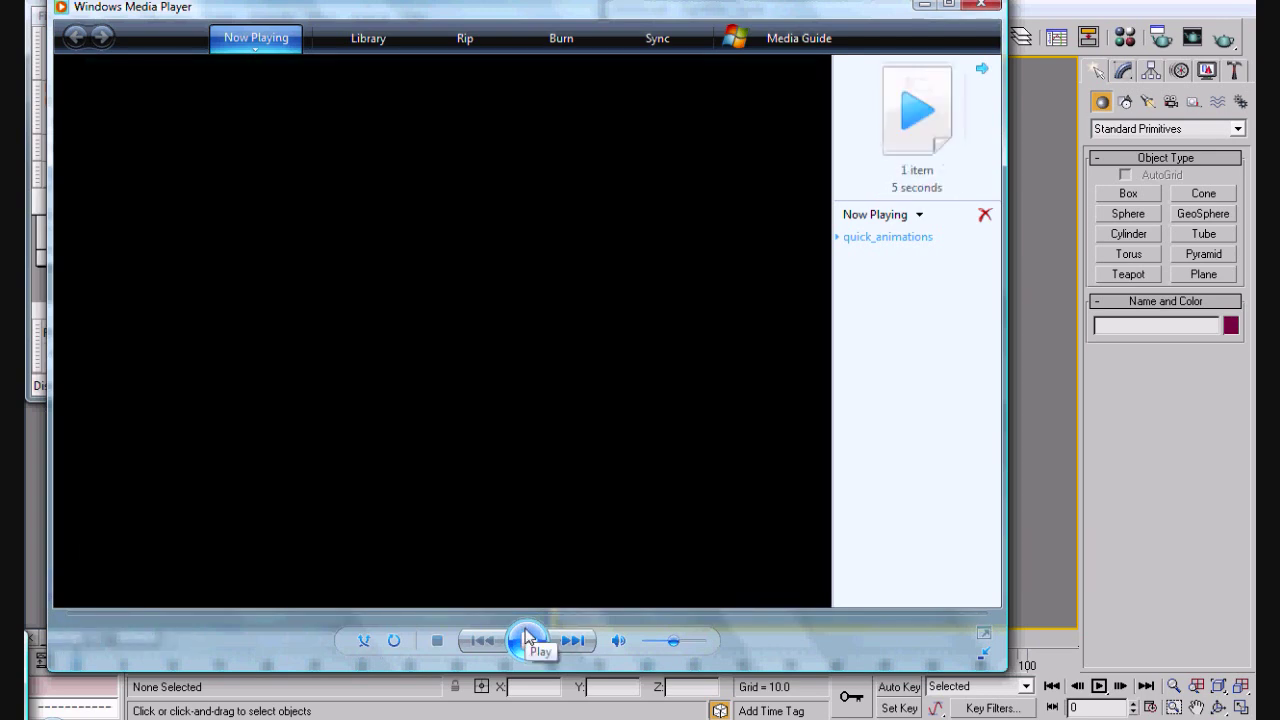
click(527, 640)
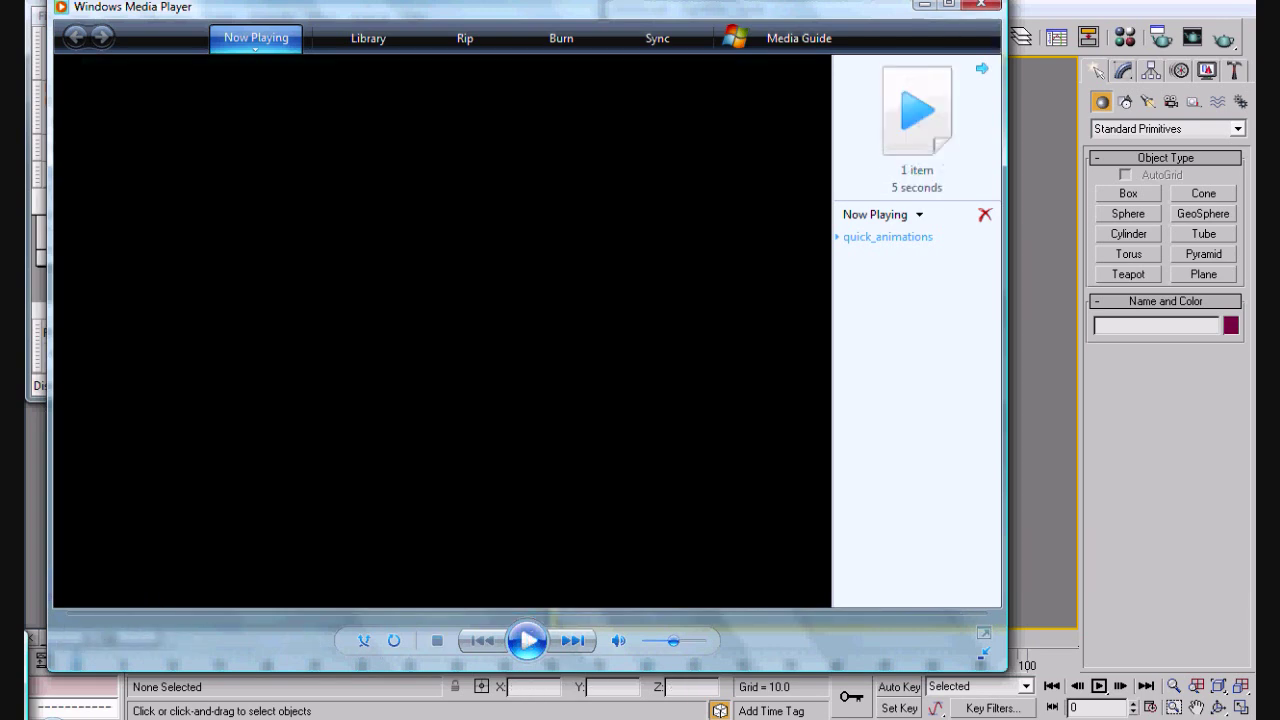
click(993, 4)
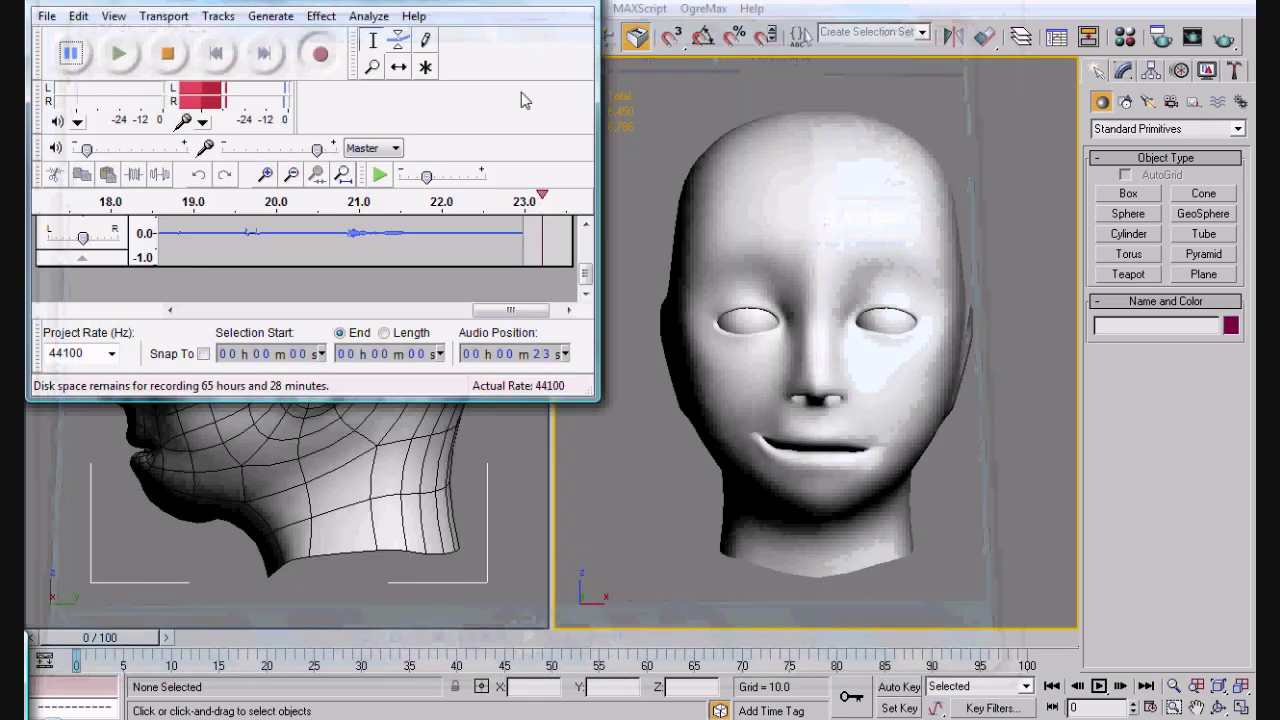
click(517, 2)
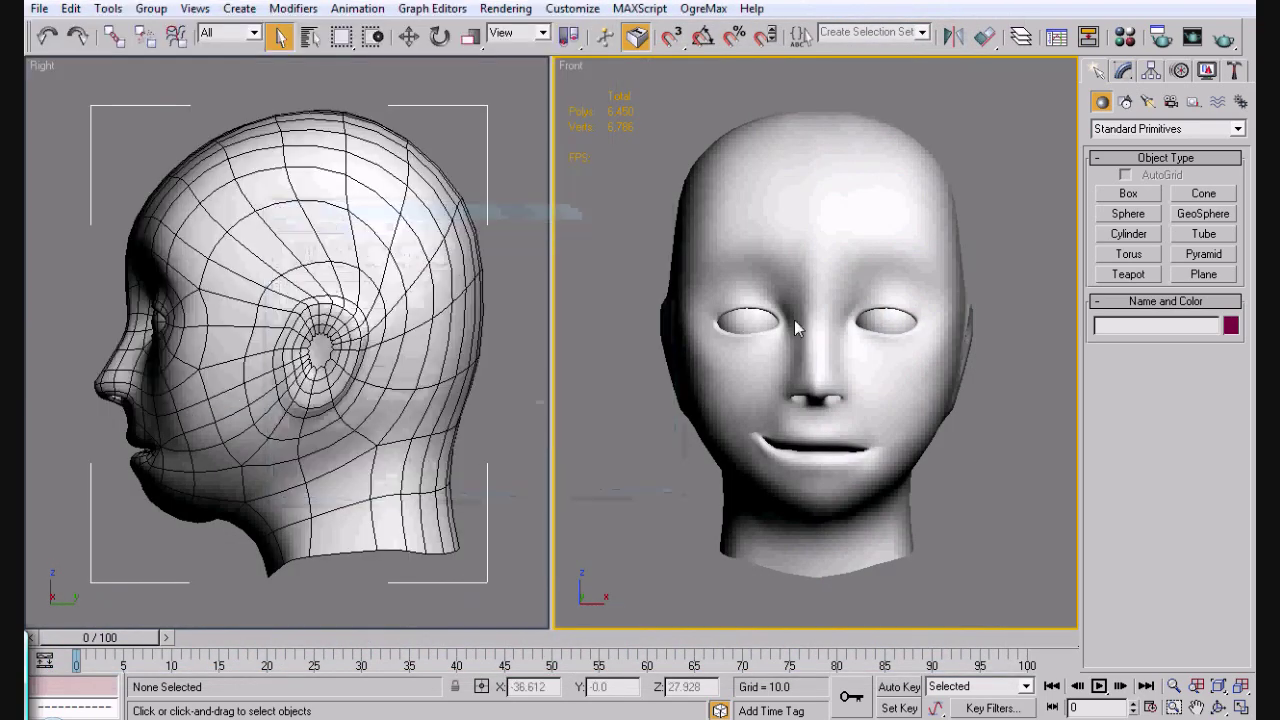
Select the head and scrub through its facial animation from frame 0 to frame 100.
click(910, 404)
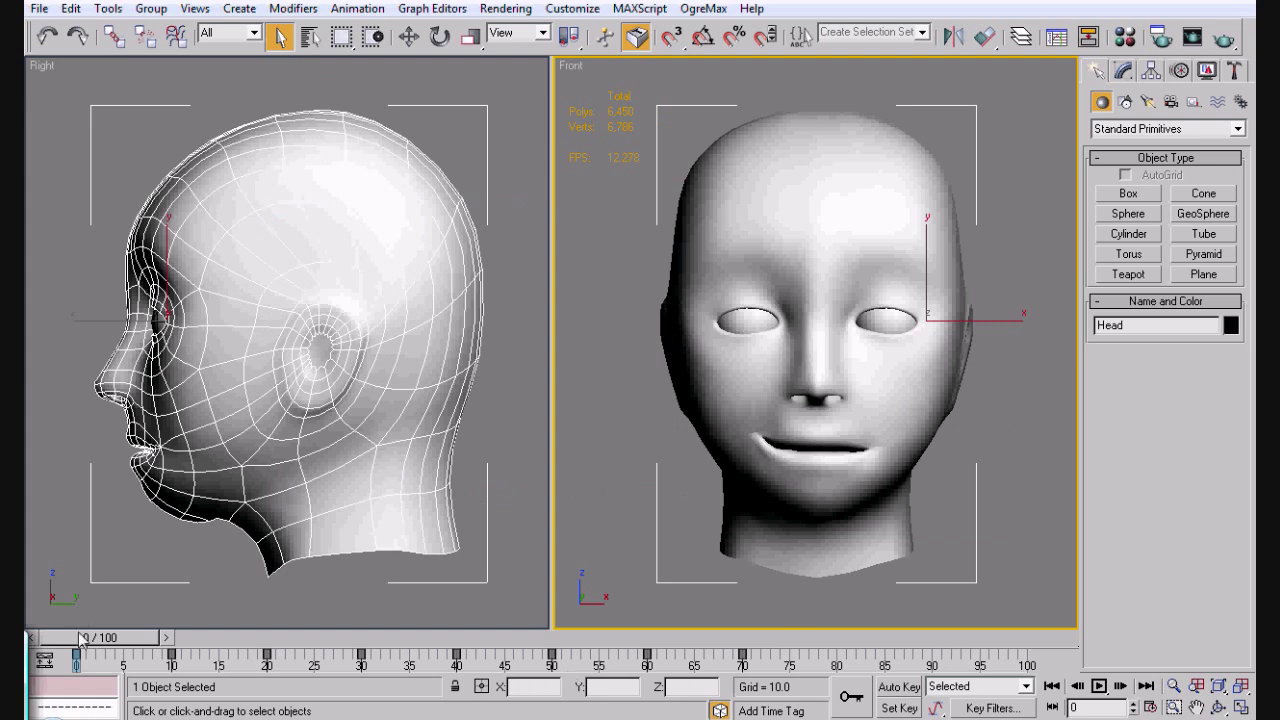
drag(80, 638, 994, 689)
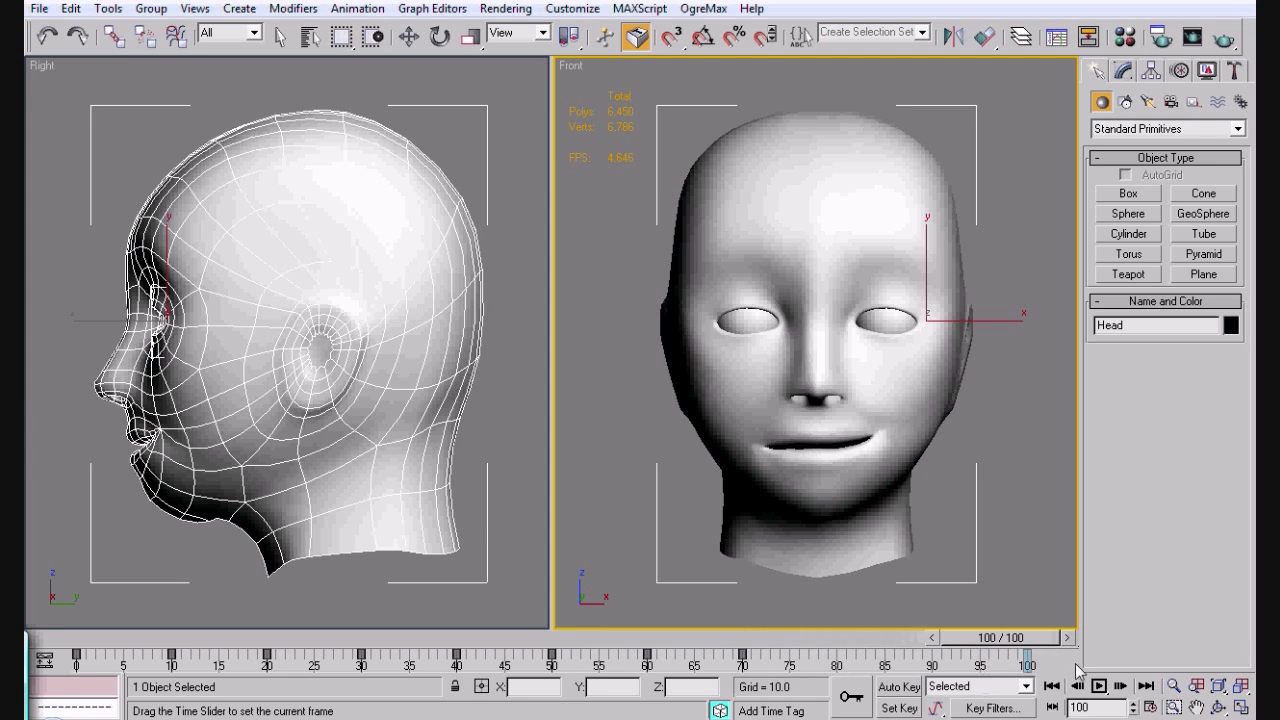
drag(1076, 664, 1074, 658)
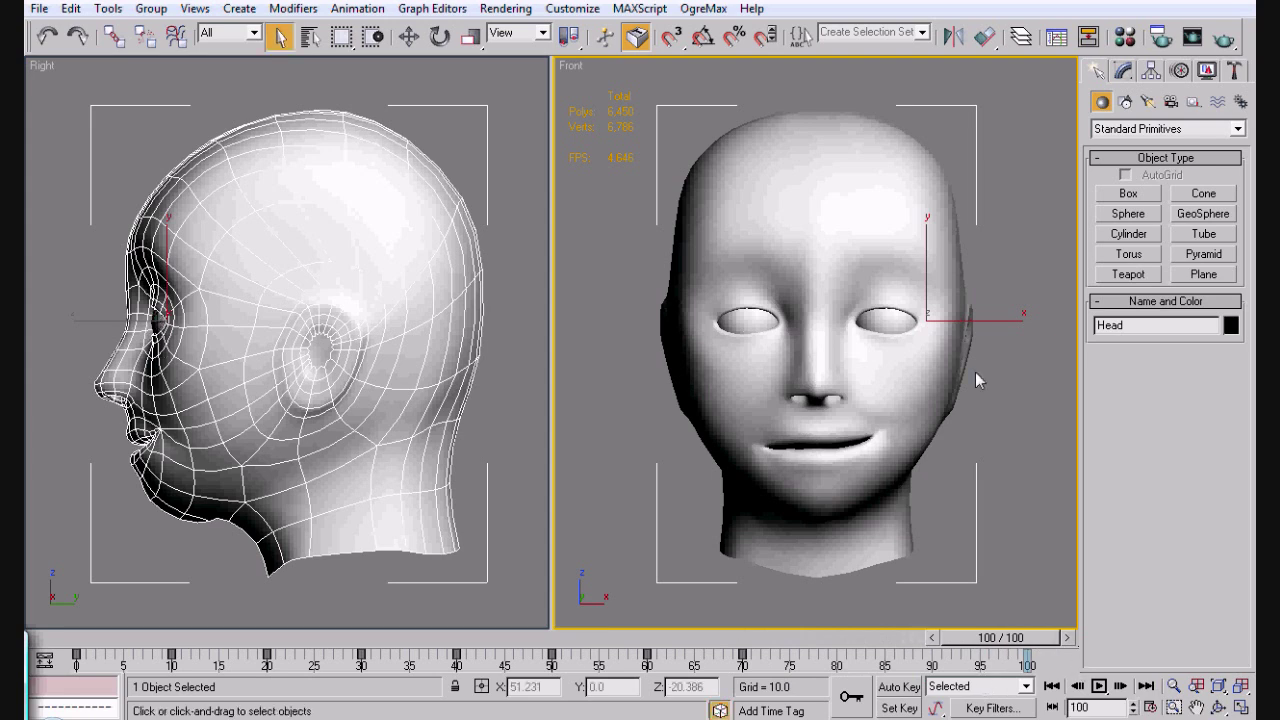
Remove the Morpher modifier from the head's modifier stack and deselect the head.
click(1127, 71)
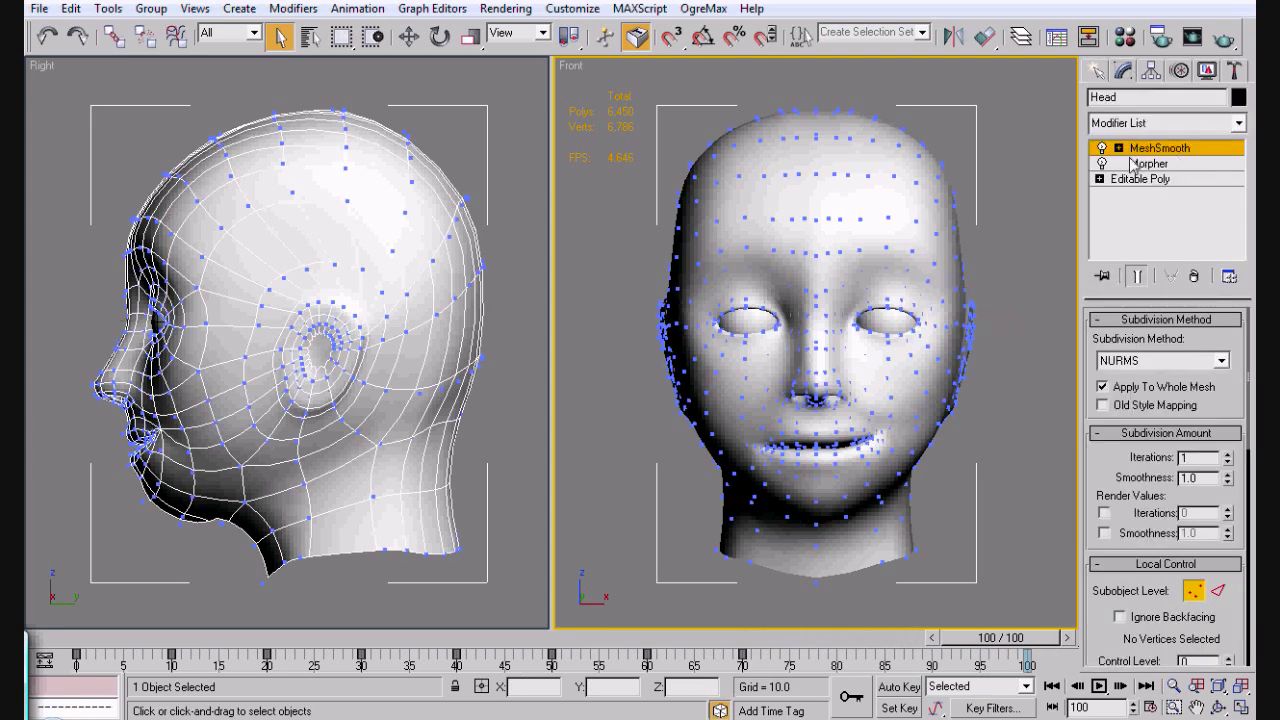
click(1180, 161)
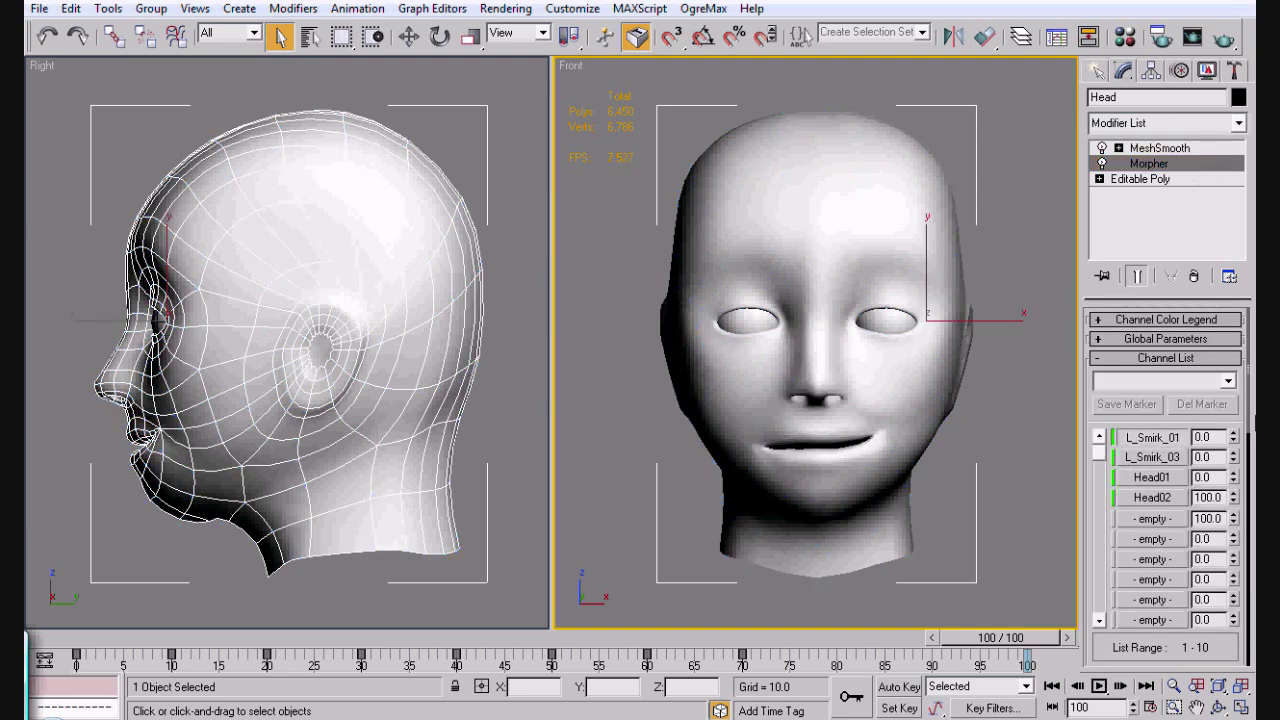
click(1197, 275)
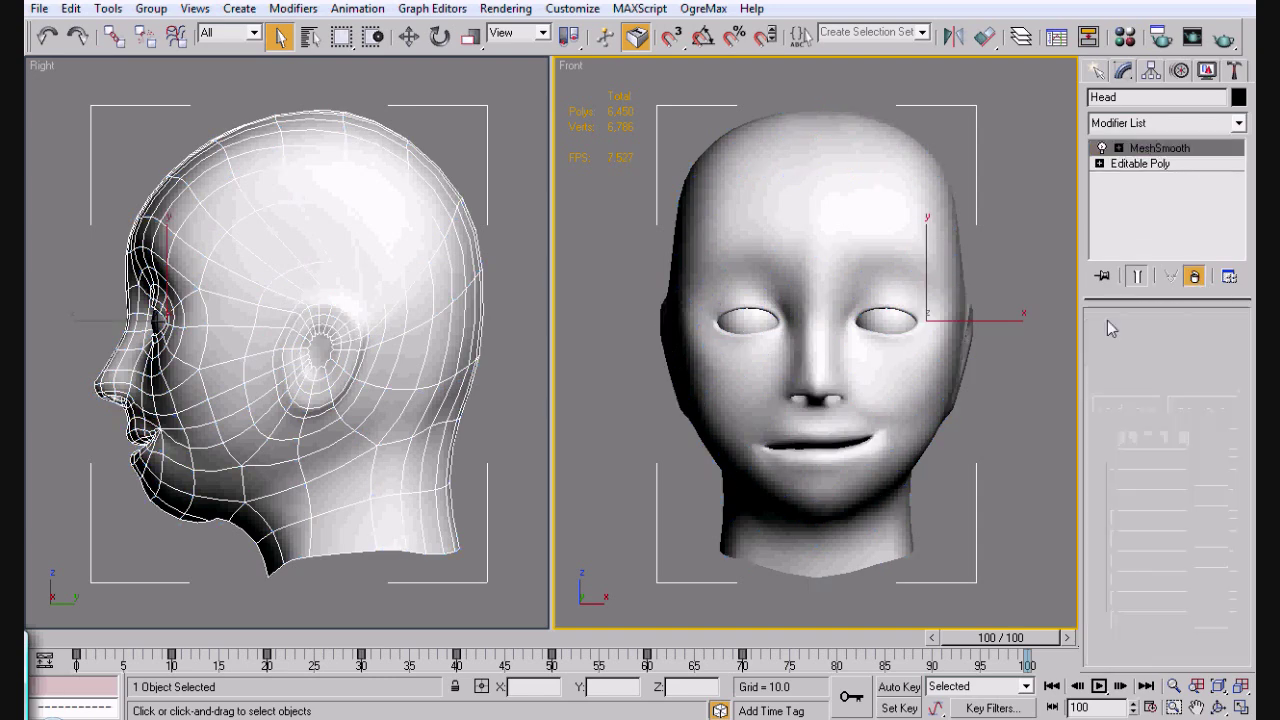
click(1001, 397)
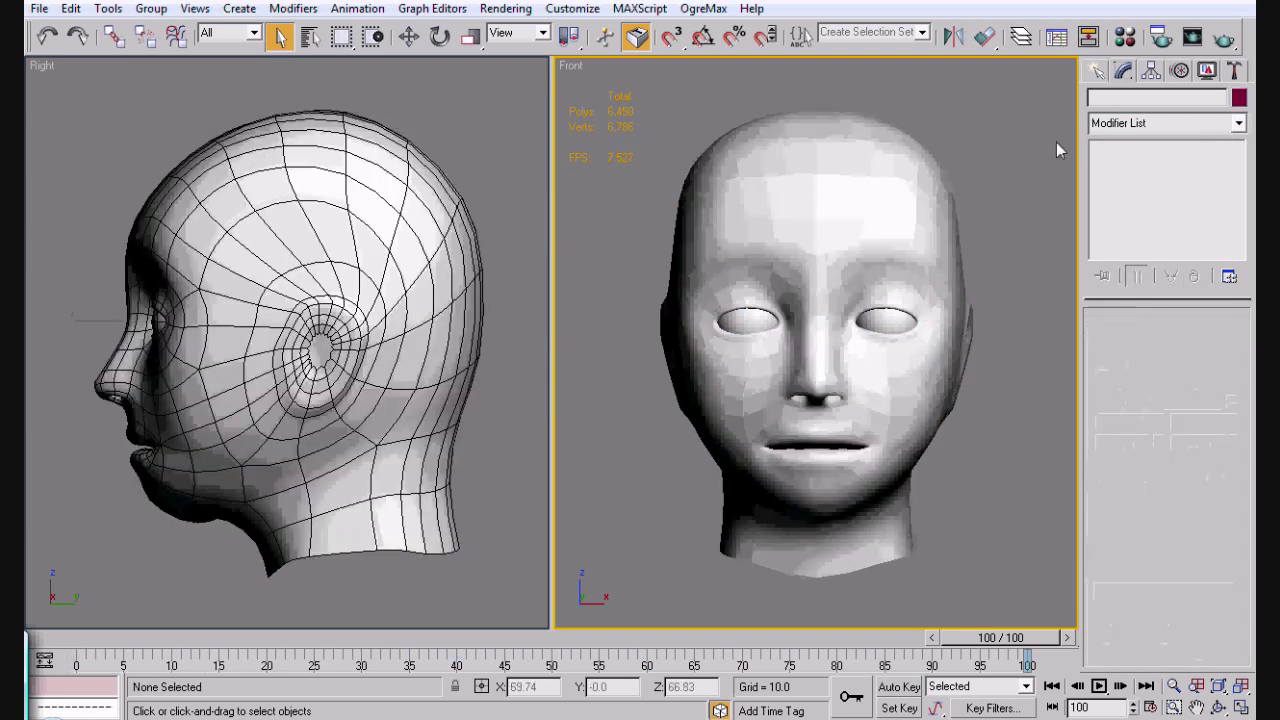
Unhide the Morphs layer and delete the four morph target heads beside the main head.
click(1022, 40)
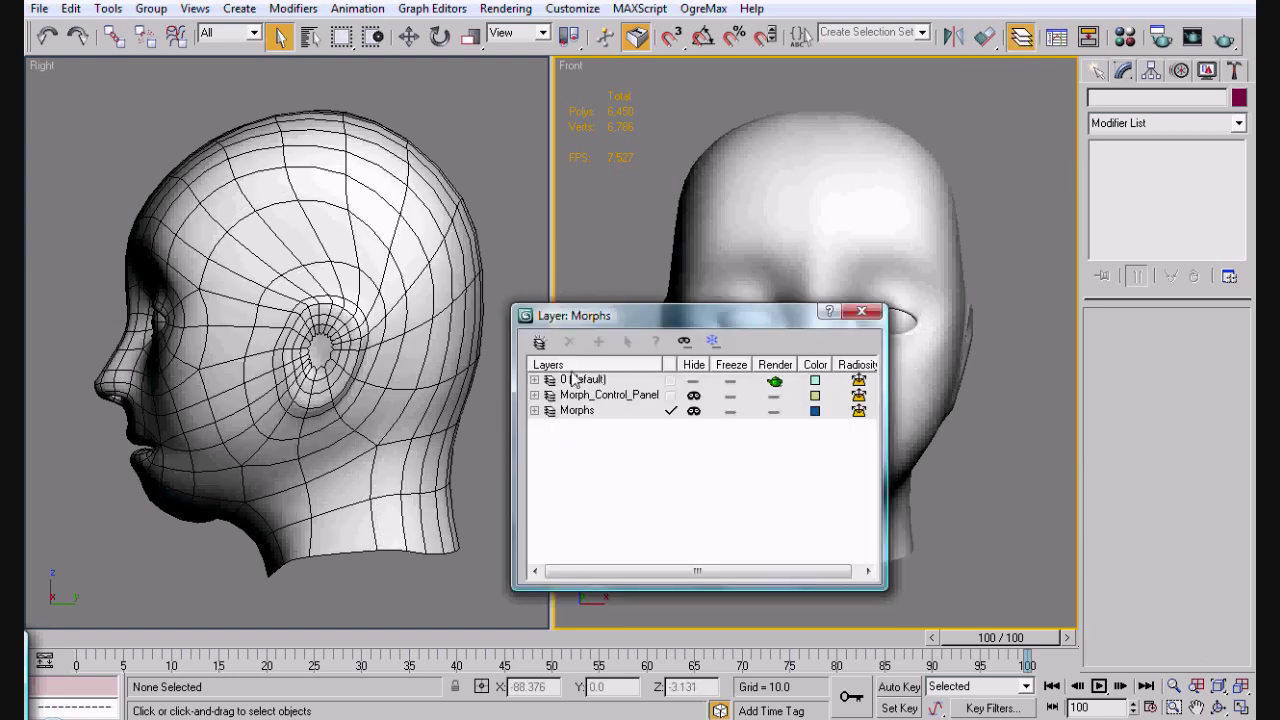
click(693, 411)
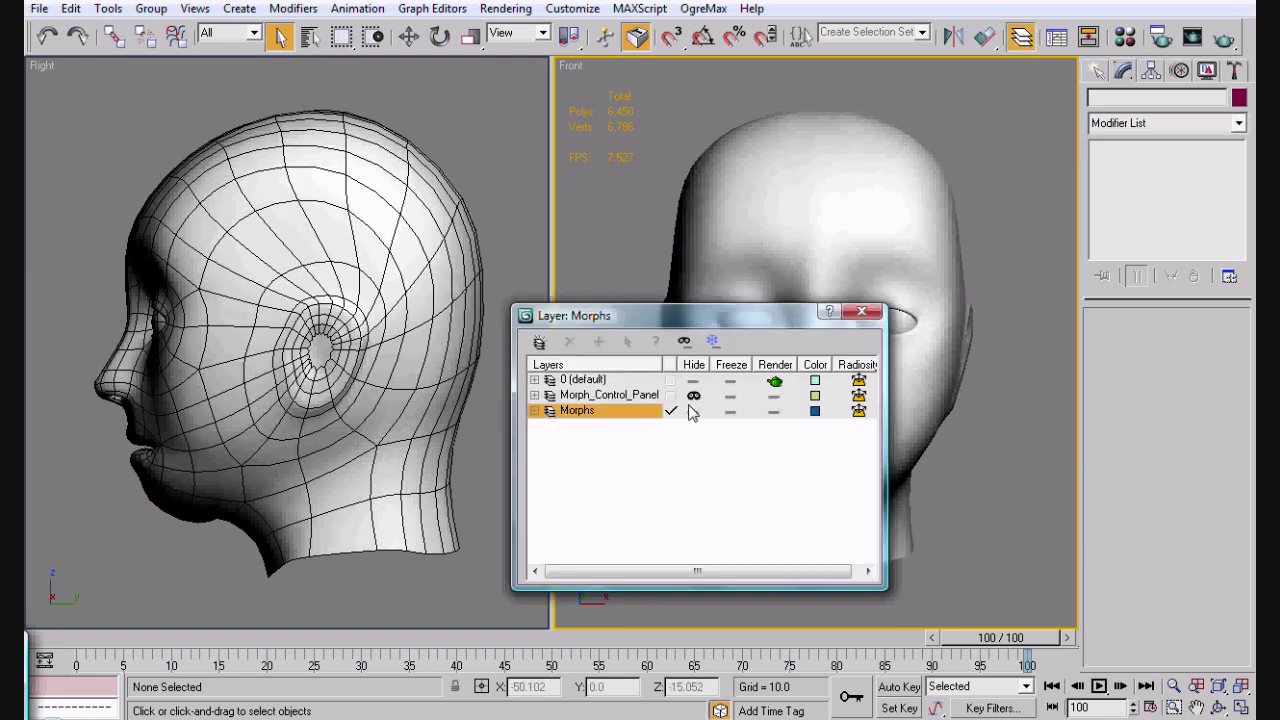
click(861, 311)
key(ctrl+shift+z)
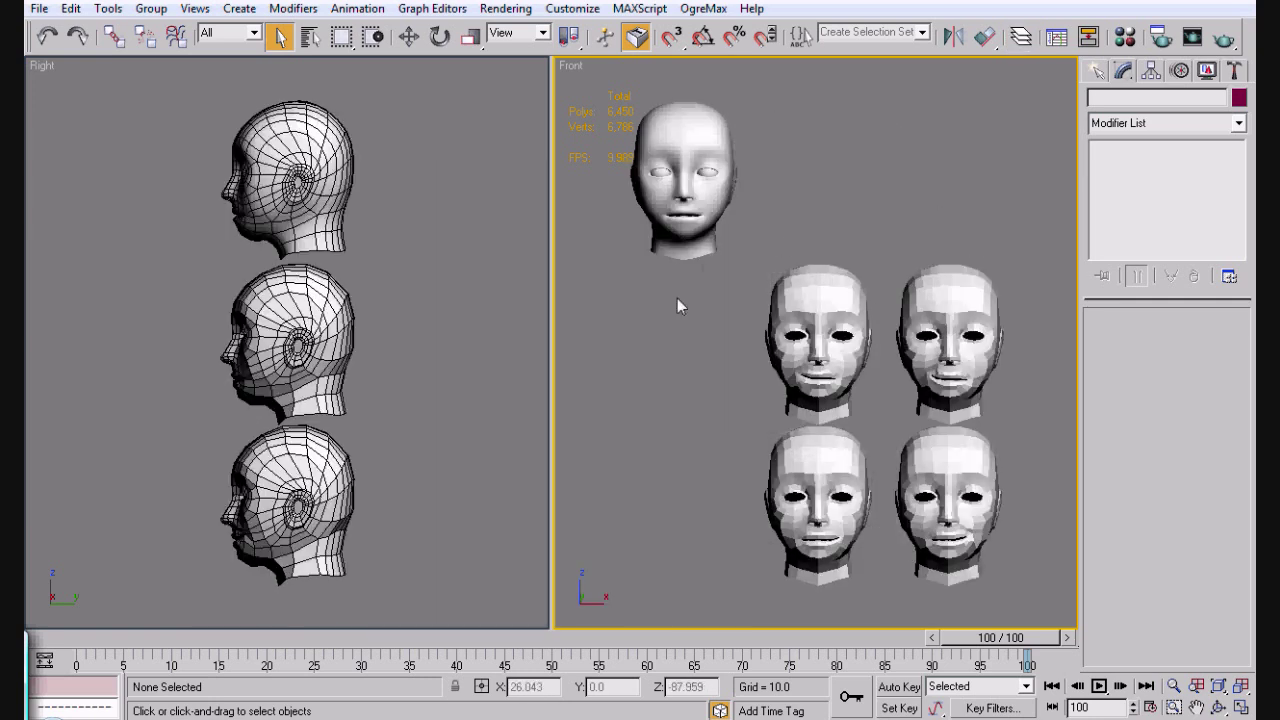
drag(677, 299, 1098, 563)
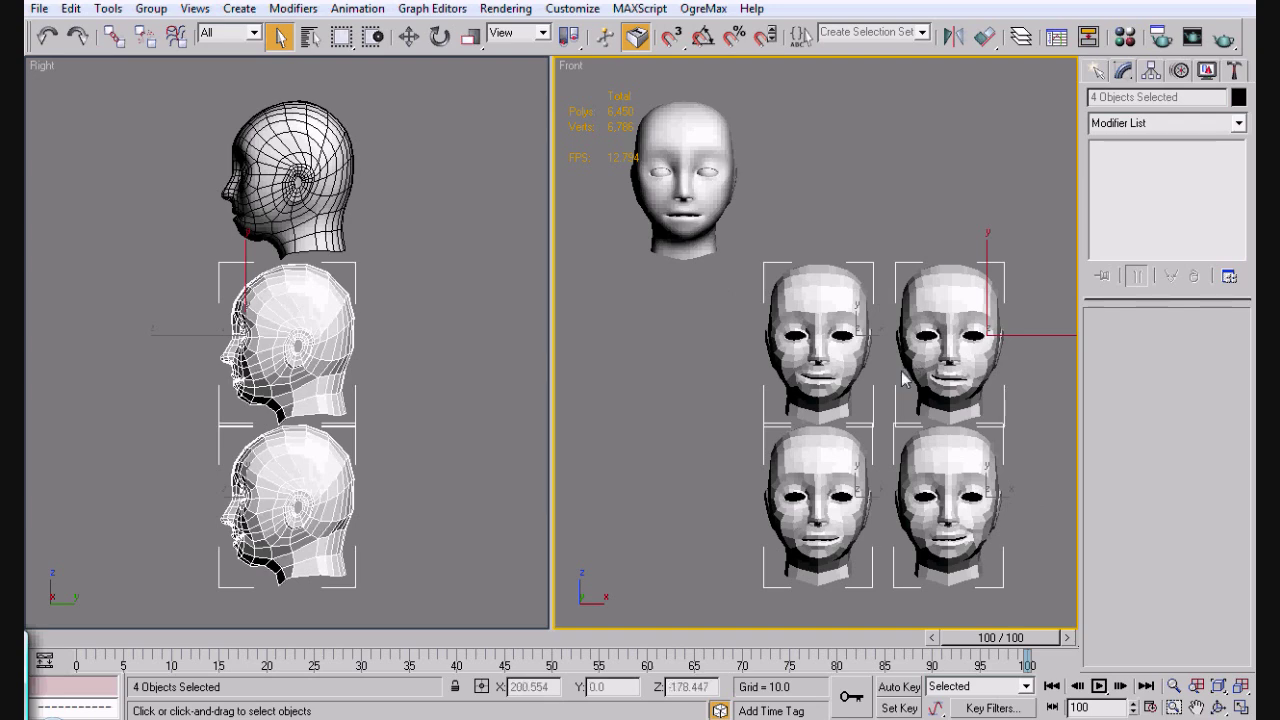
key(Delete)
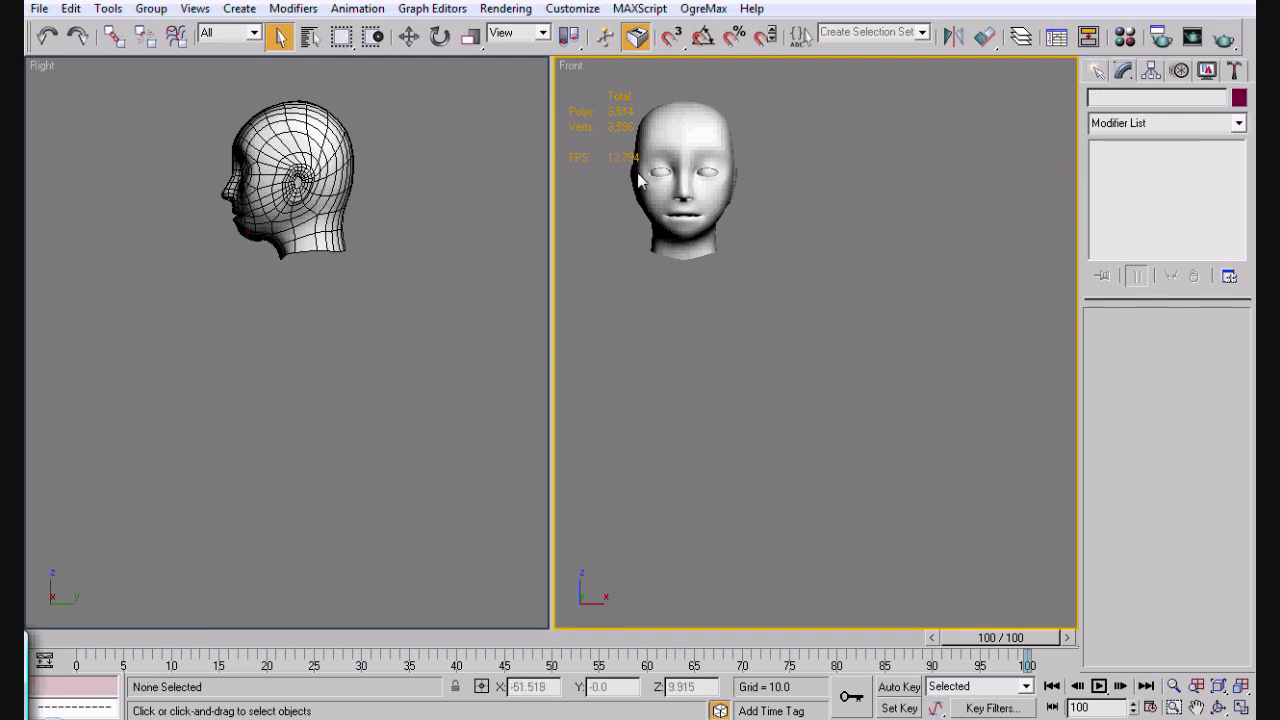
Remove the MeshSmooth modifier from the main head, leaving only the Editable Poly base.
key(z)
click(814, 214)
click(1140, 163)
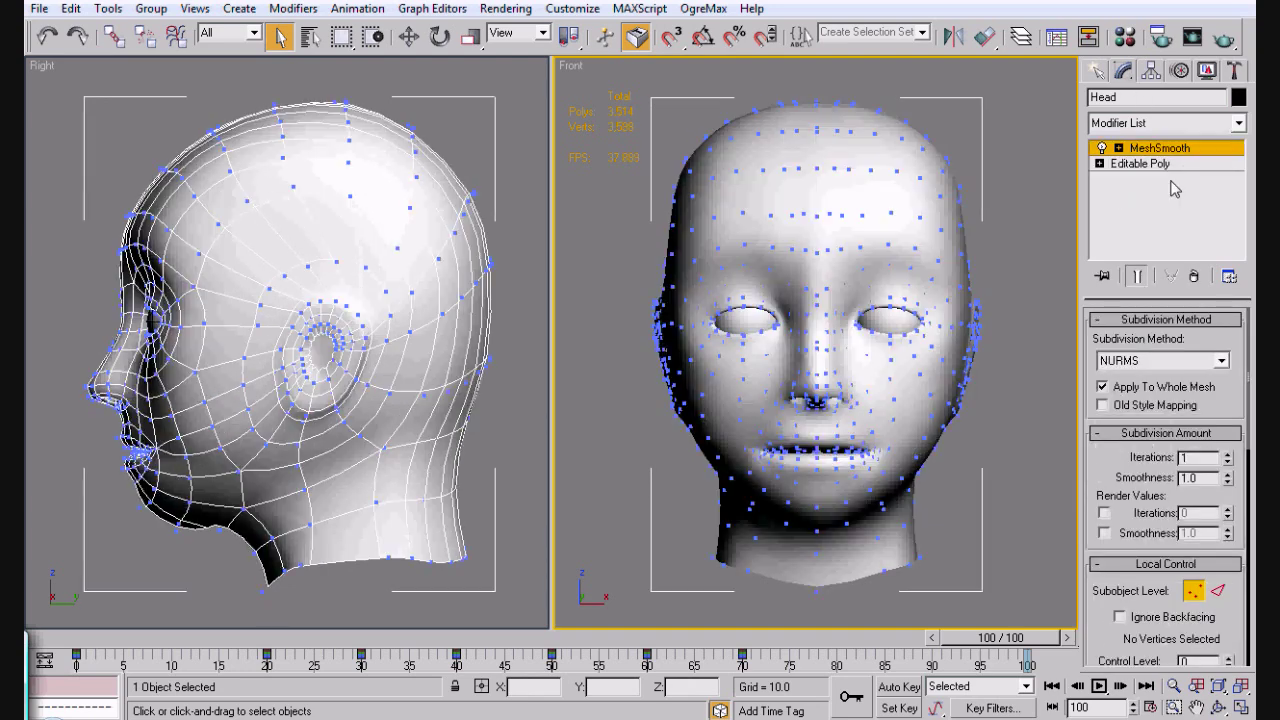
click(1196, 277)
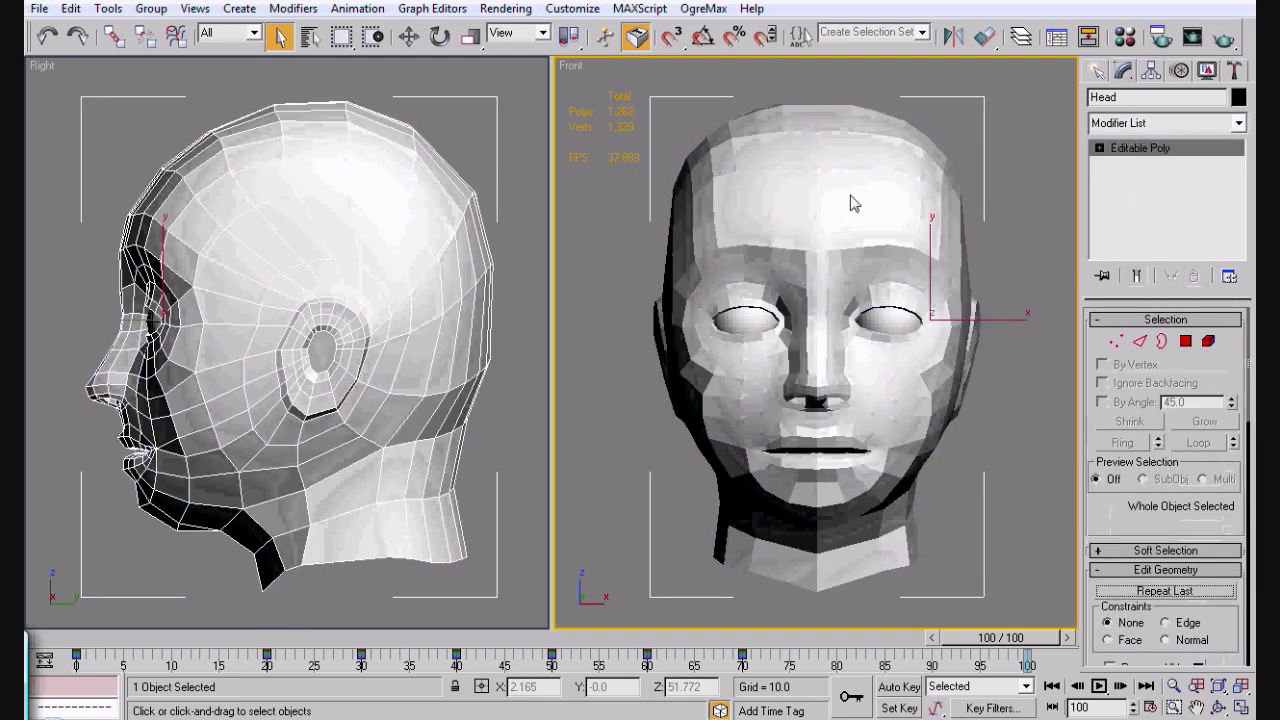
Clone the head sideways along X as a single independent copy named L_Smirk.
key(w)
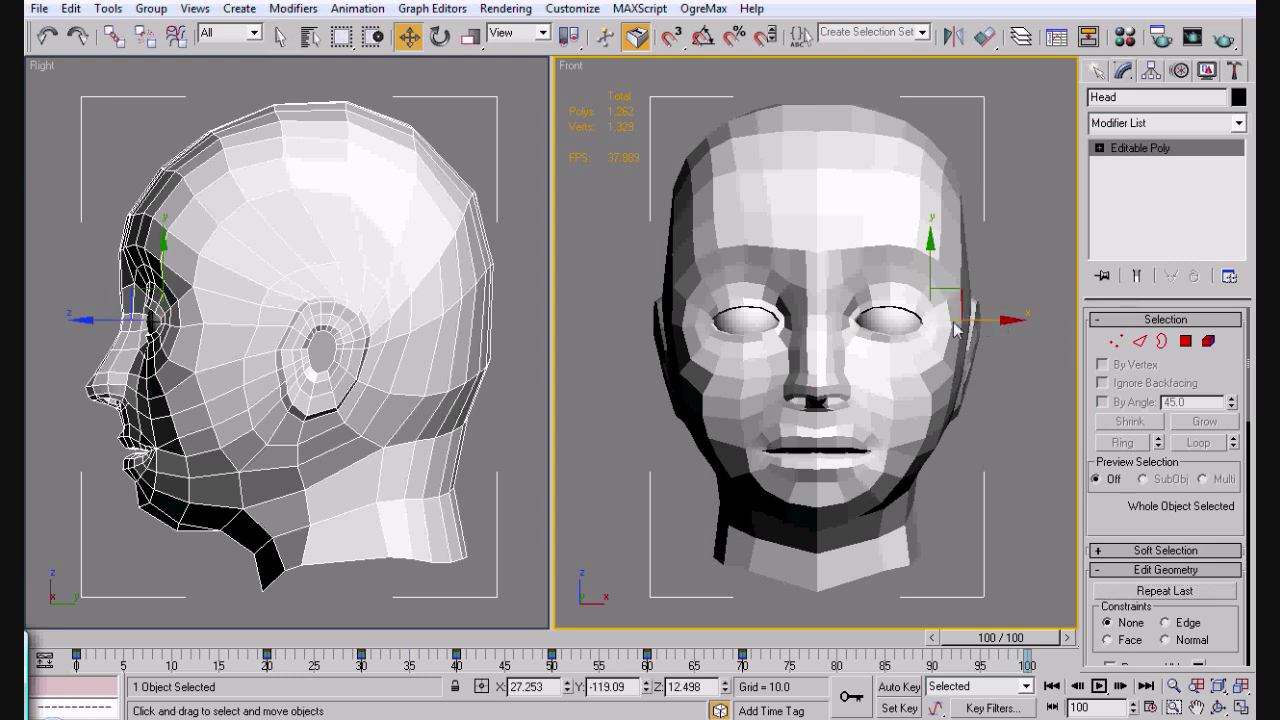
shift+drag(954, 322, 1255, 357)
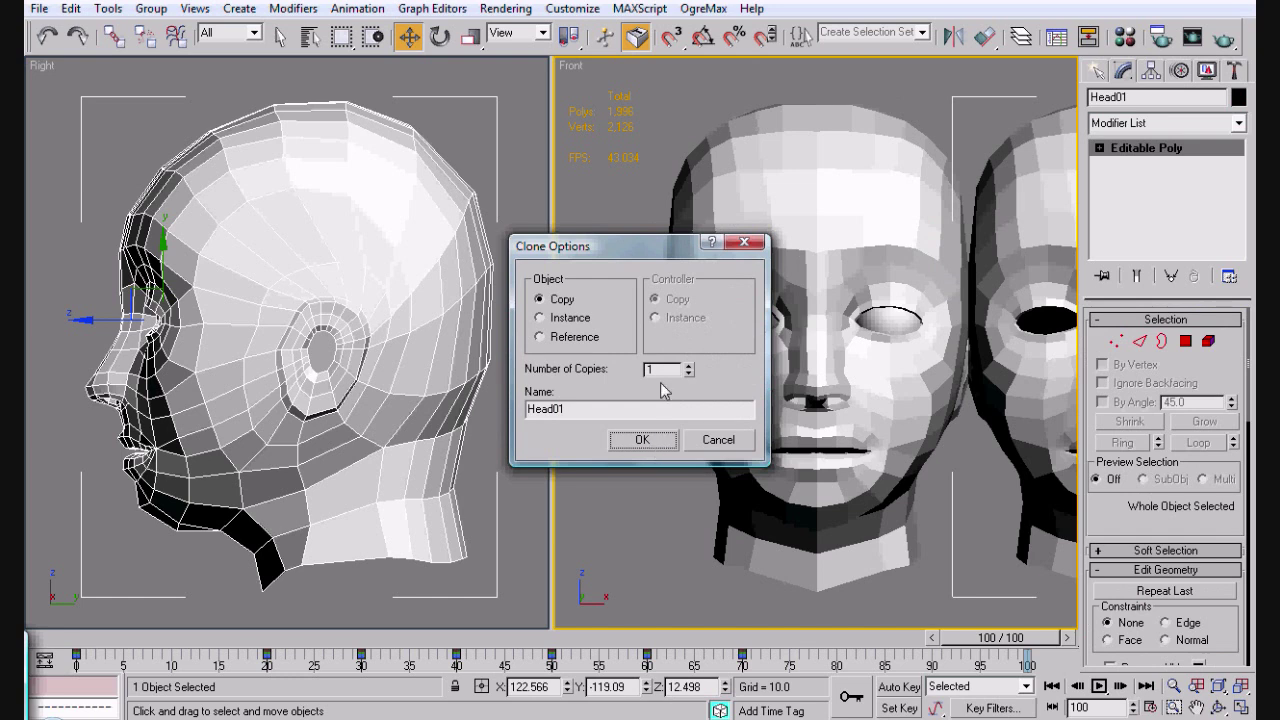
double_click(665, 412)
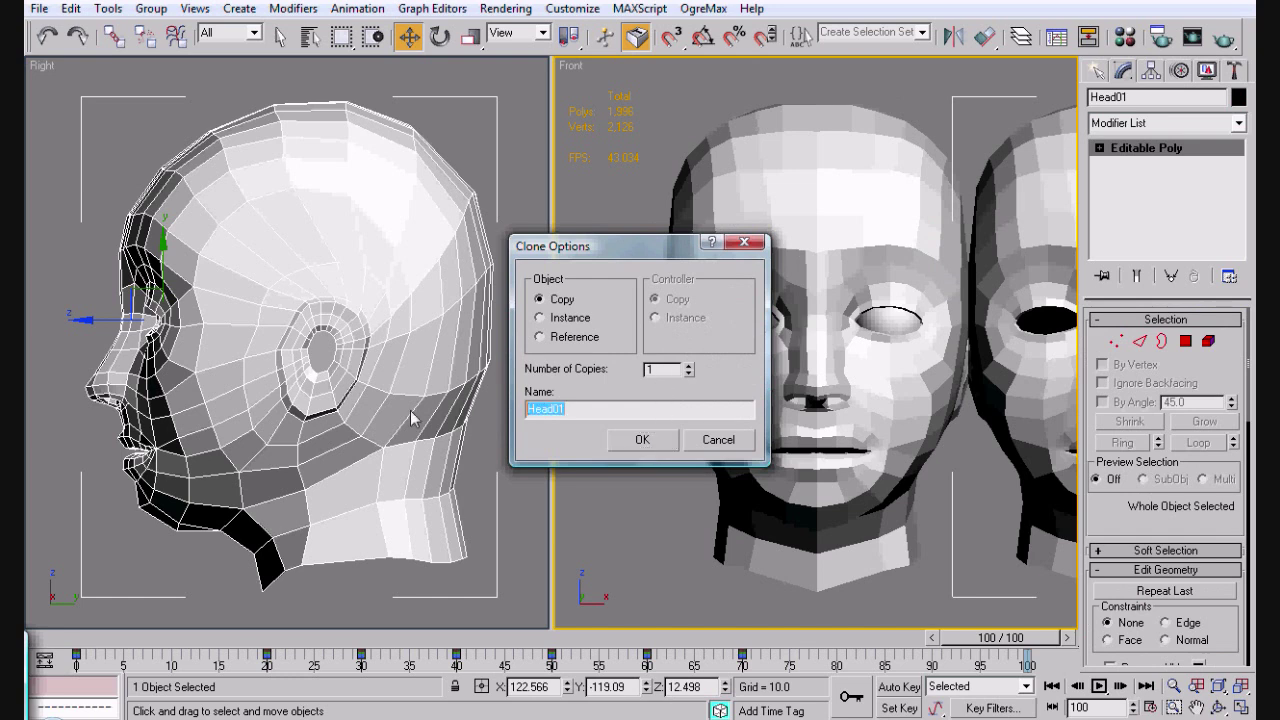
text(L_Smirk)
key(Return)
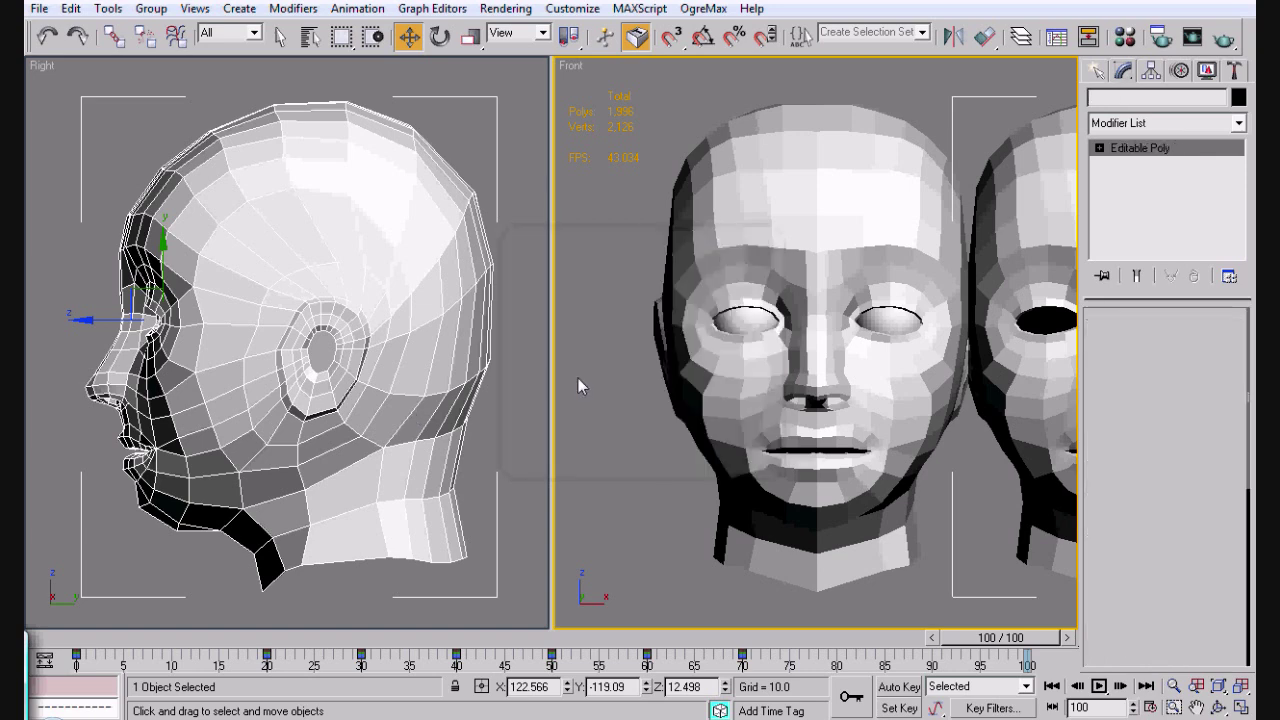
Move the L_Smirk copy further from the original head and below it, to about X 142.6, Z -159.8.
click(995, 543)
key(shift+ctrl+z)
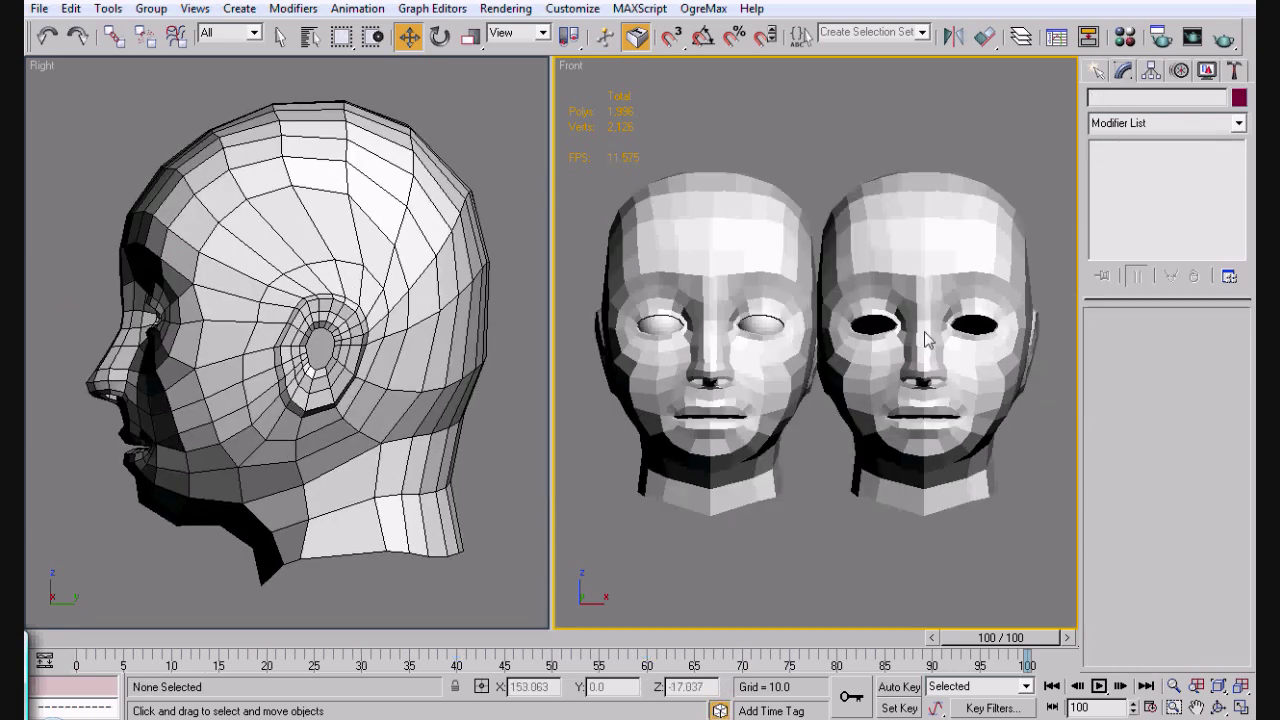
click(1012, 337)
drag(1012, 337, 1073, 364)
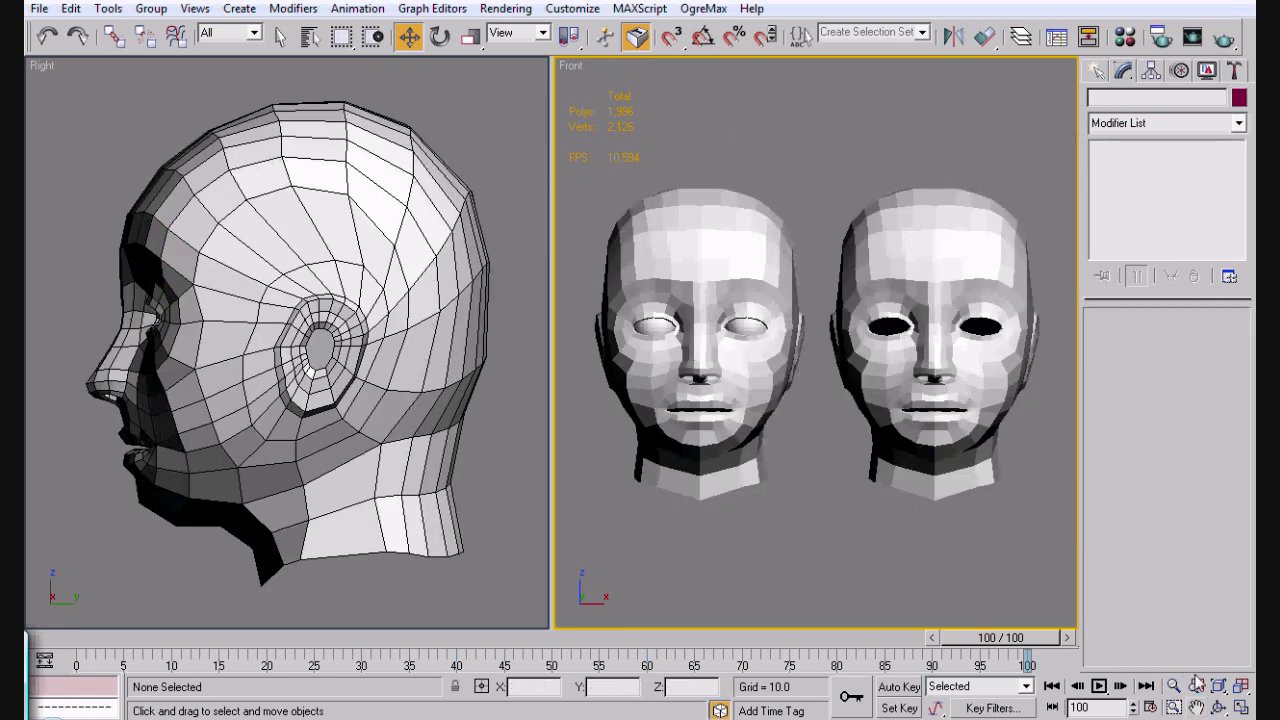
click(1196, 686)
drag(1023, 454, 982, 488)
key(w)
click(895, 285)
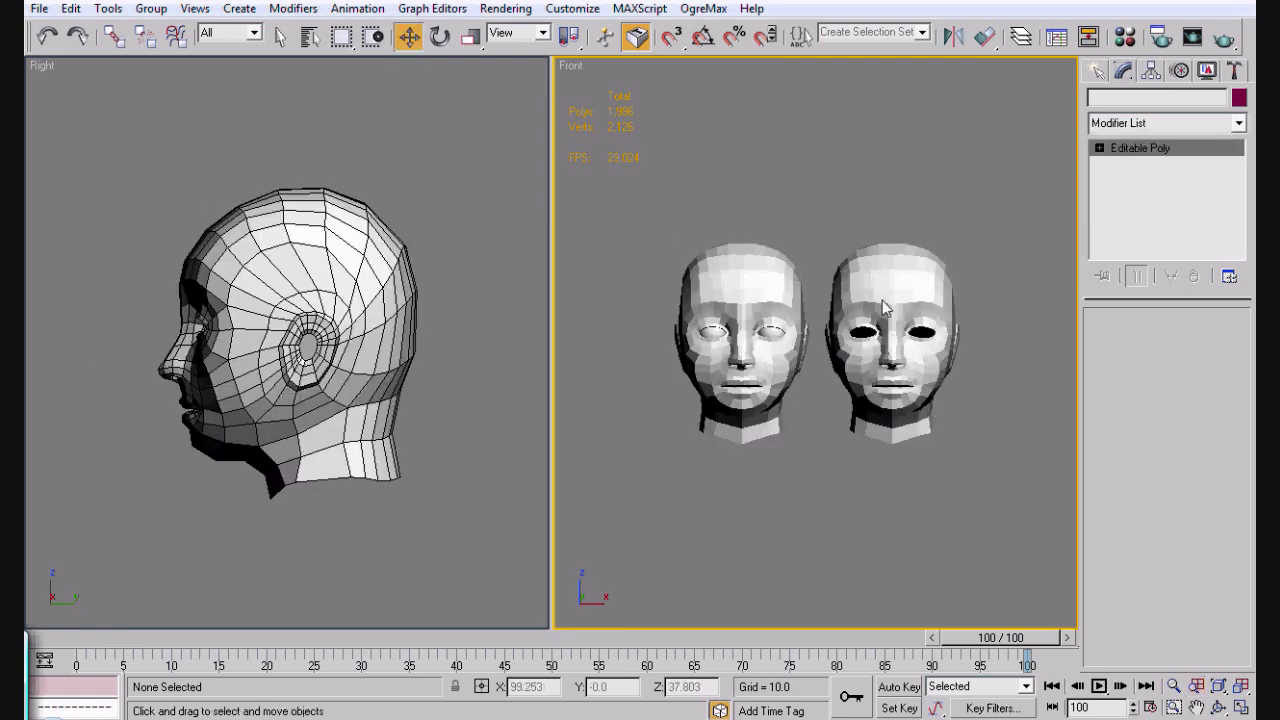
drag(940, 290, 963, 510)
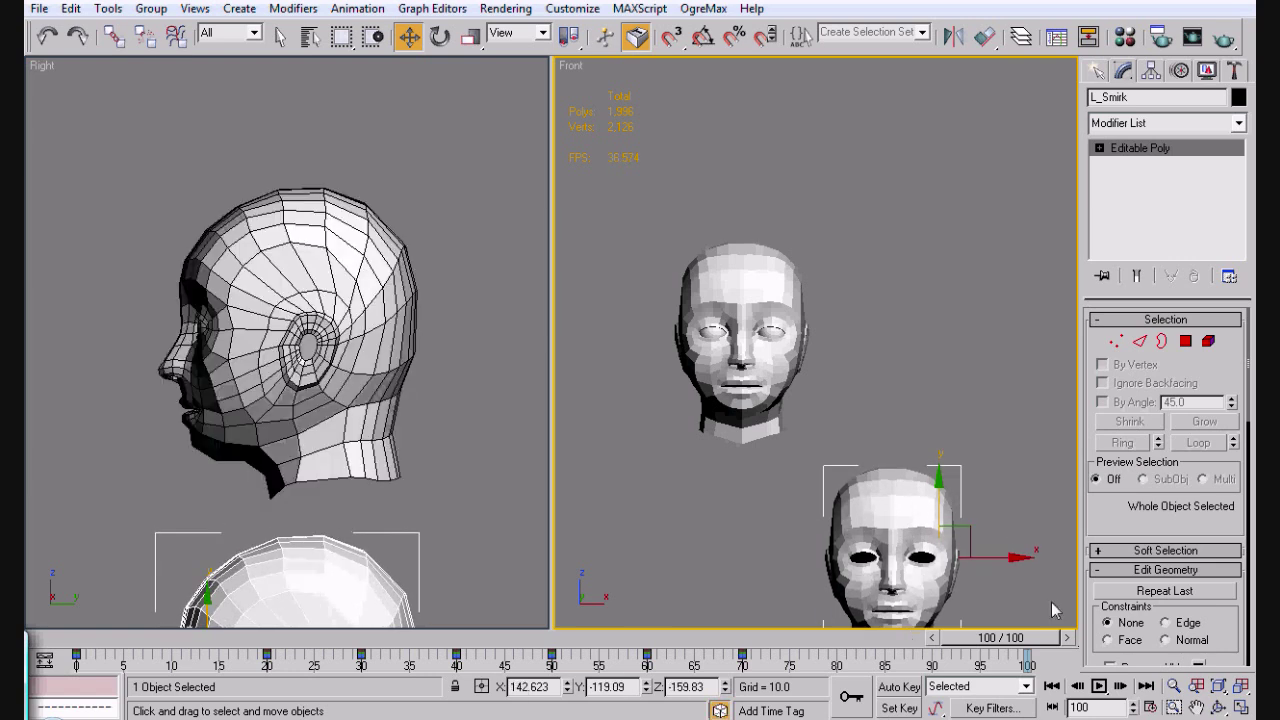
Delete all animation keys from the L_Smirk copy and from the original Head.
mouse_move(1000, 637)
mouse_down()
mouse_move(541, 637)
mouse_move(1000, 637)
mouse_up()
key(w)
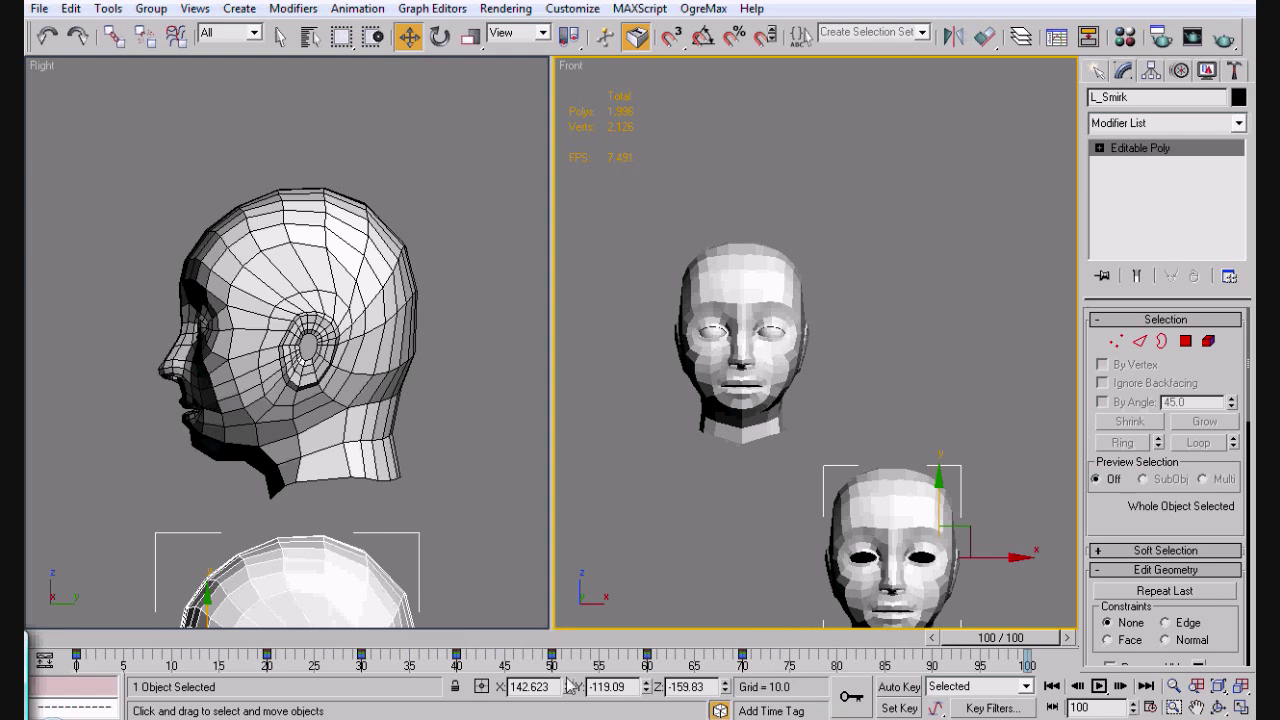
drag(763, 668, 45, 653)
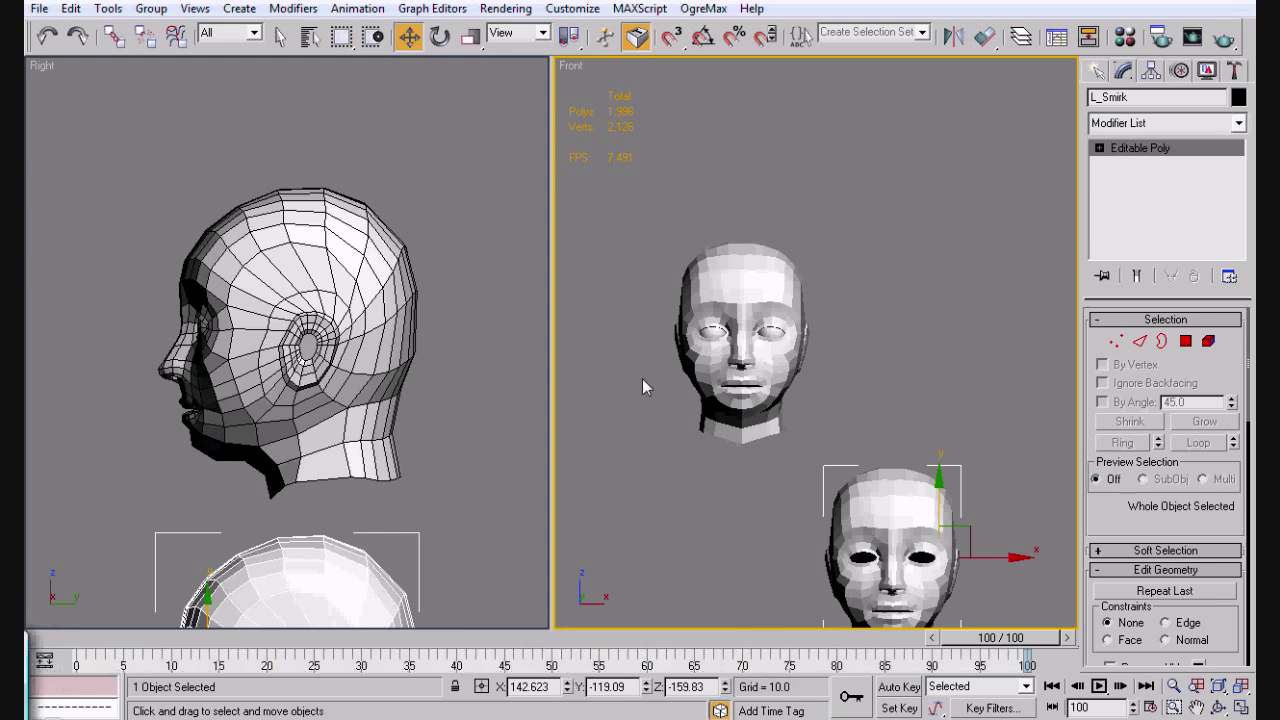
click(744, 404)
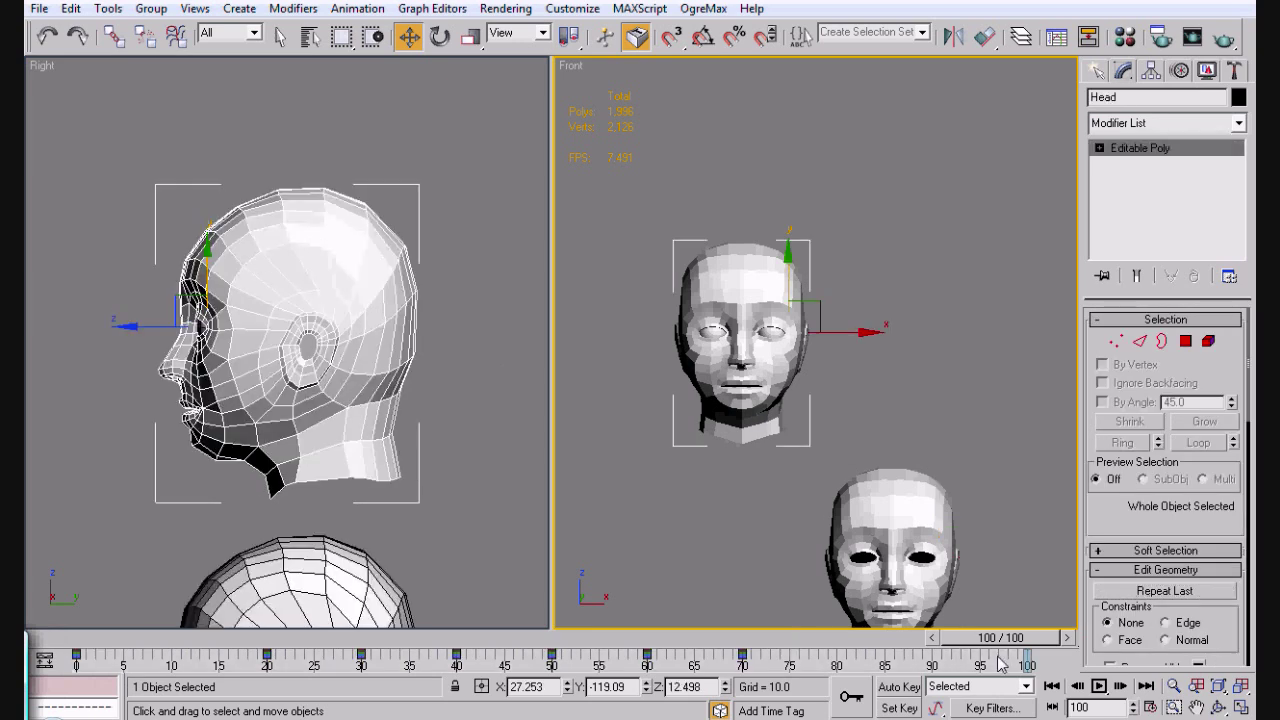
drag(998, 657, 53, 624)
key(Delete)
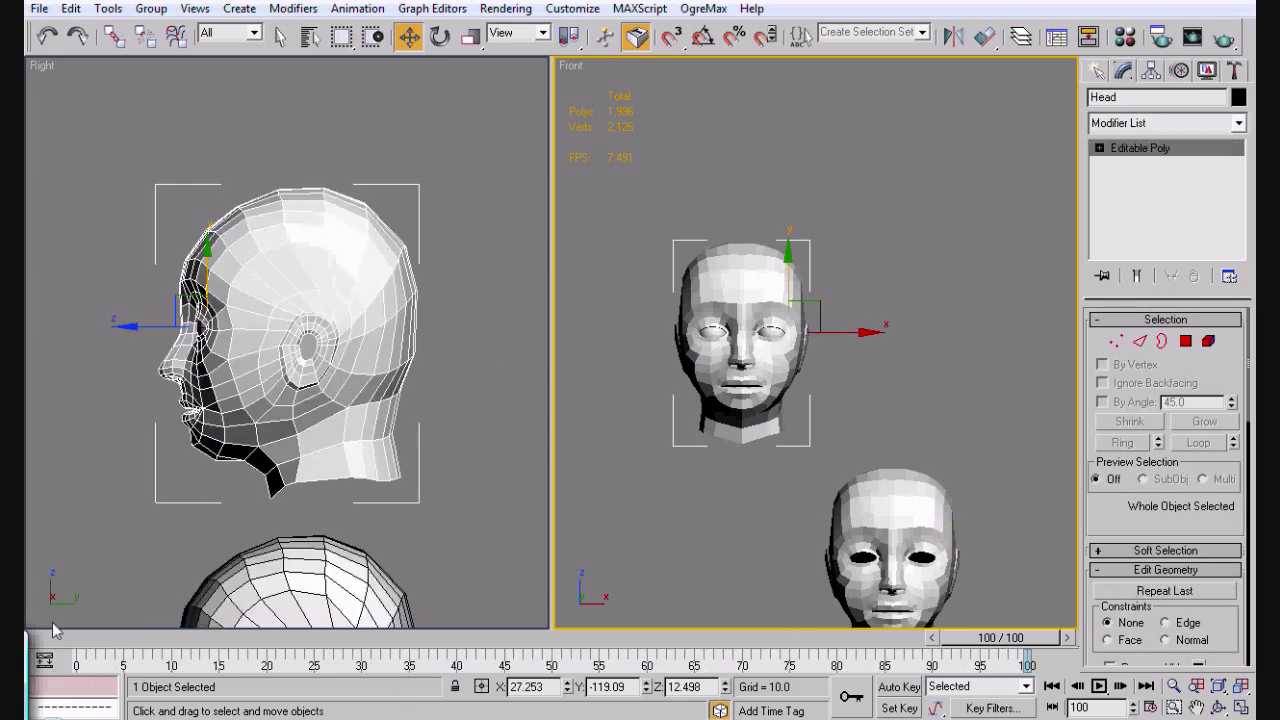
Clone the L_Smirk head sideways along X as one independent copy at about X 280.9.
click(891, 454)
click(868, 498)
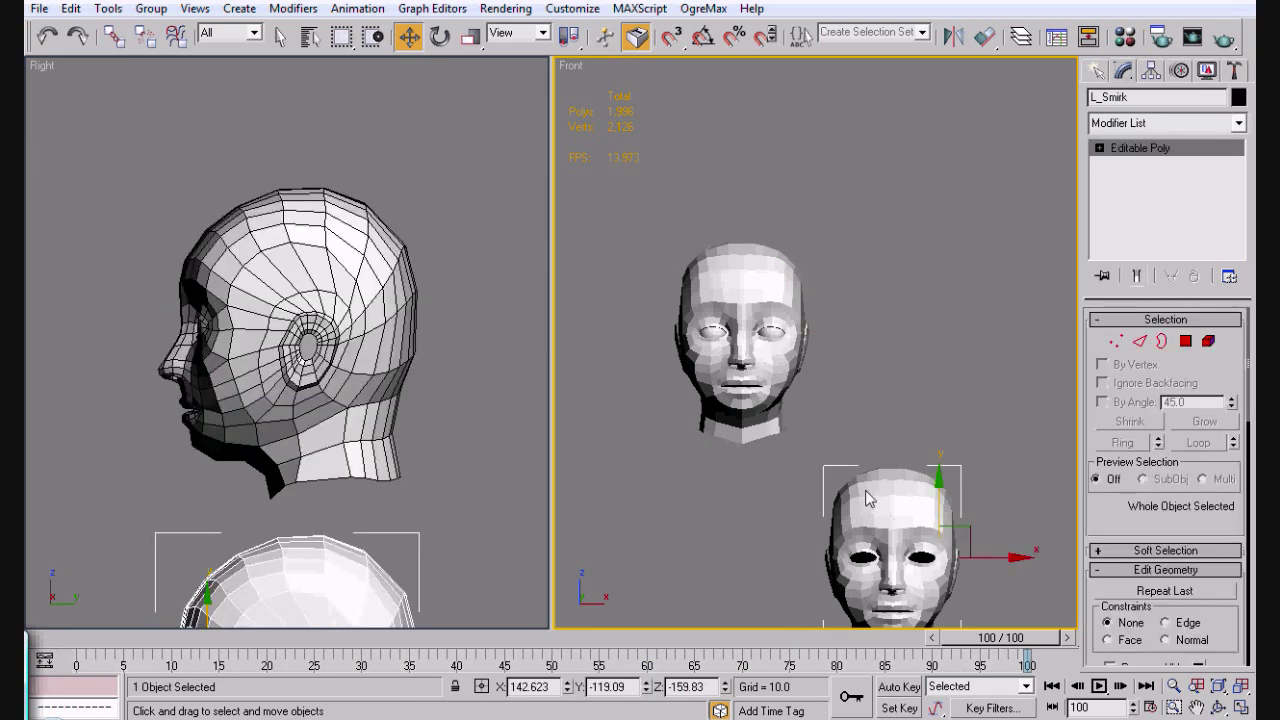
key(z)
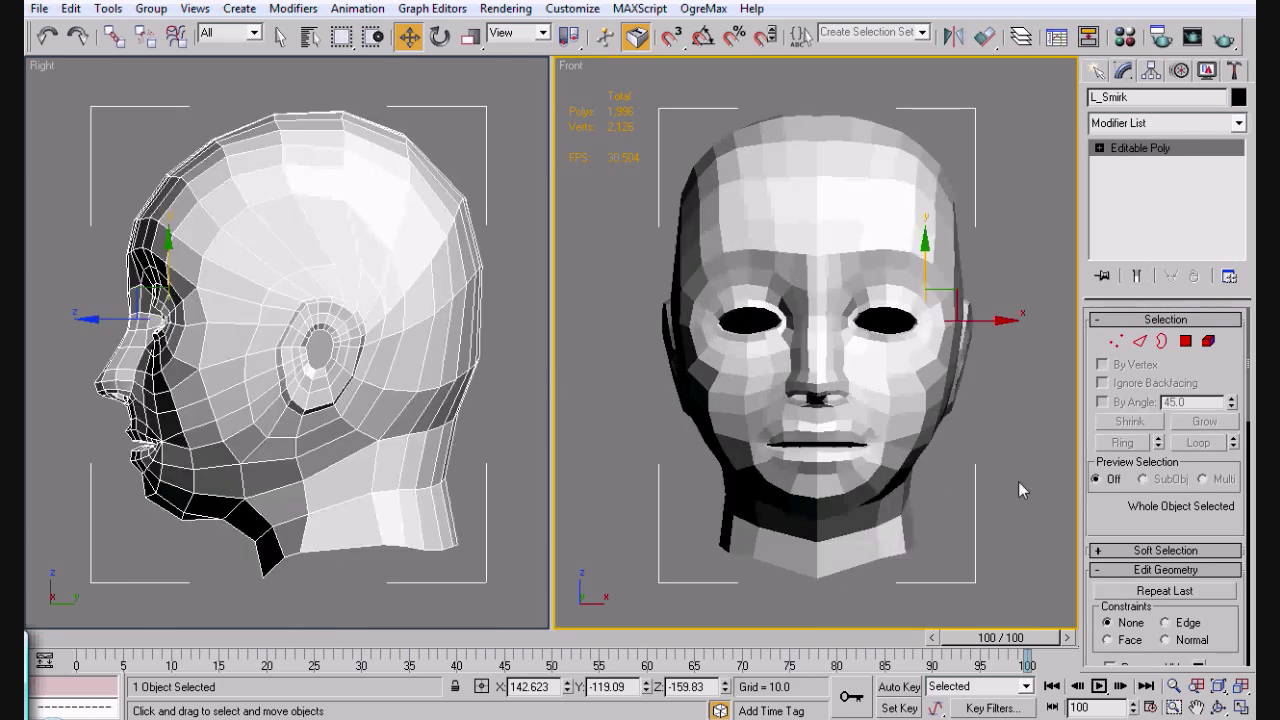
key(ctrl+d)
key(z)
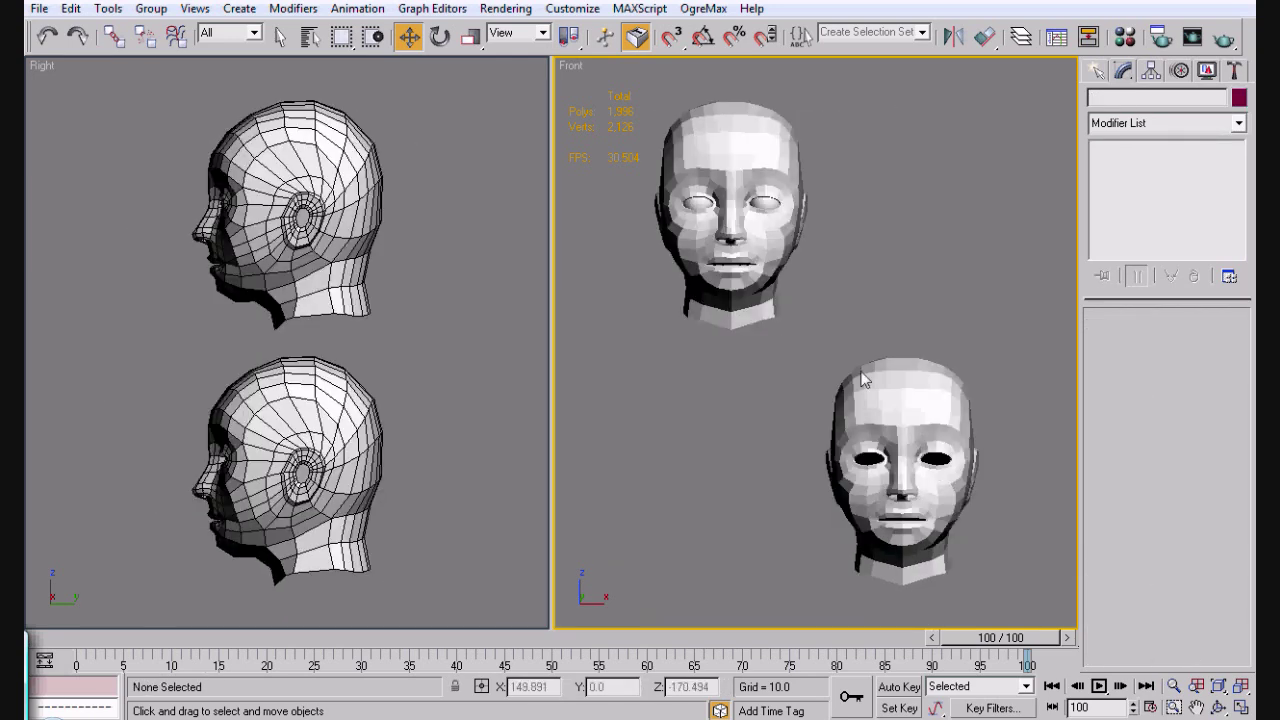
click(1197, 707)
drag(980, 540, 778, 425)
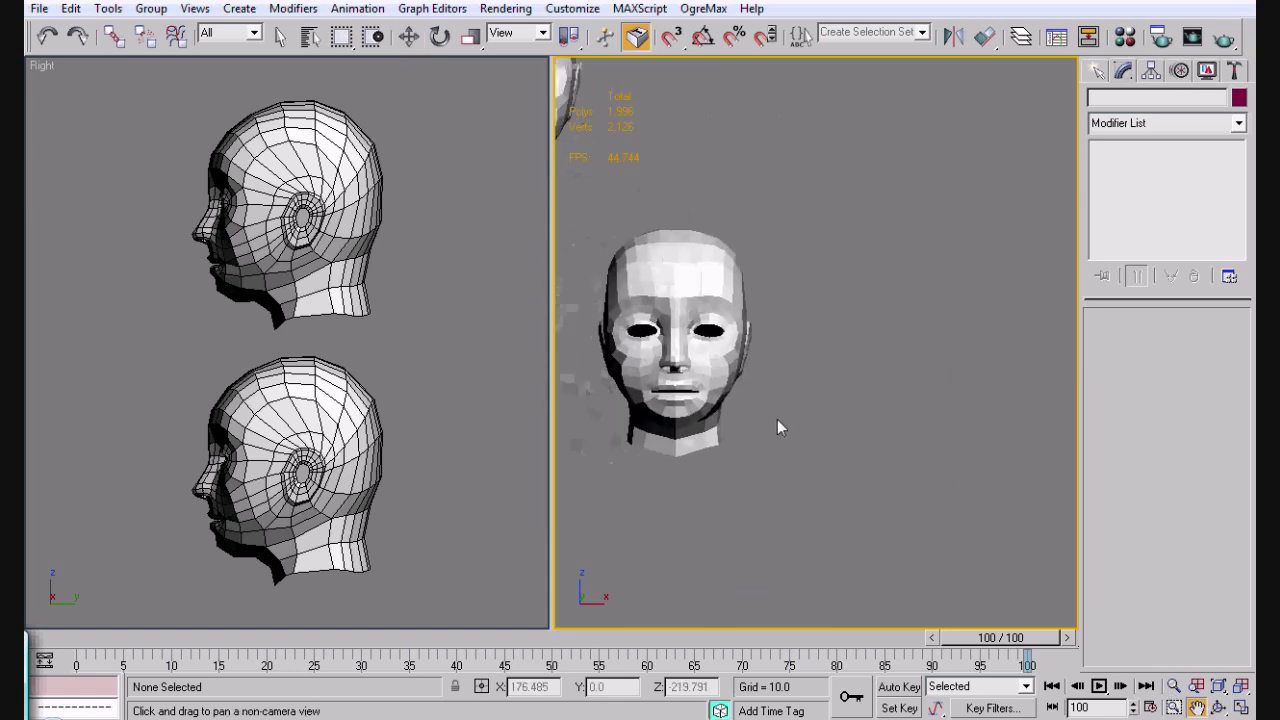
key(w)
click(663, 255)
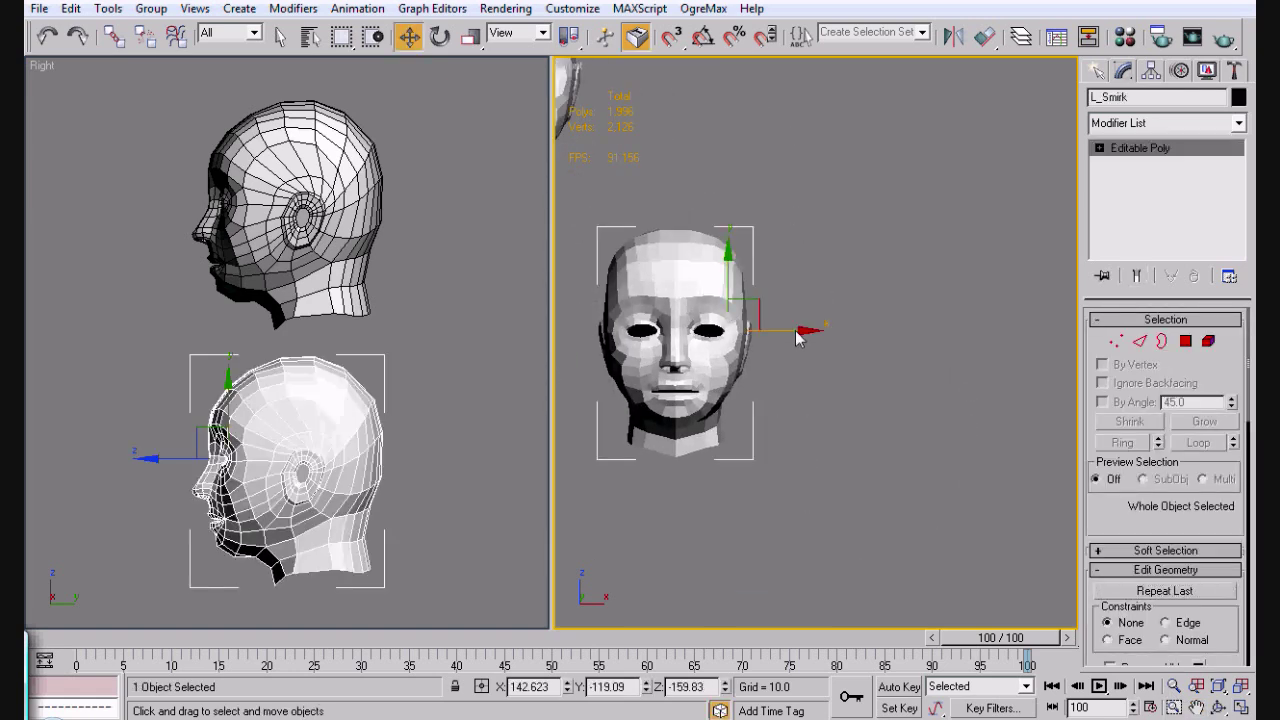
mouse_move(800, 338)
shift+mouse_down()
mouse_move(1017, 423)
mouse_move(1002, 426)
shift+mouse_up()
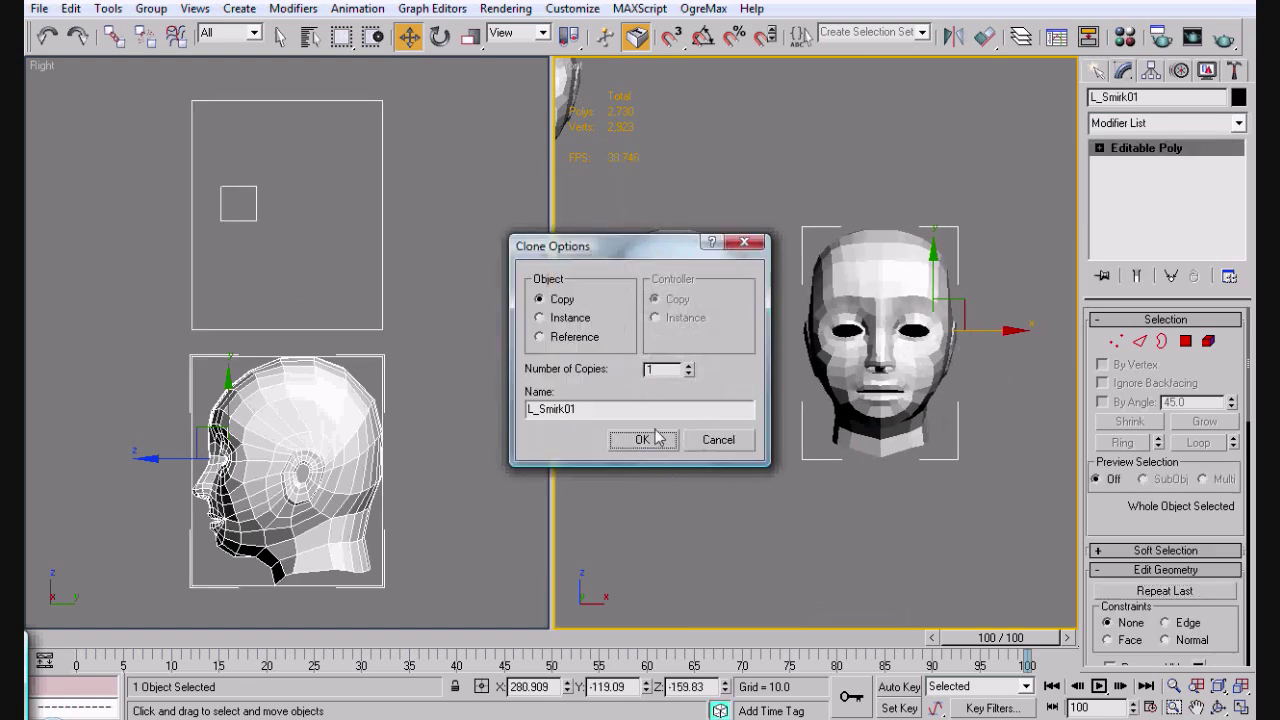
click(658, 437)
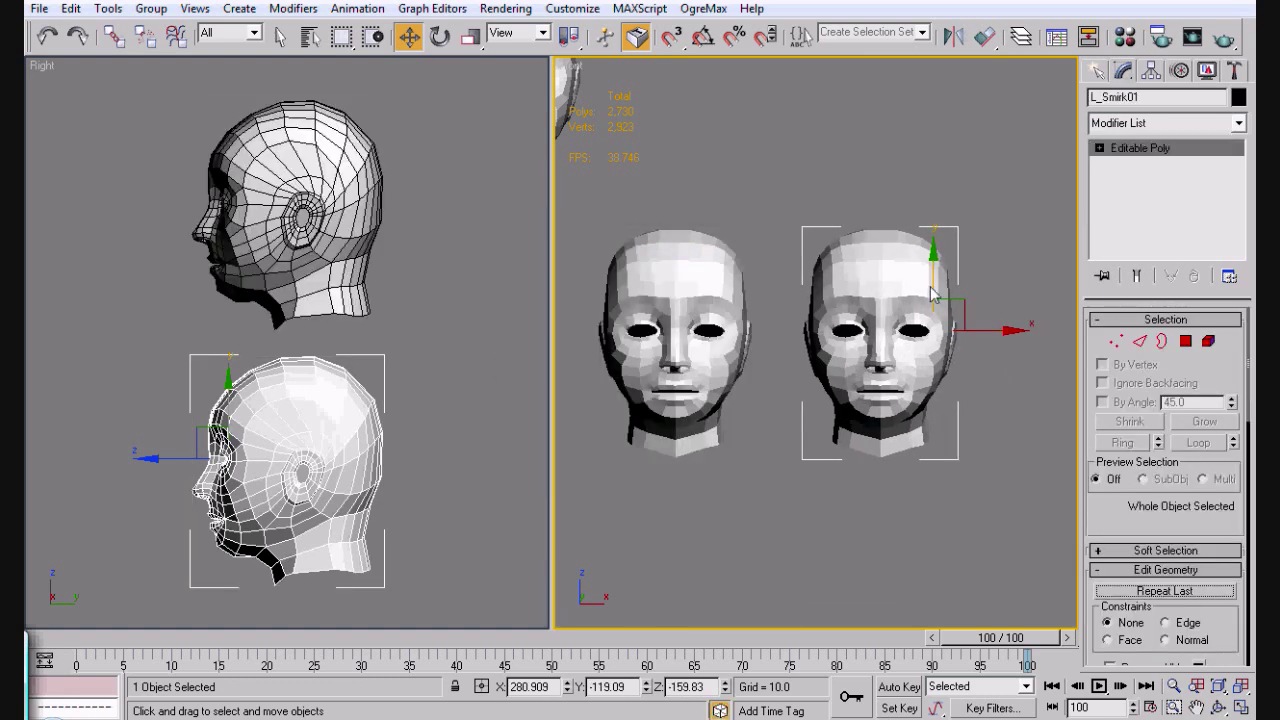
Clone the new copy downward to about Z -318.7, and clone that head back along X beneath L_Smirk at about X 142.6.
mouse_move(935, 285)
shift+mouse_down()
mouse_move(943, 457)
mouse_move(960, 520)
shift+mouse_up()
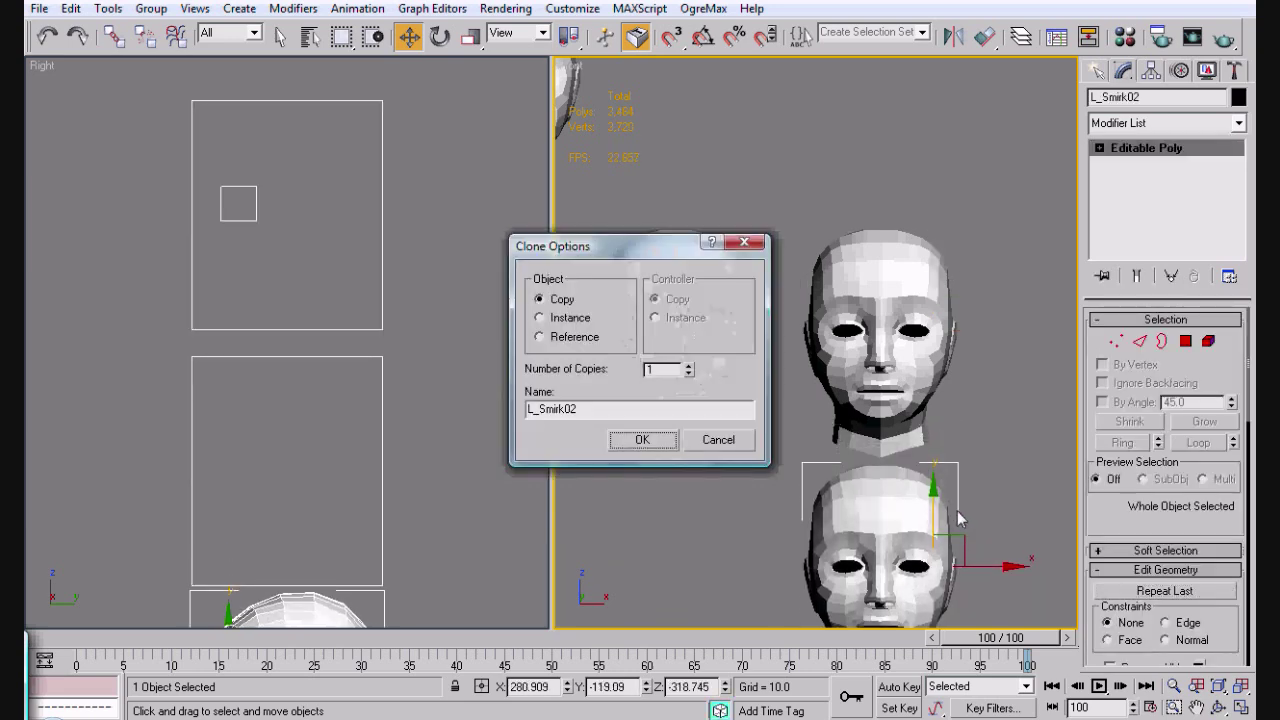
click(640, 440)
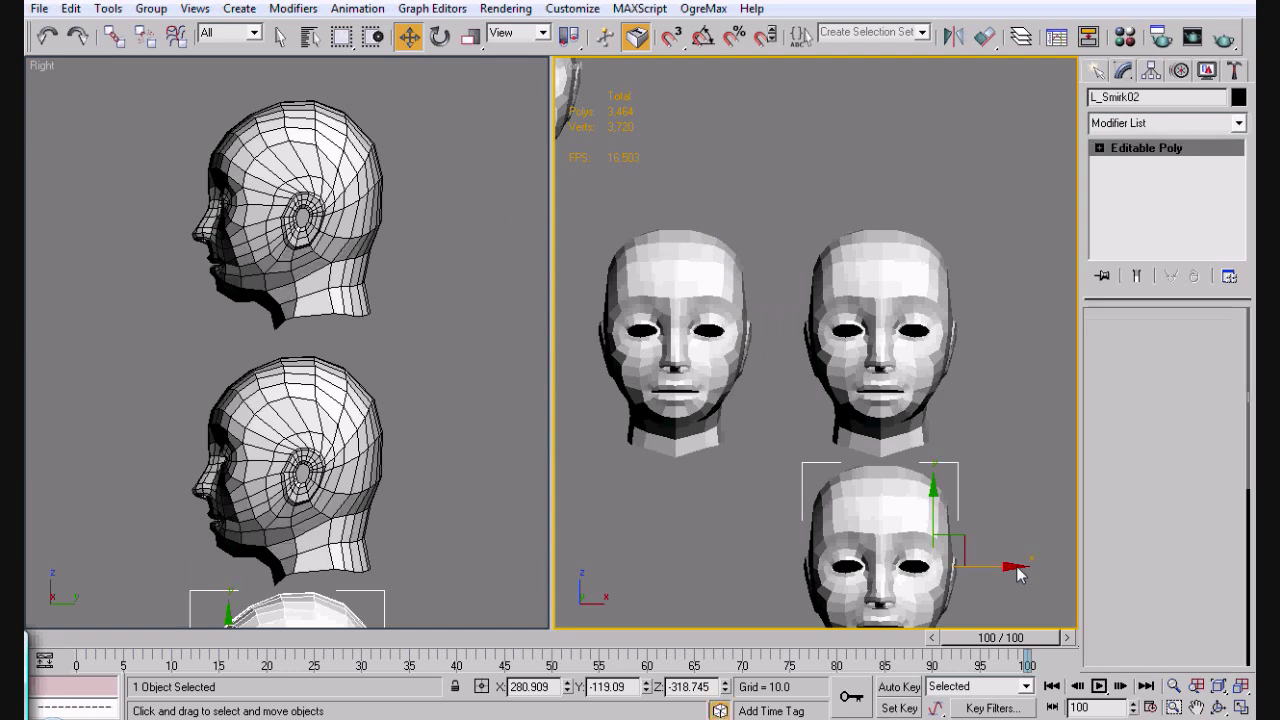
mouse_move(1006, 567)
shift+mouse_down()
mouse_move(786, 608)
mouse_move(821, 614)
shift+mouse_up()
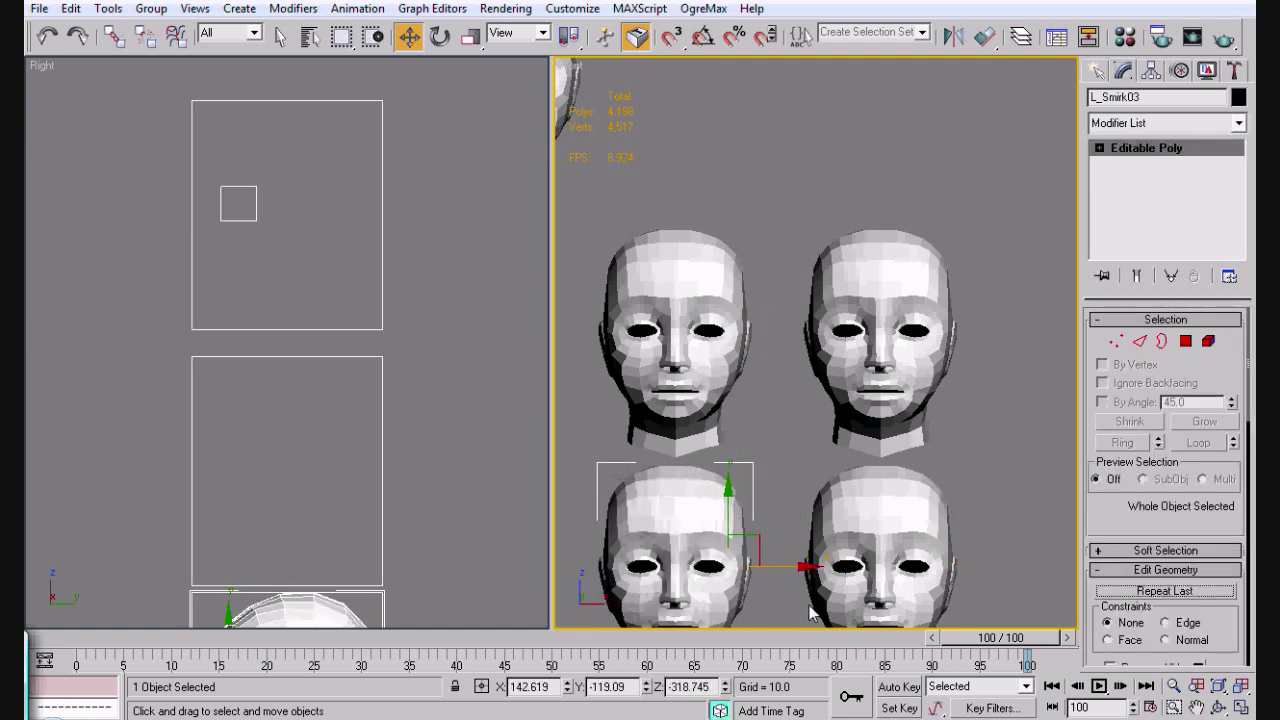
click(642, 441)
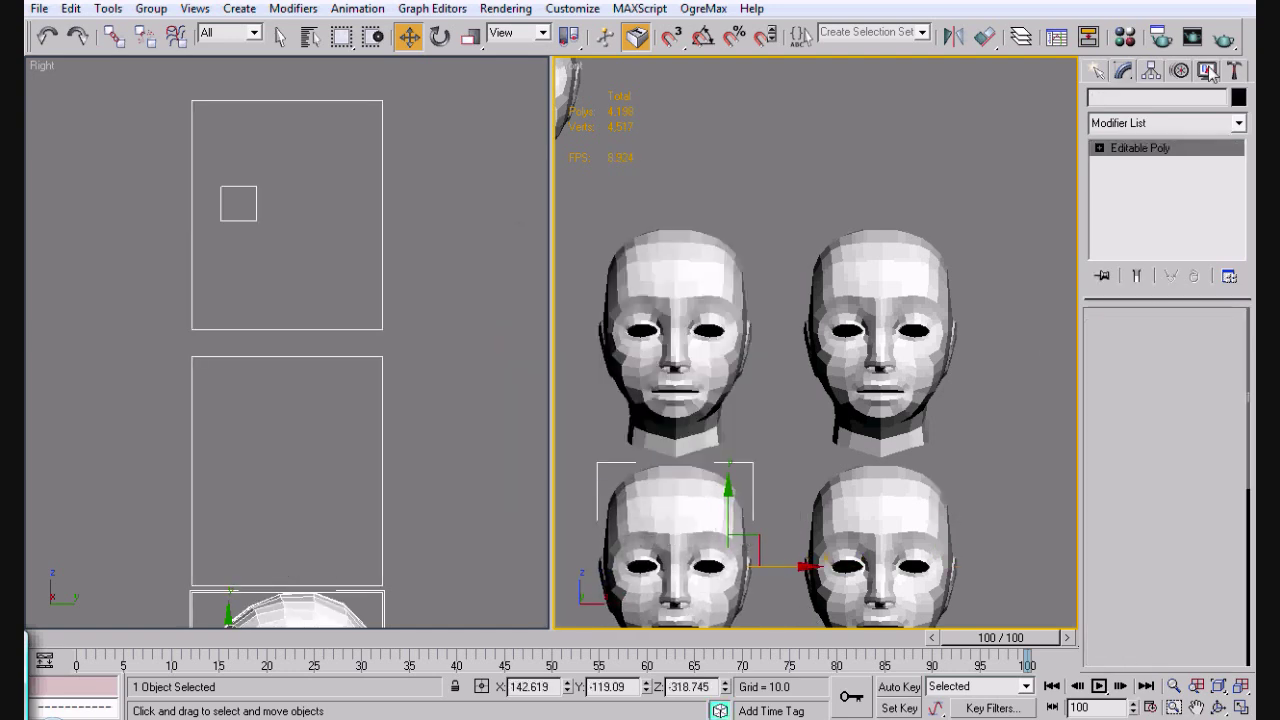
Rename the lower copy beneath L_Smirk as R_Smirk and the lower copy beside it as R_Smirk02.
click(1096, 97)
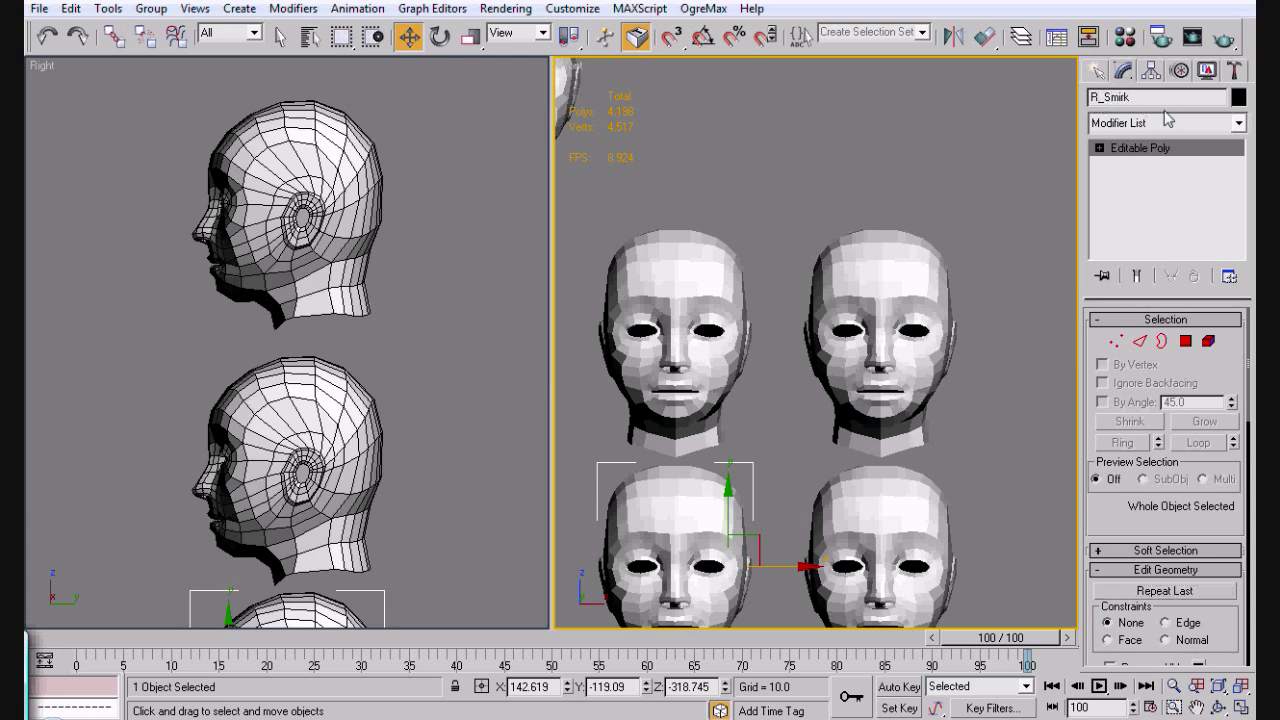
click(886, 509)
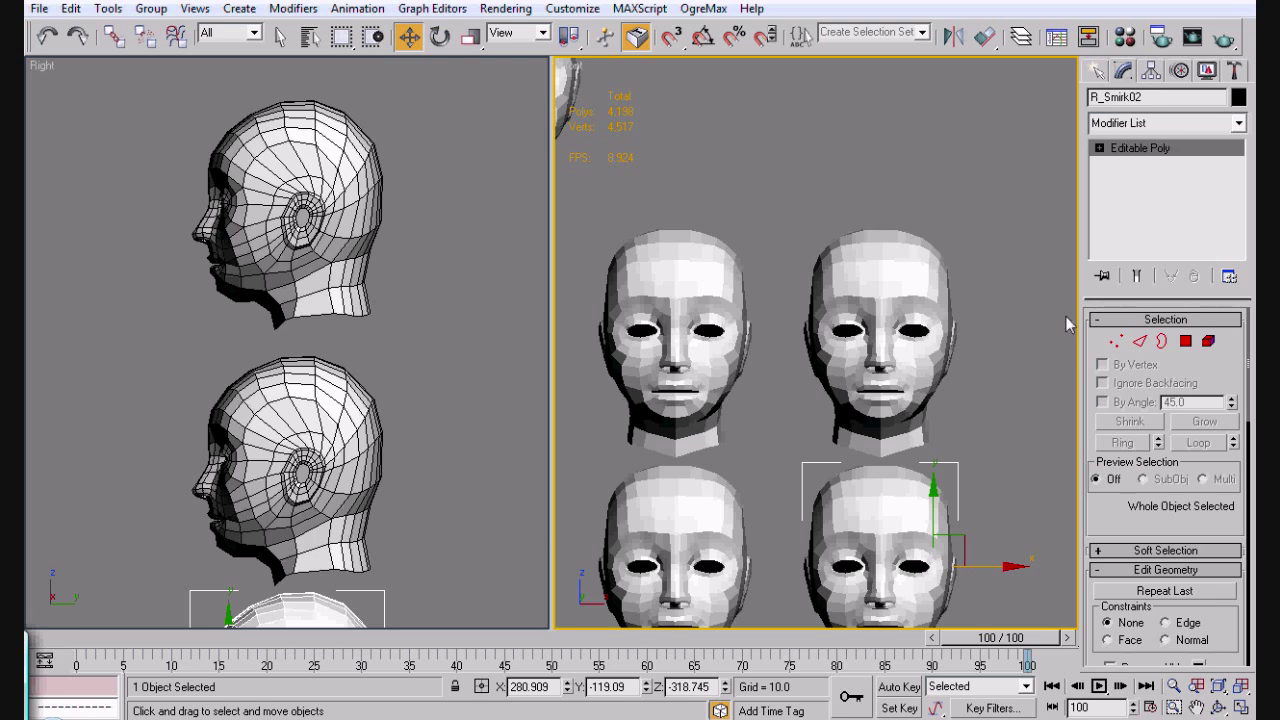
click(978, 298)
key(z)
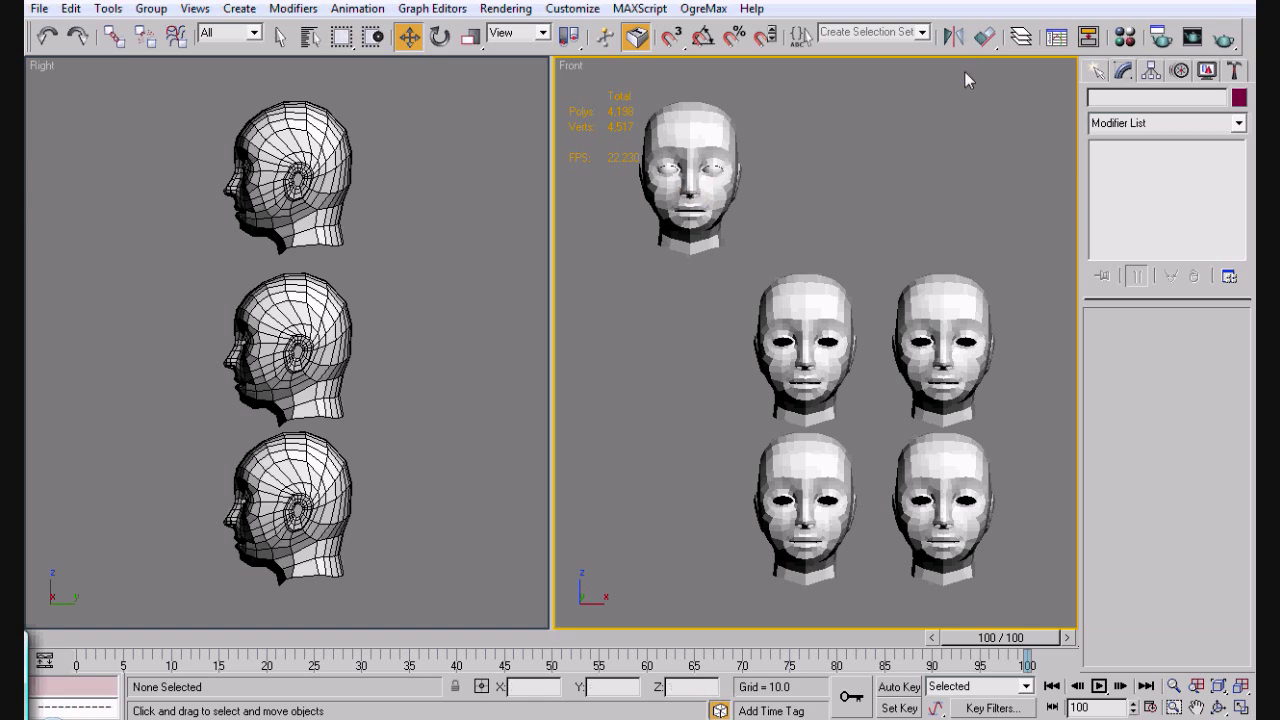
Add the four cloned heads to the Morphs layer.
click(1020, 36)
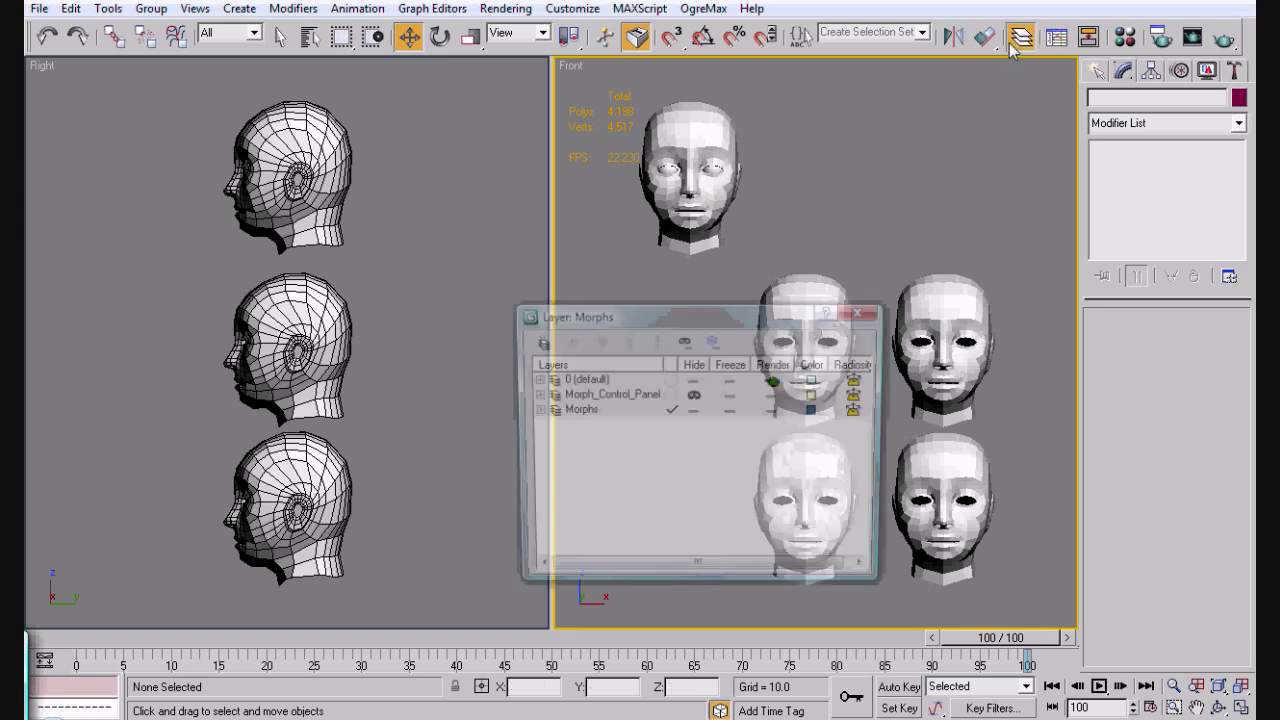
click(670, 410)
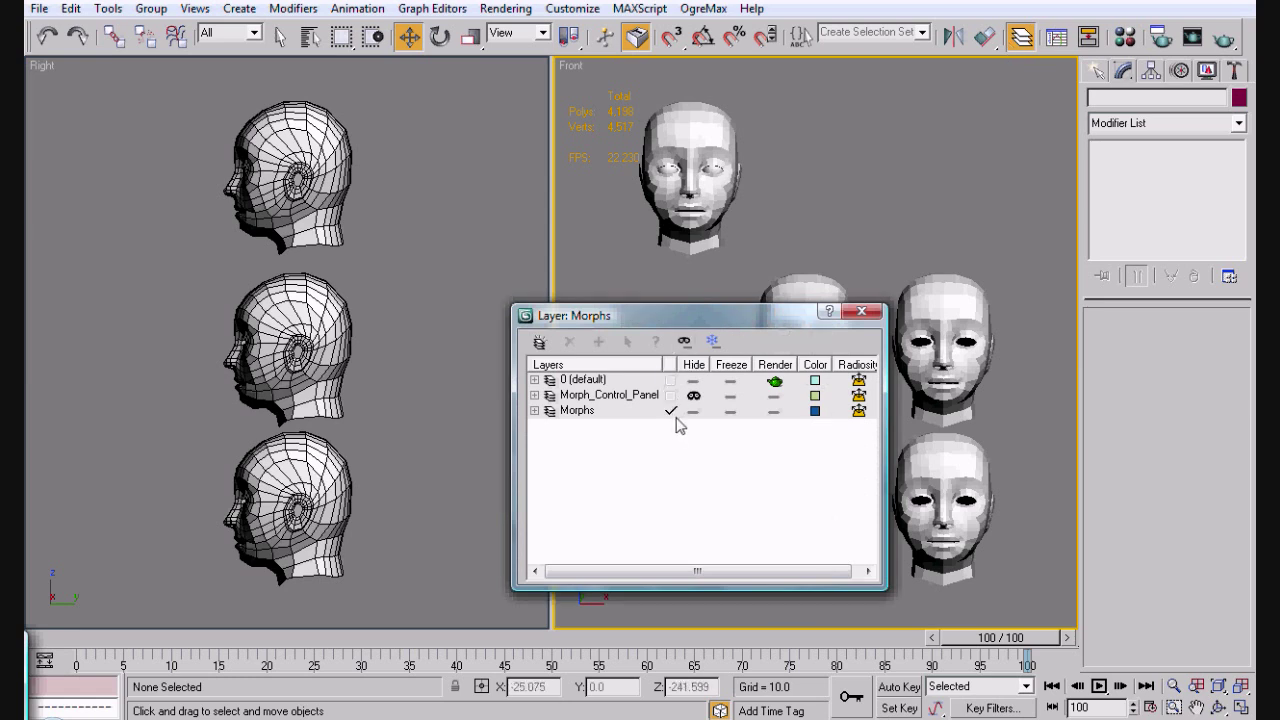
click(693, 411)
click(693, 412)
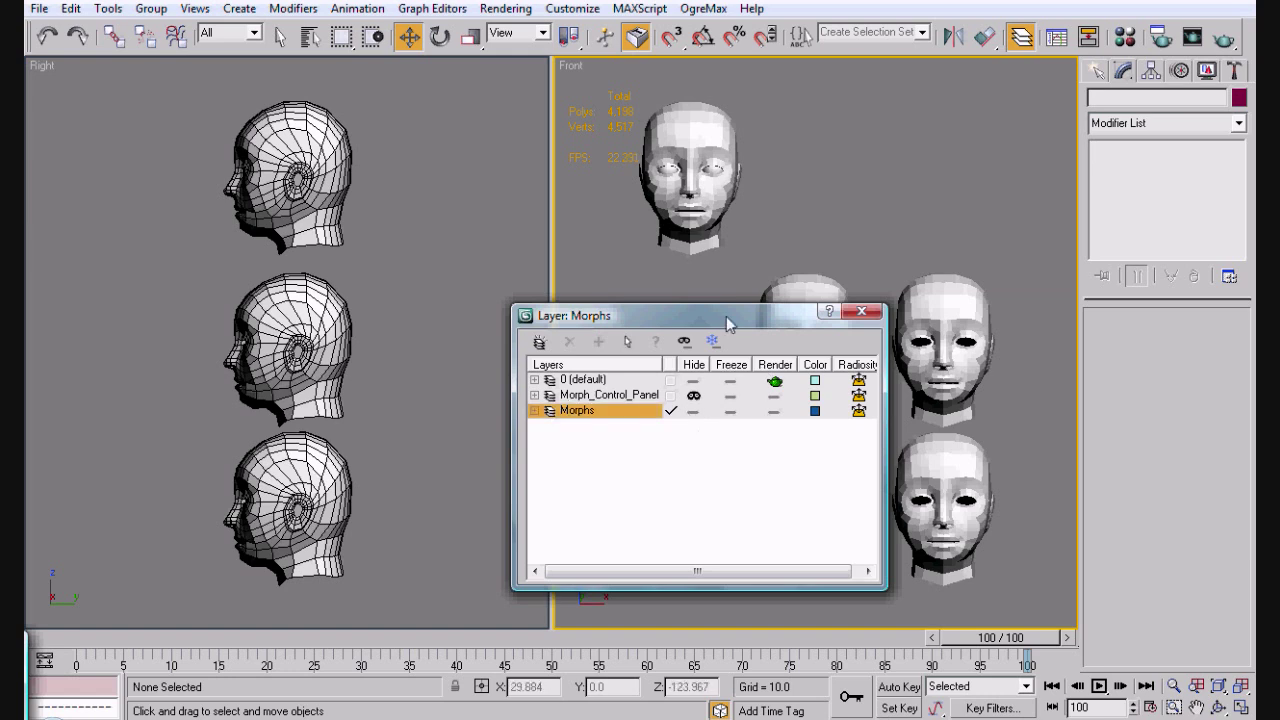
drag(726, 316, 599, 304)
drag(788, 256, 1062, 608)
click(407, 399)
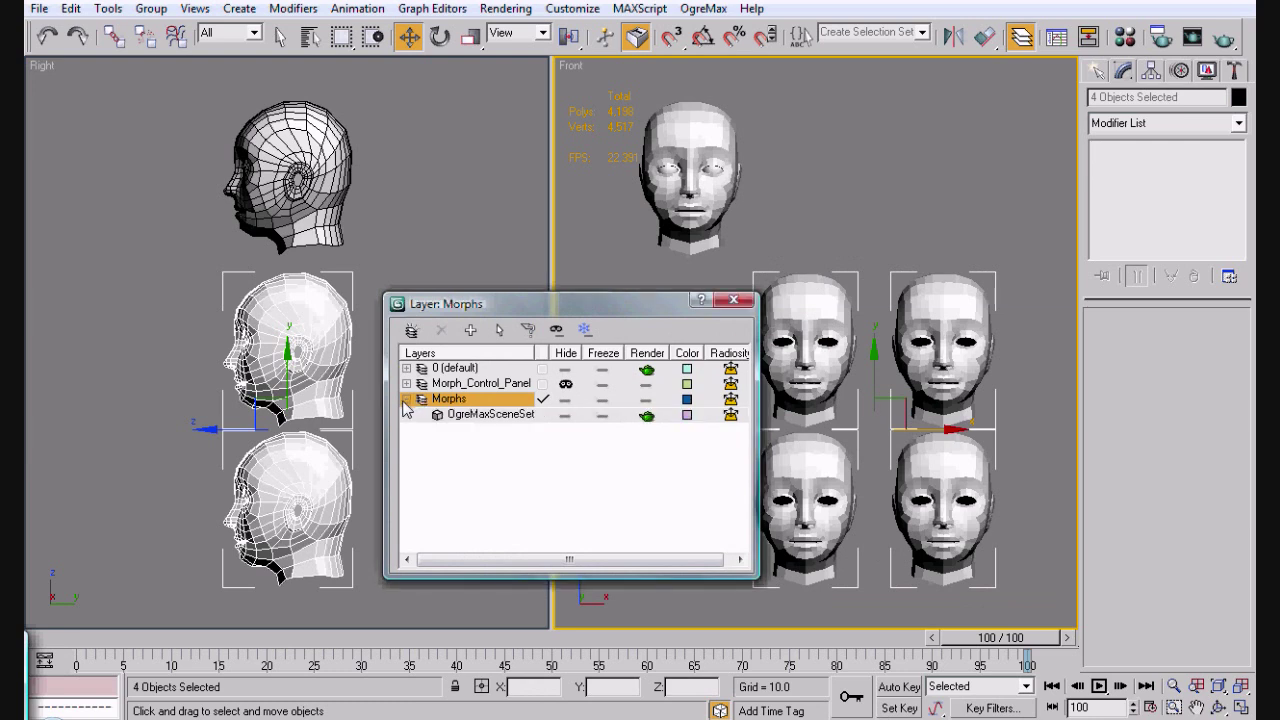
click(407, 399)
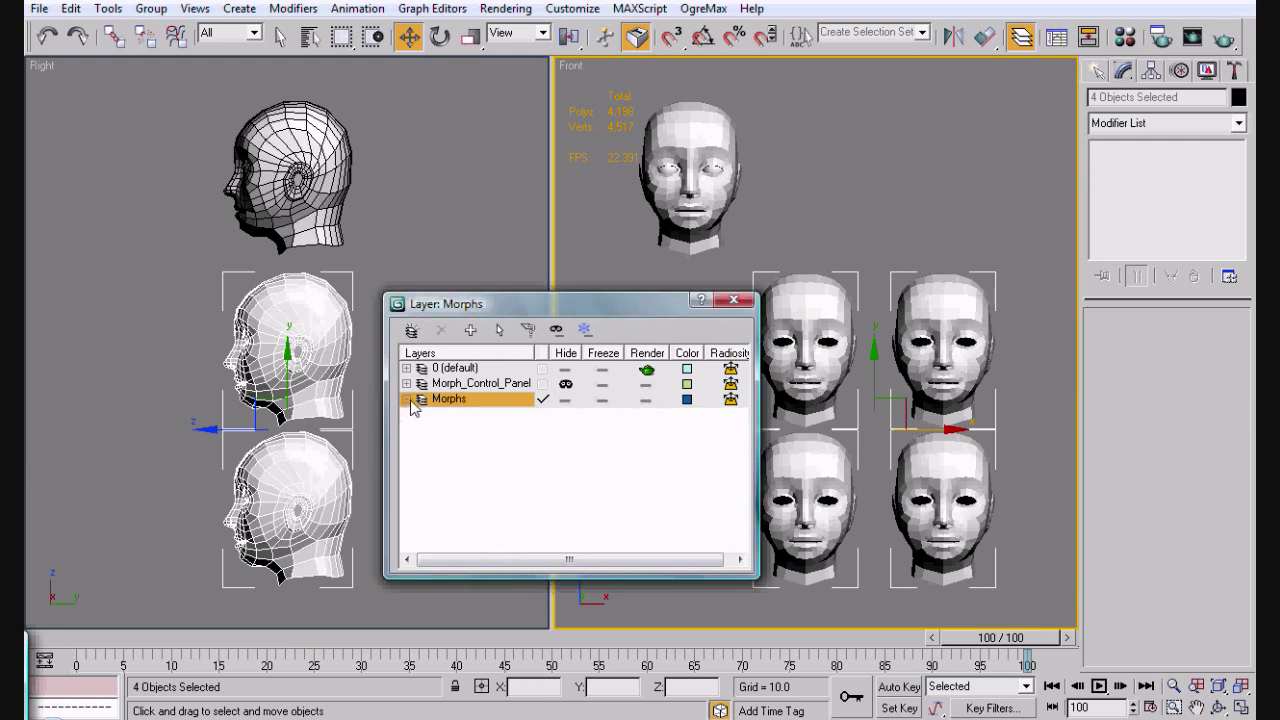
click(470, 331)
Hide and unhide the Morphs layer to check which heads belong to it, and close the layer manager.
click(566, 399)
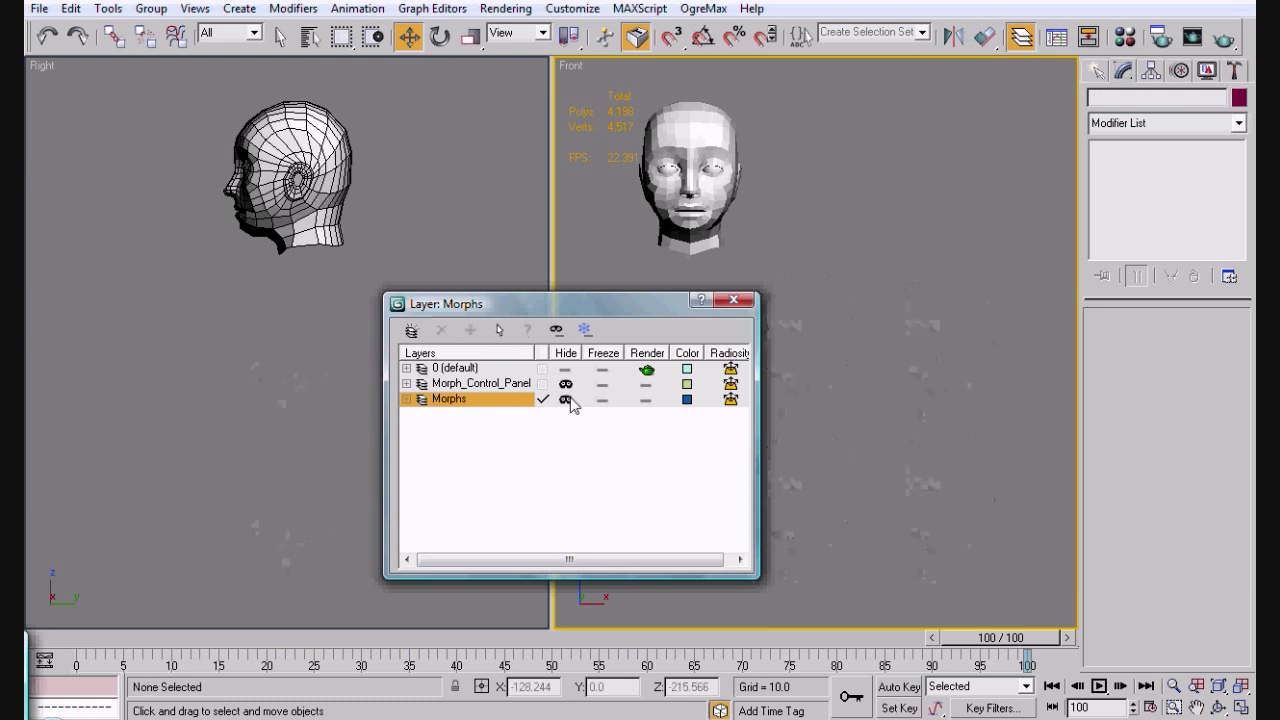
click(566, 399)
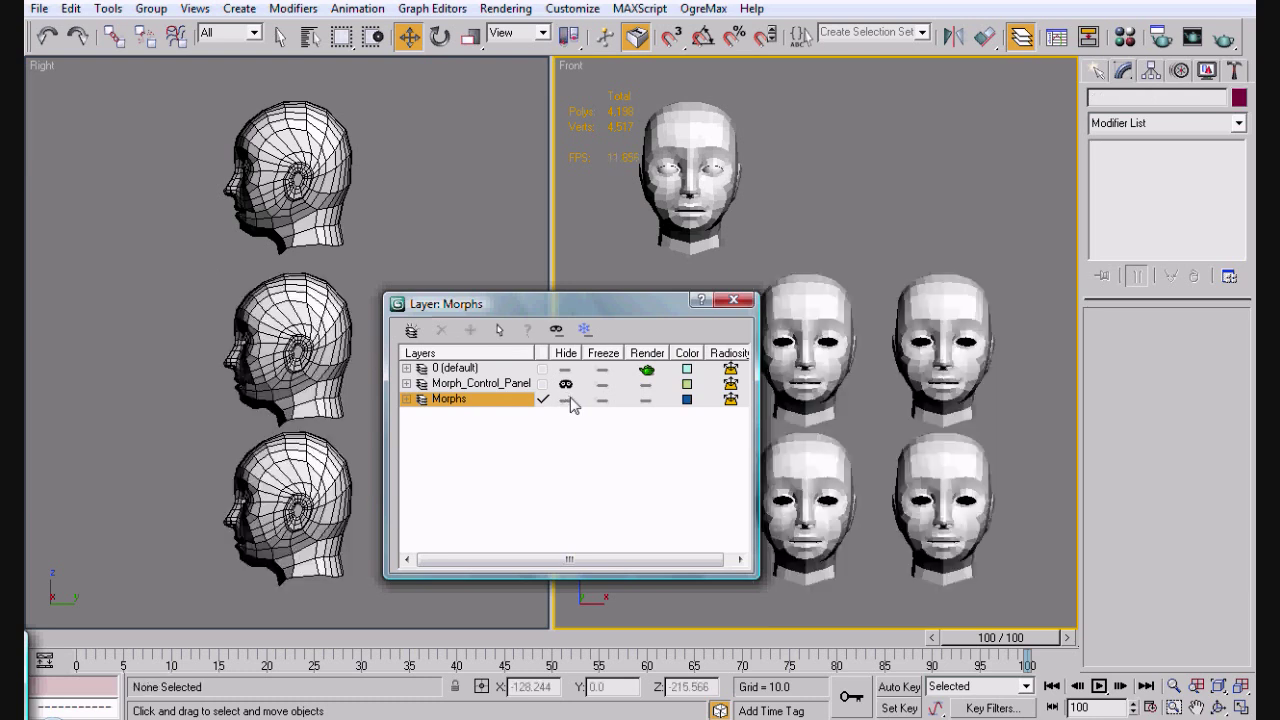
click(736, 302)
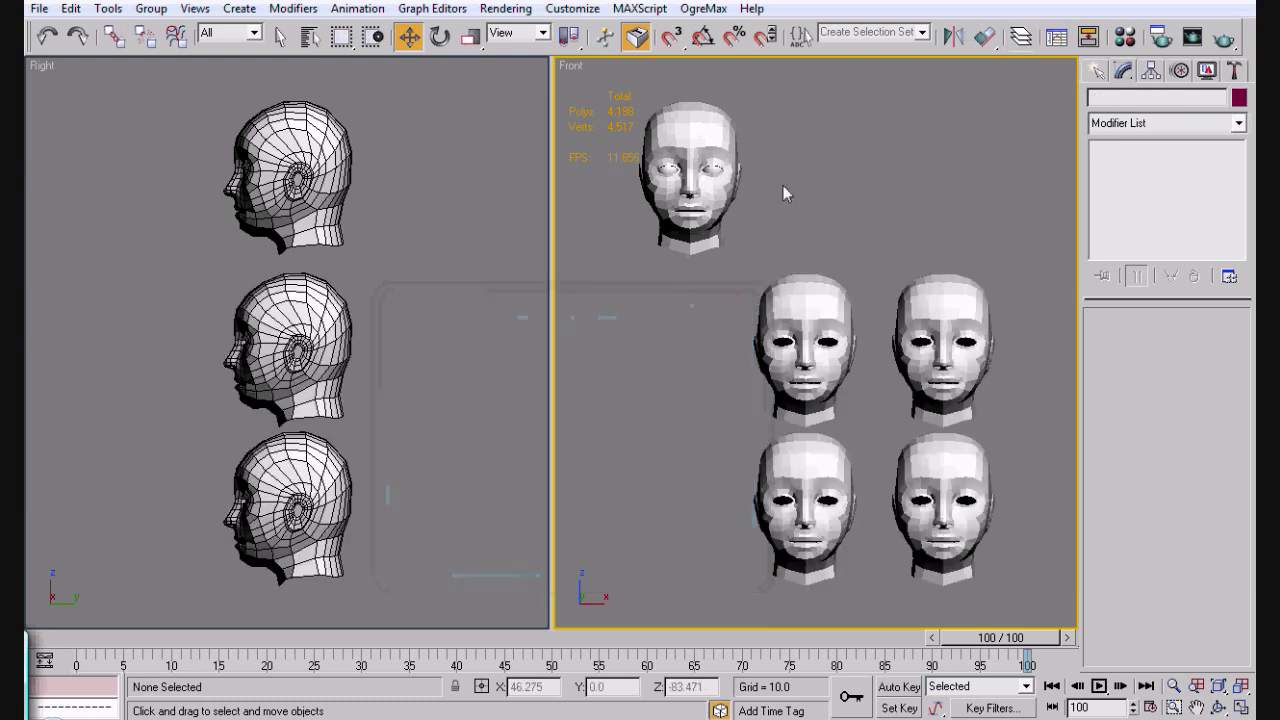
Select the vertices around the left corner of the L_Smirk head's mouth at vertex level.
click(812, 304)
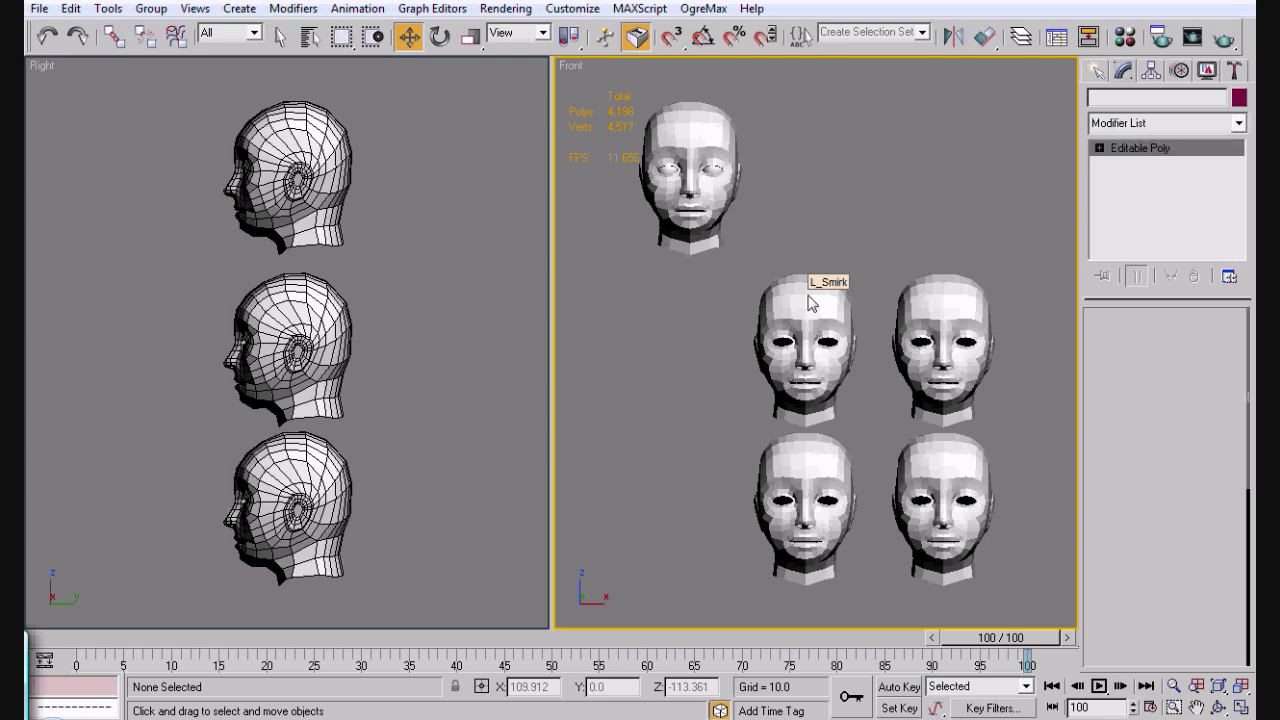
key(z)
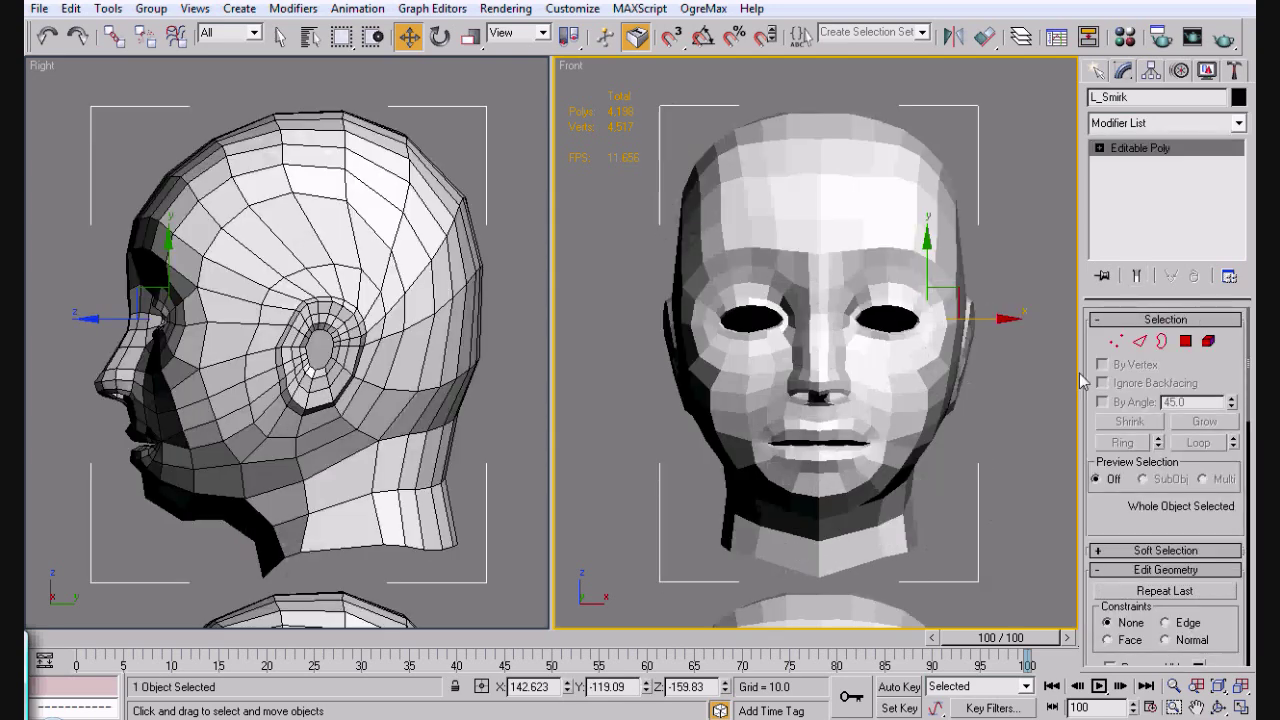
click(1116, 341)
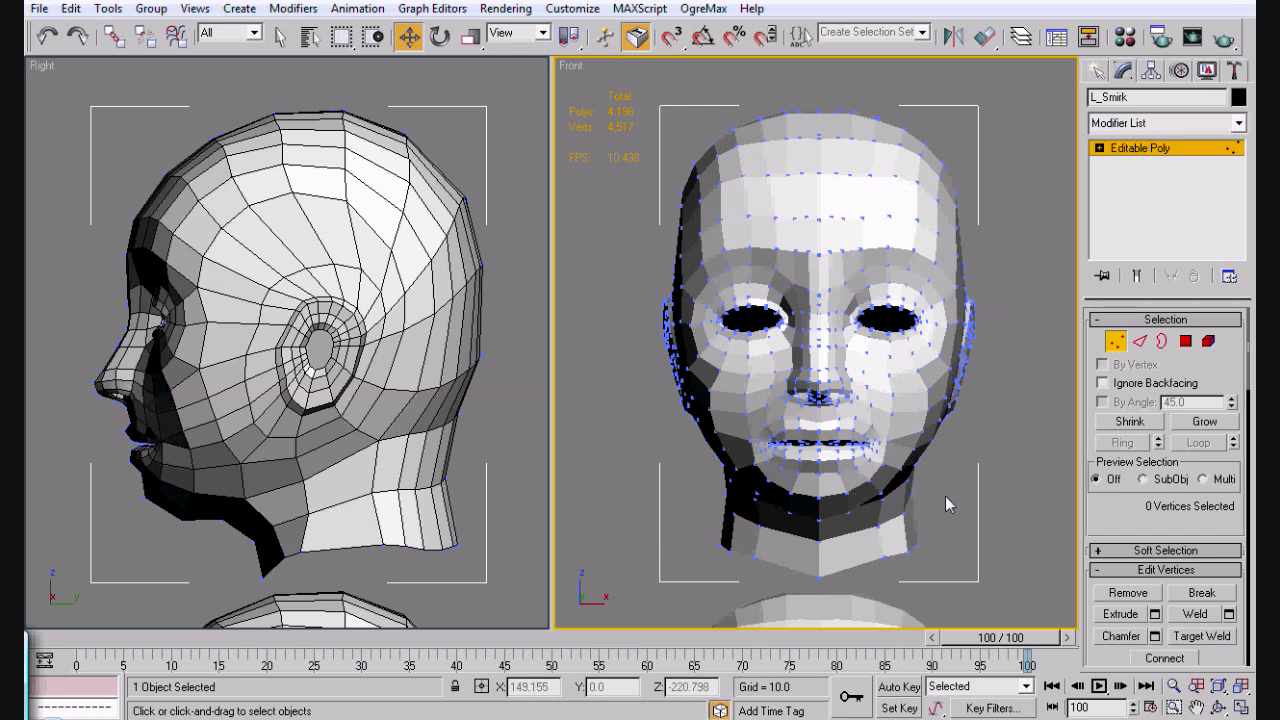
click(1198, 708)
drag(931, 591, 934, 534)
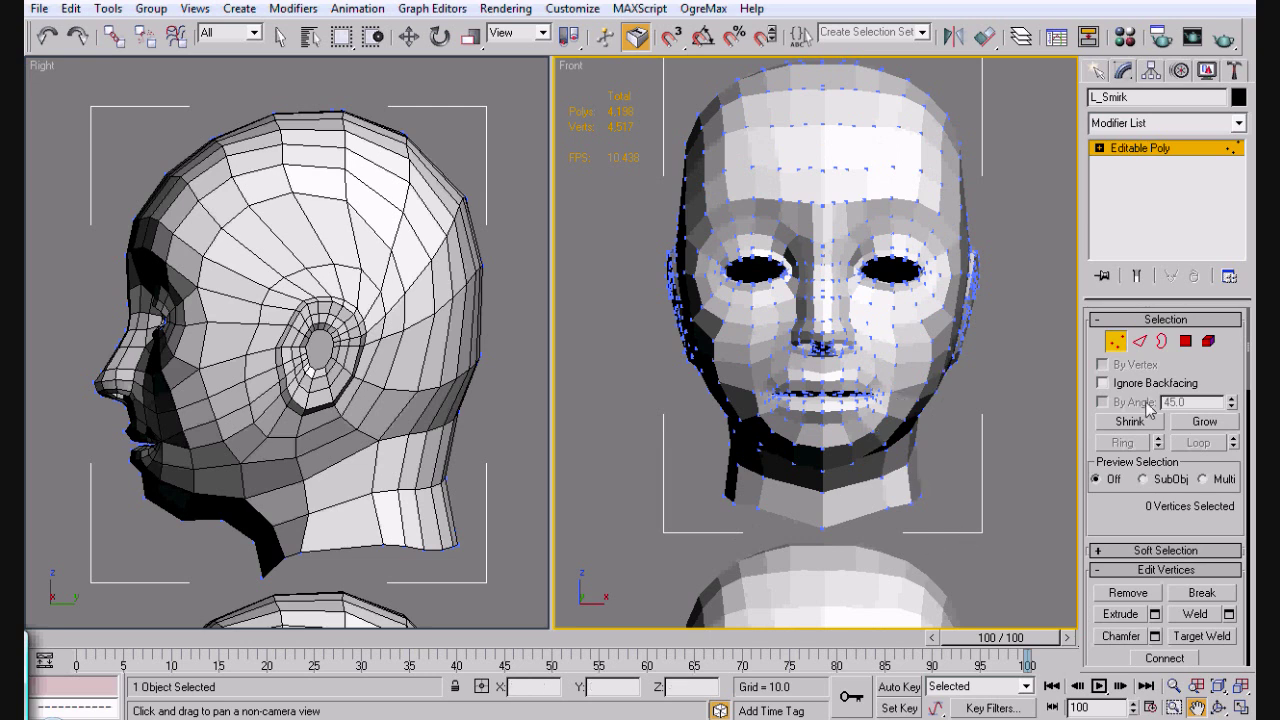
key(w)
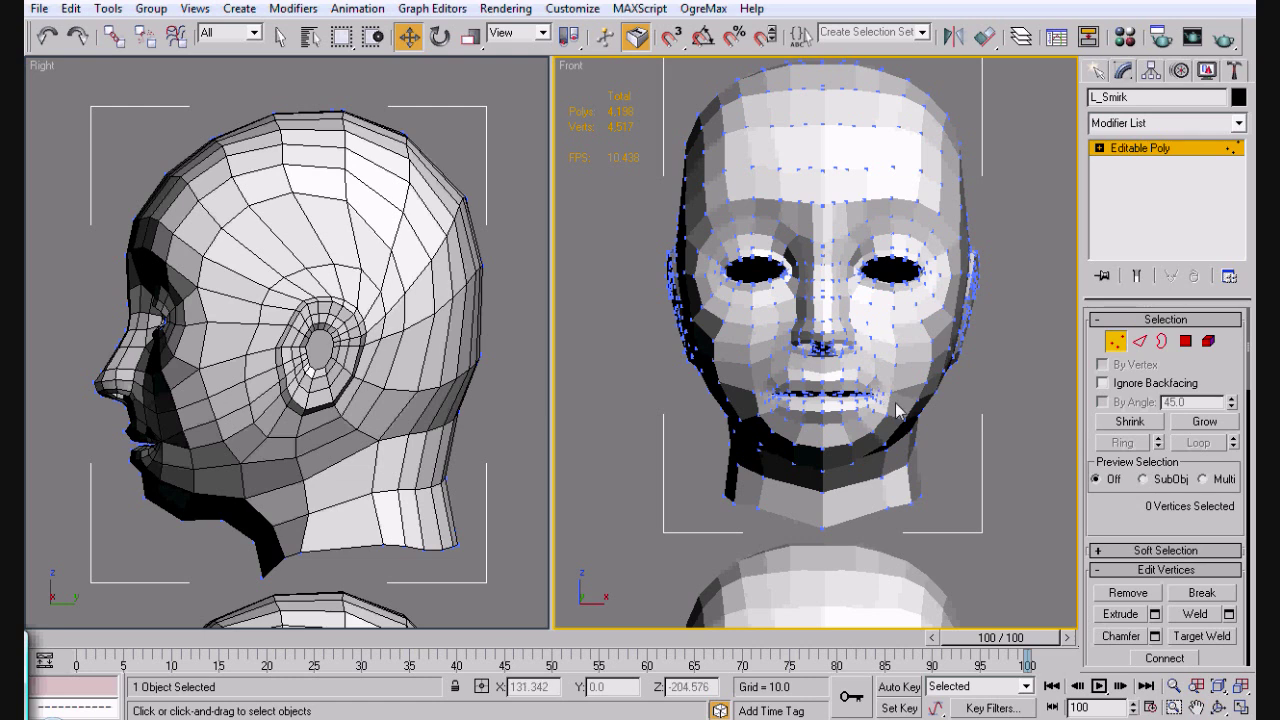
drag(900, 416, 851, 378)
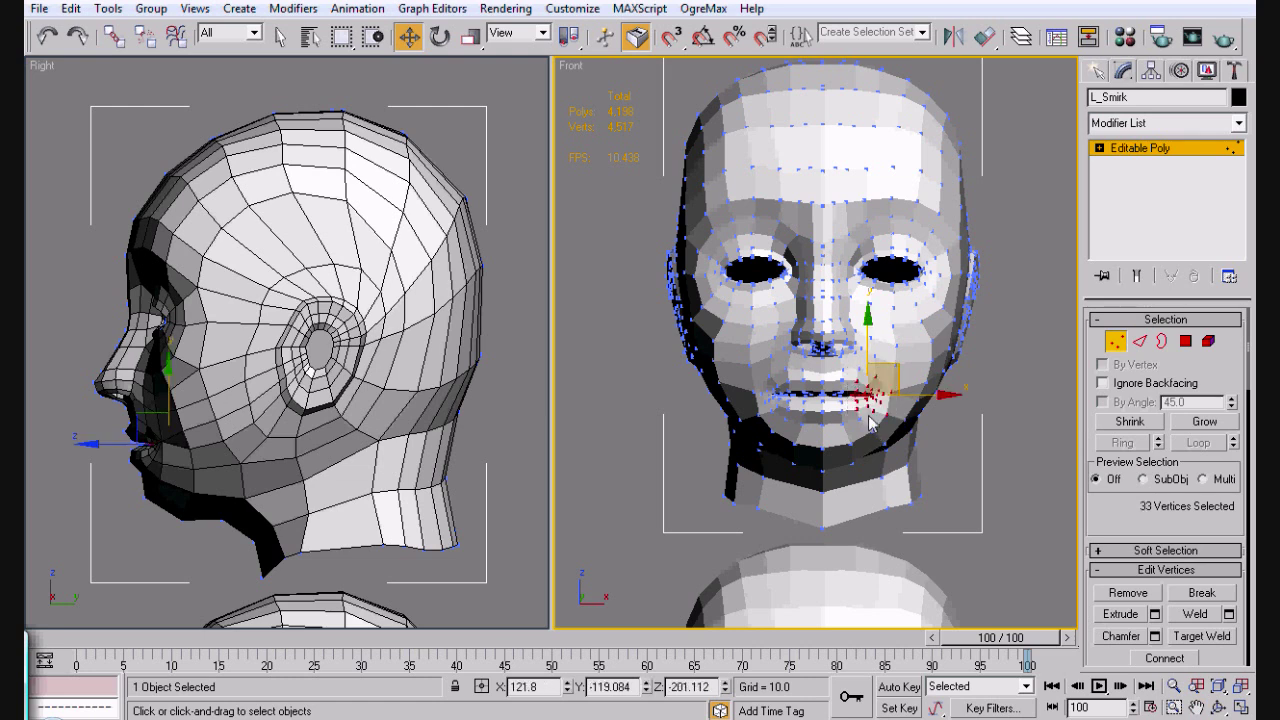
ctrl+drag(868, 424, 858, 372)
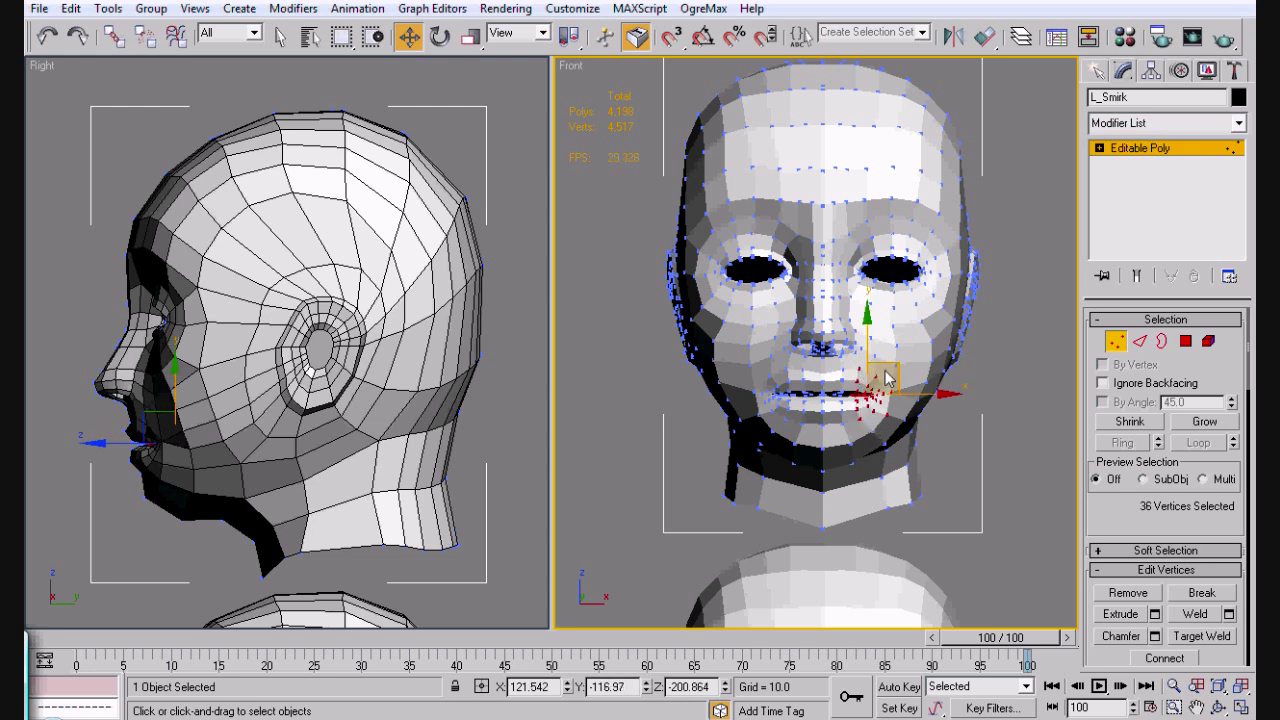
Stretch the selected mouth-corner vertices vertically, rotate them, and move them to pull the corner upward into a smirk.
key(r)
drag(870, 328, 866, 310)
key(e)
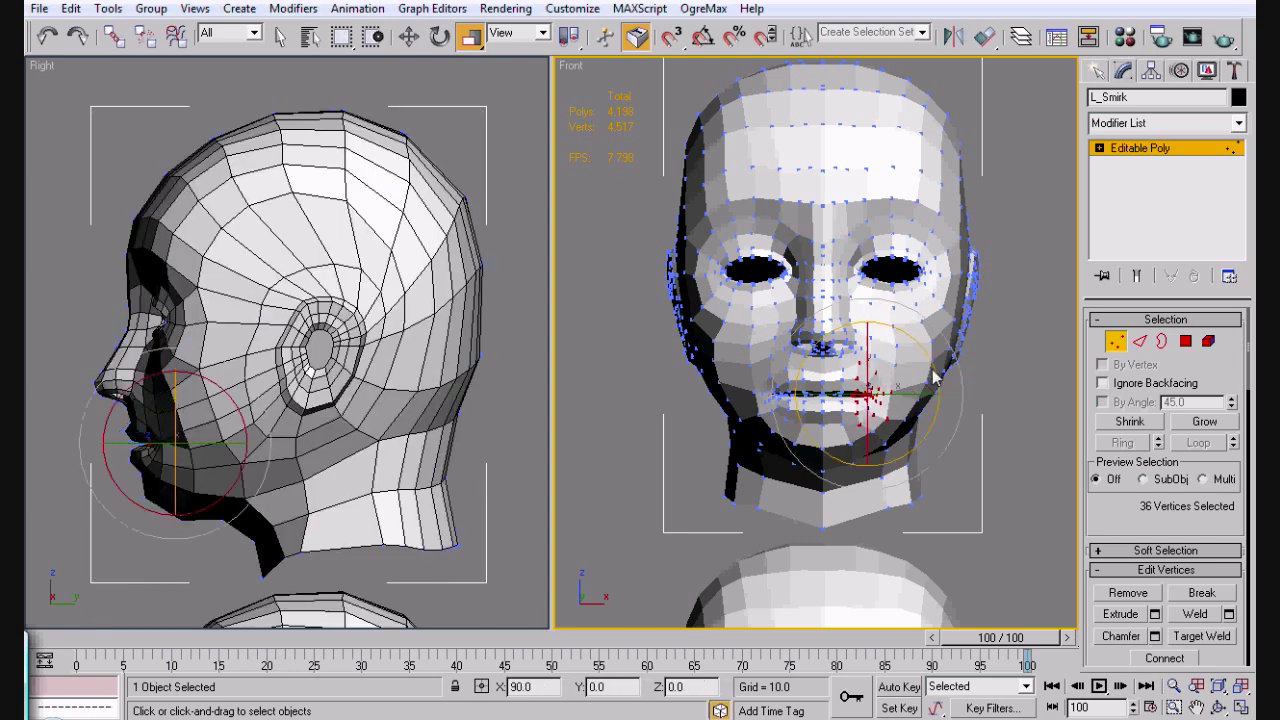
drag(930, 362, 868, 345)
key(w)
drag(920, 396, 889, 381)
click(1000, 449)
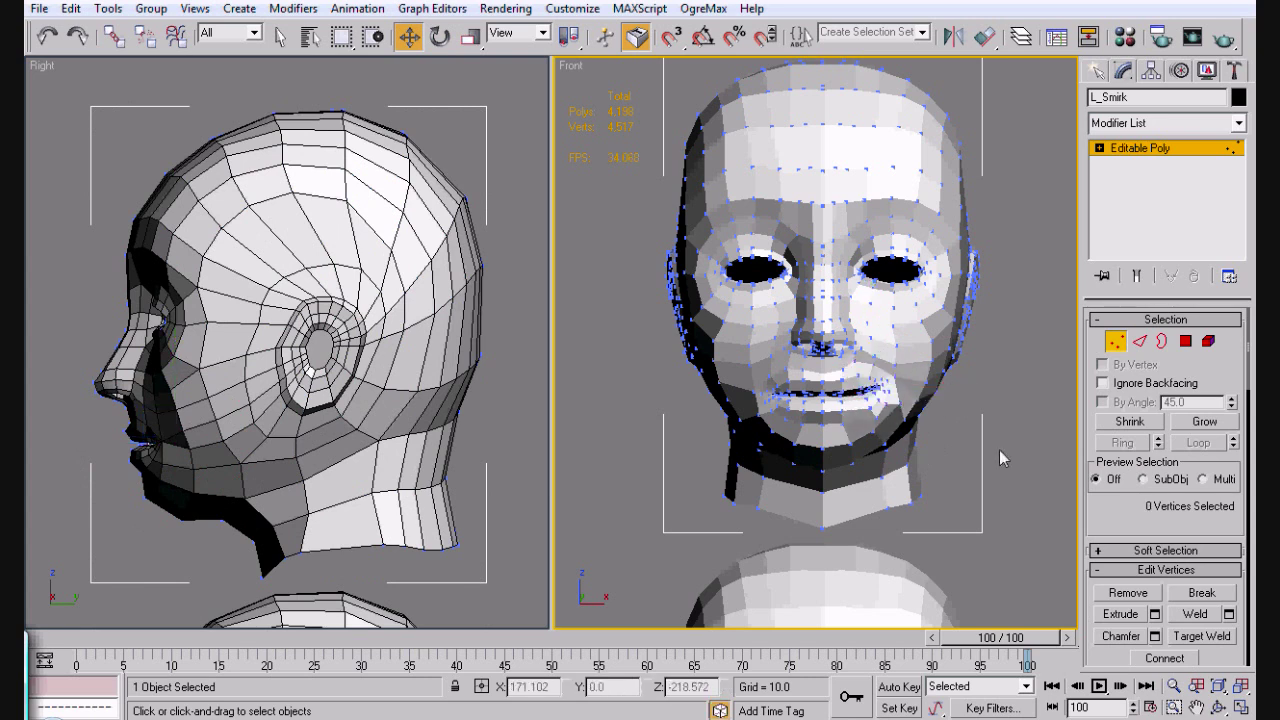
Adjust individual cheek and chin vertices around the L_Smirk head's raised mouth corner, leave vertex level, and deselect the head.
click(858, 359)
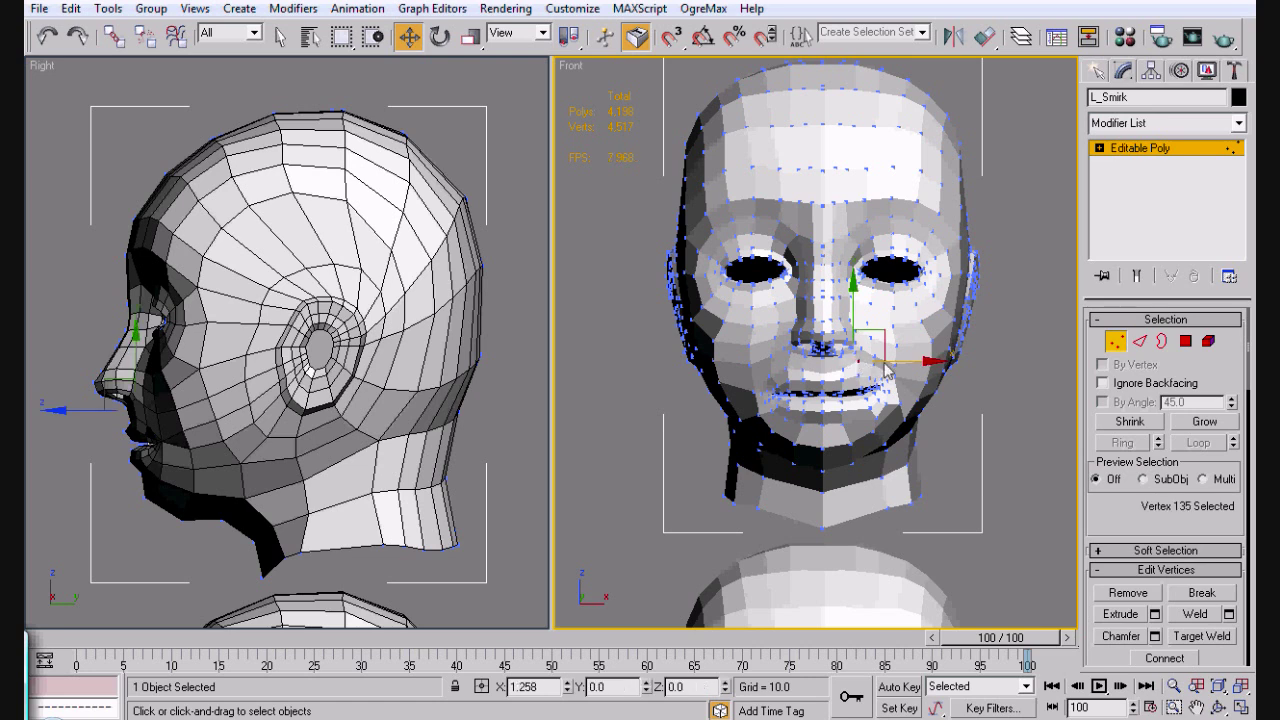
drag(860, 313, 894, 351)
click(893, 372)
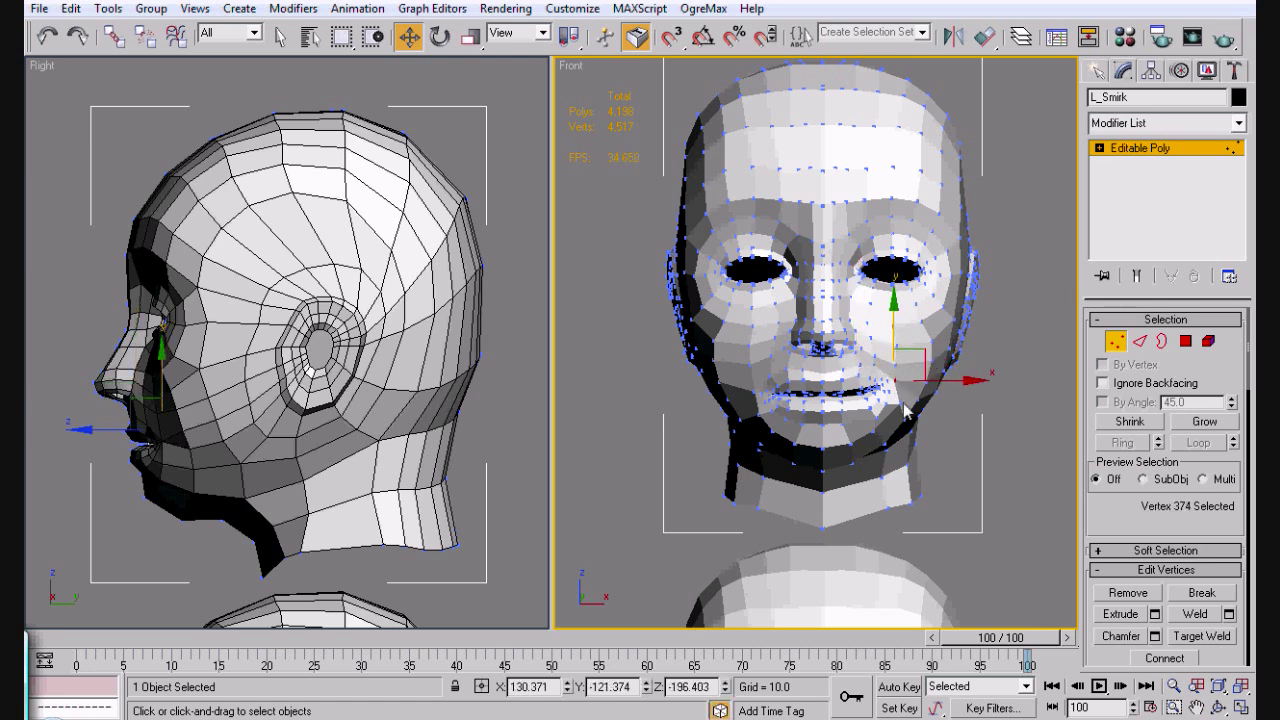
click(900, 402)
drag(920, 405, 895, 366)
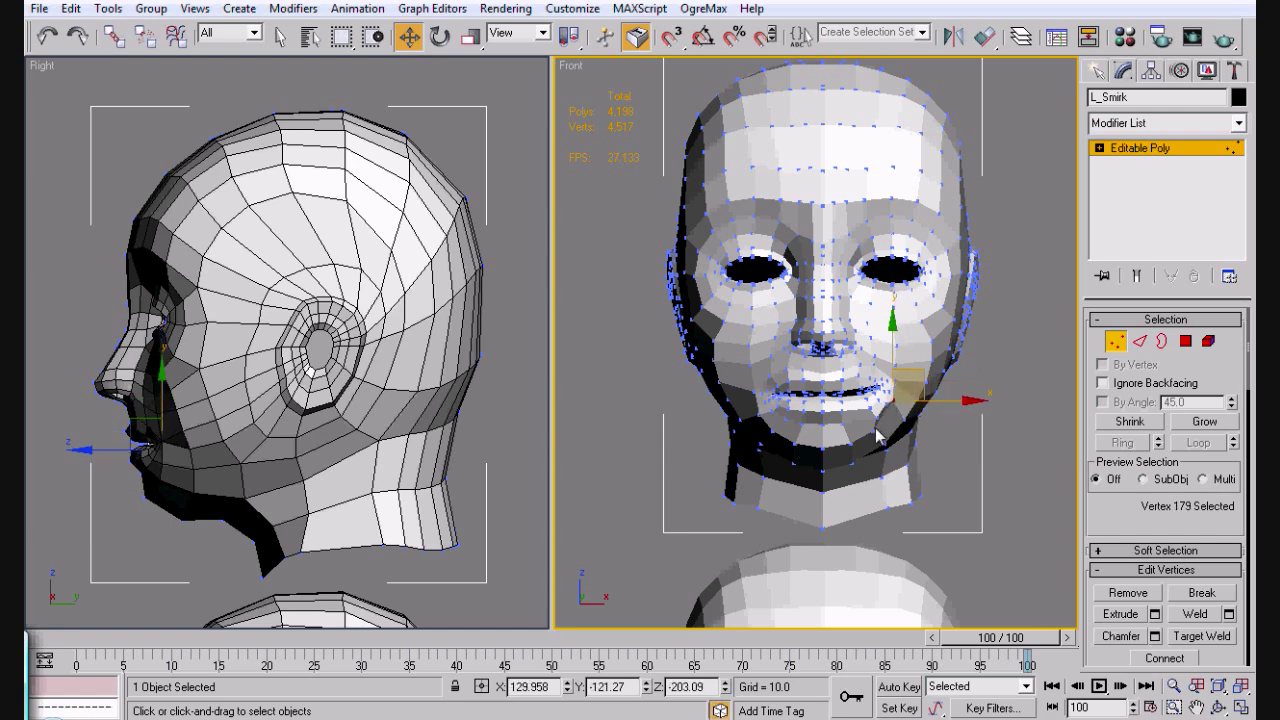
click(874, 431)
click(912, 396)
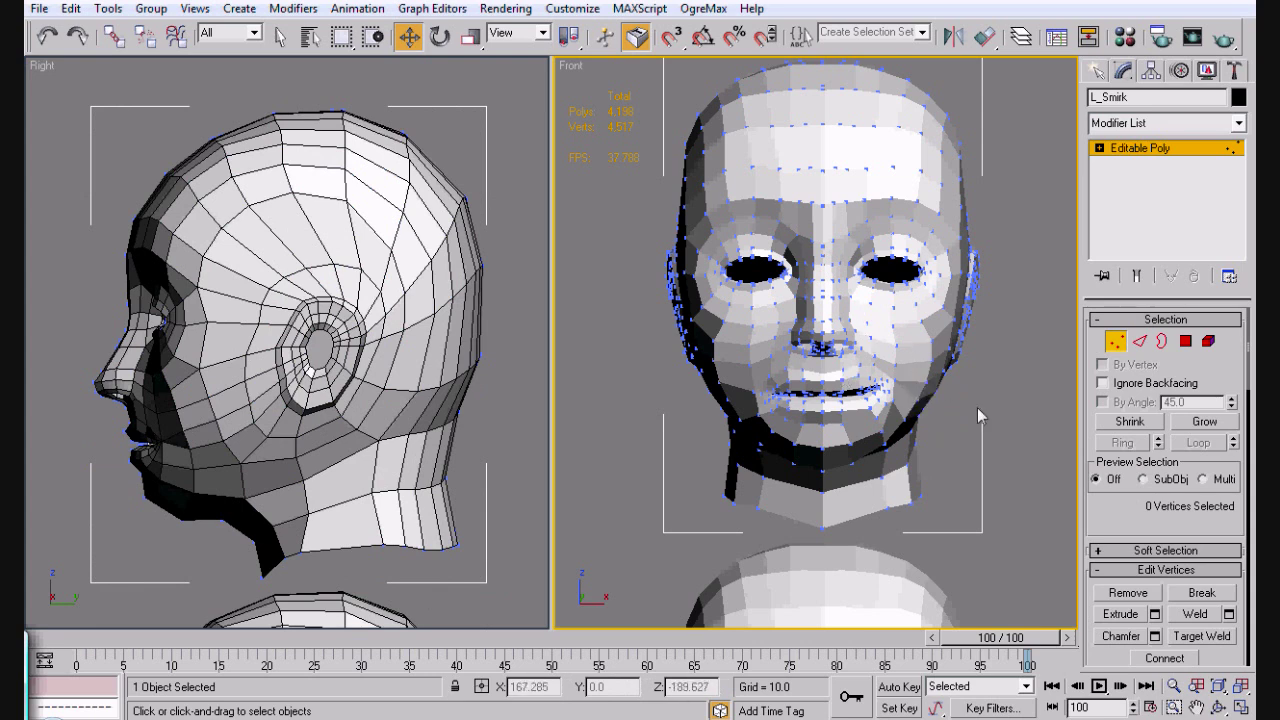
click(1140, 148)
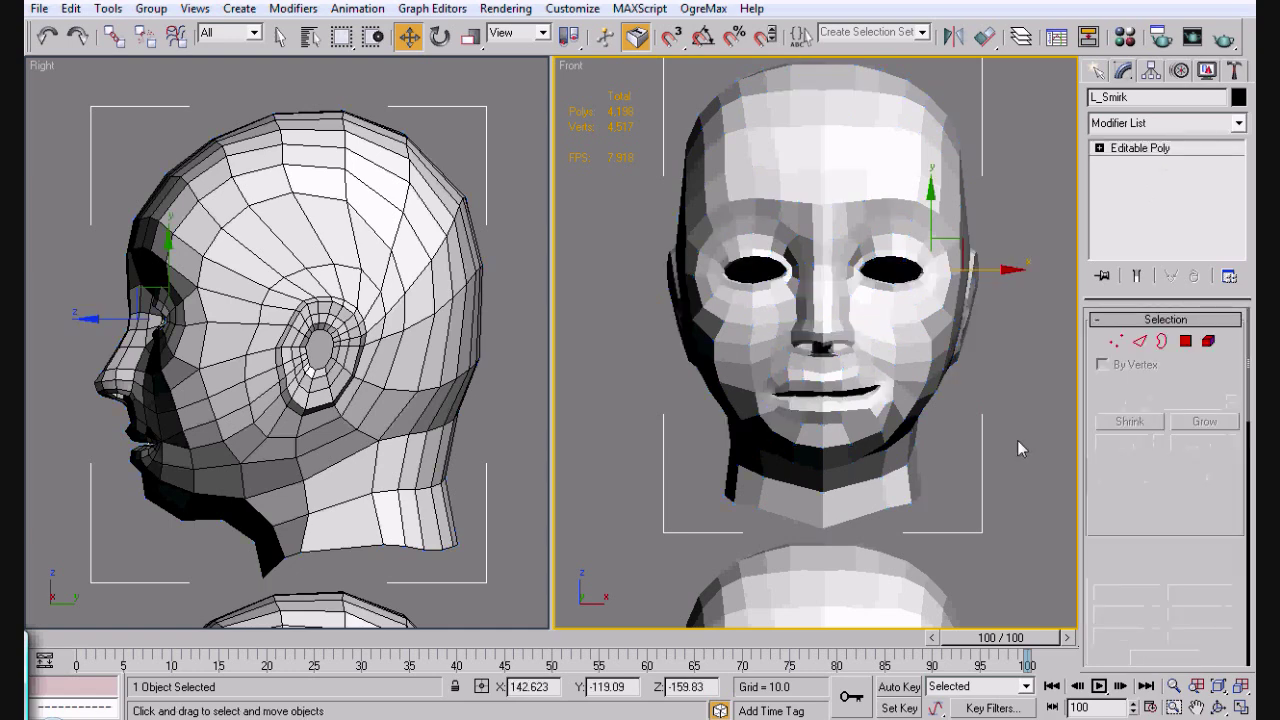
click(1017, 440)
Apply a MeshSmooth modifier to the original Head object and deselect it.
key(ctrl+shift+z)
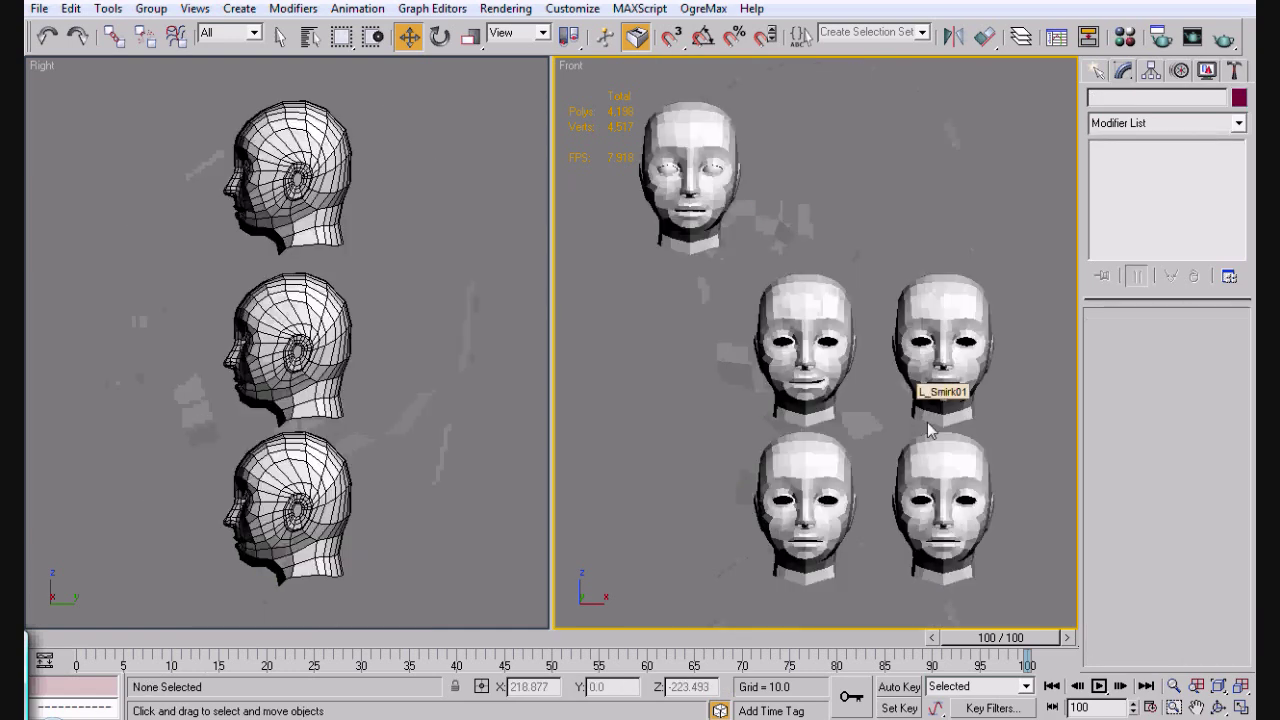
click(713, 220)
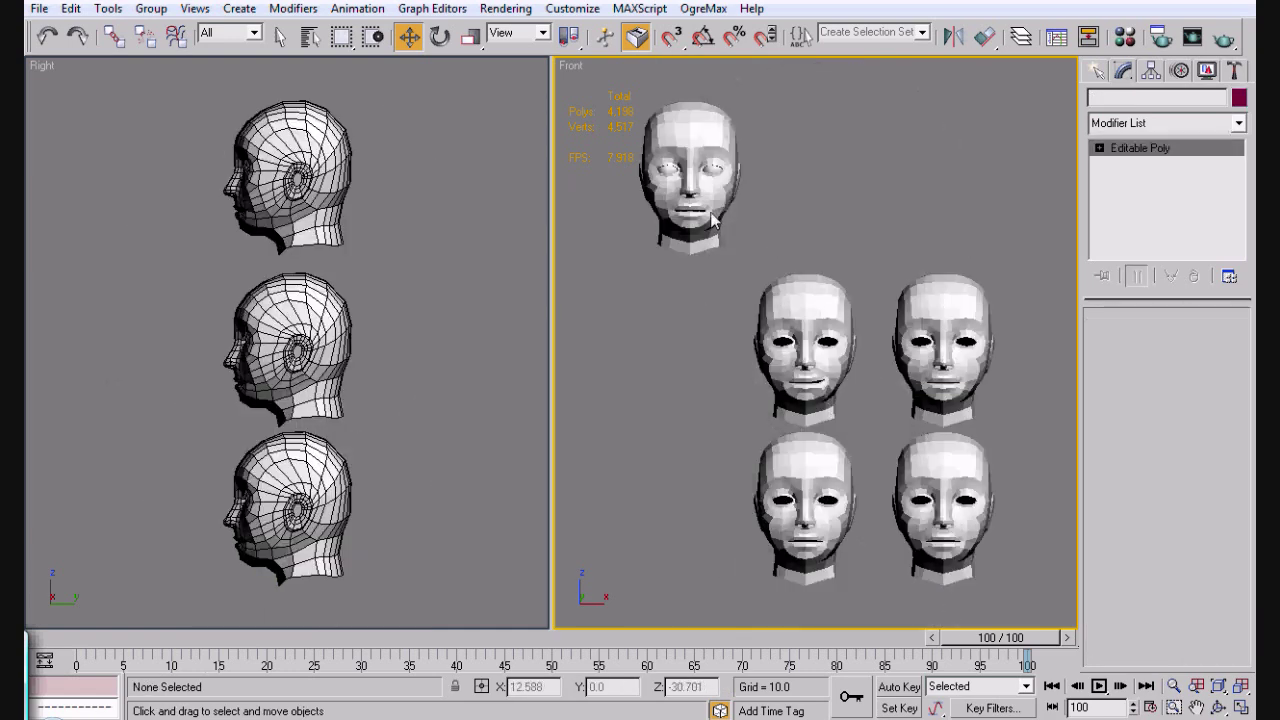
click(1160, 123)
text(meshs)
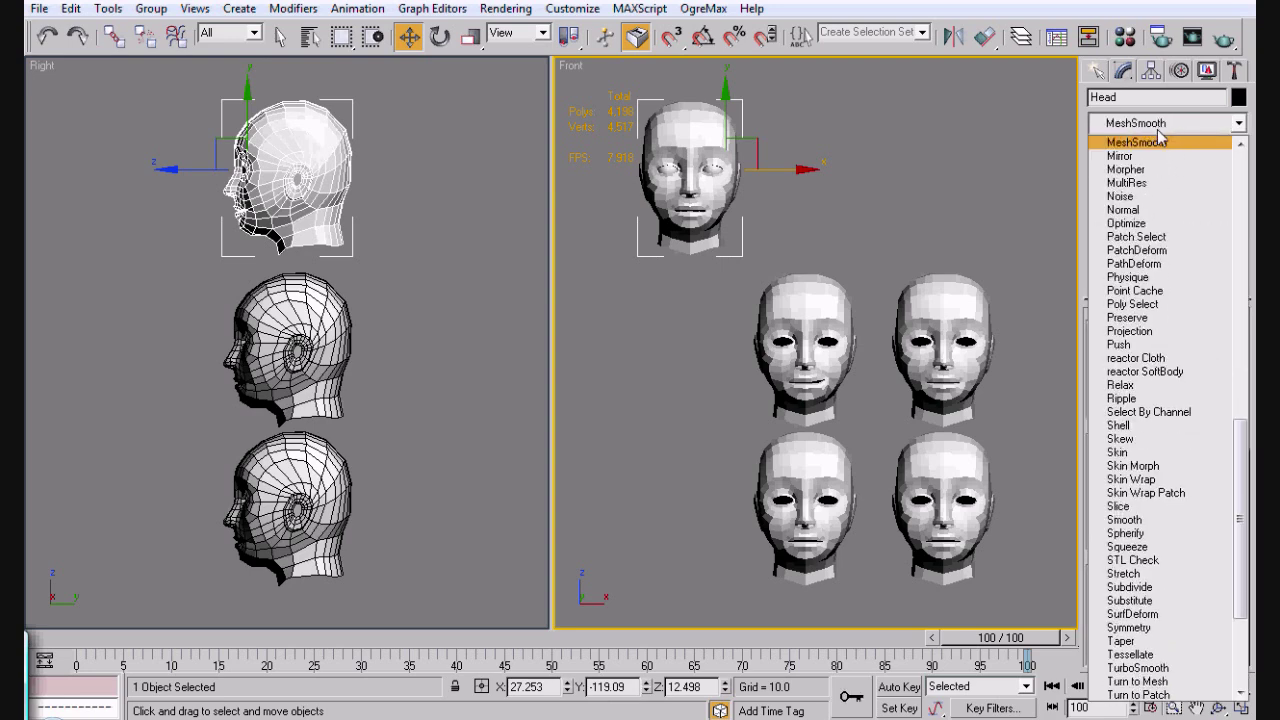
key(Return)
click(931, 168)
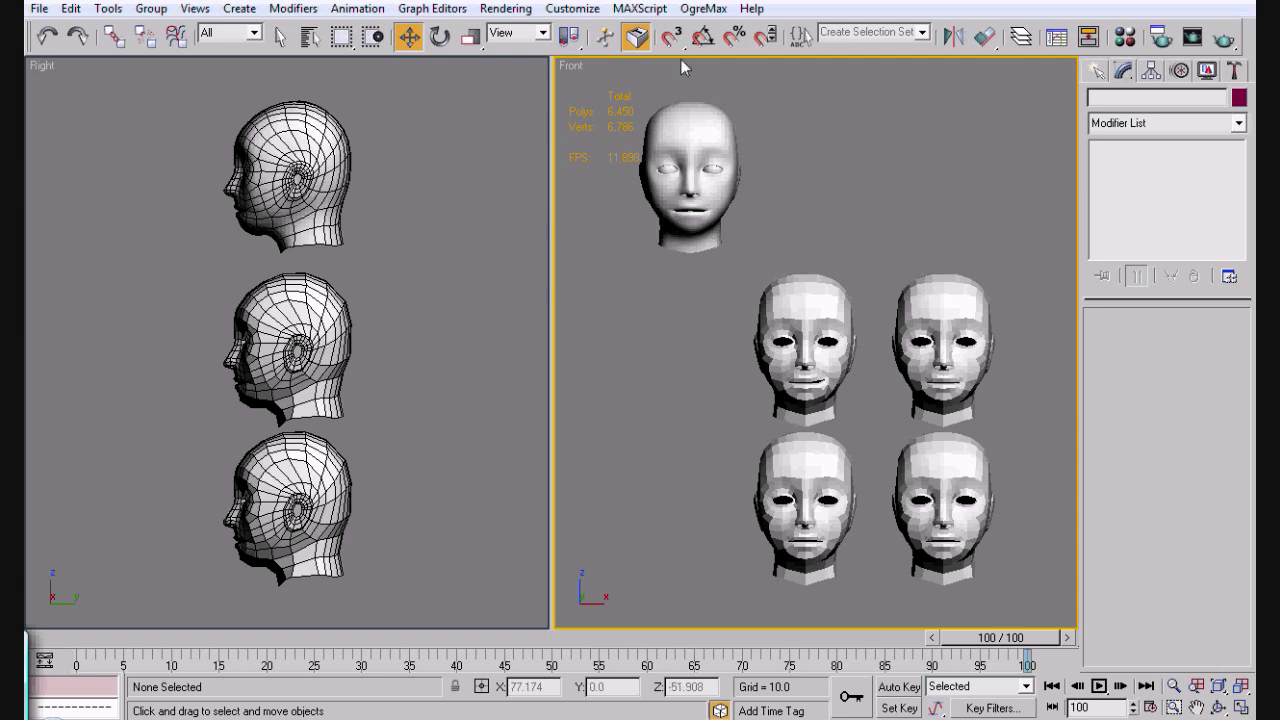
Add a Morpher modifier to the original Head and place it below MeshSmooth in the modifier stack.
click(683, 127)
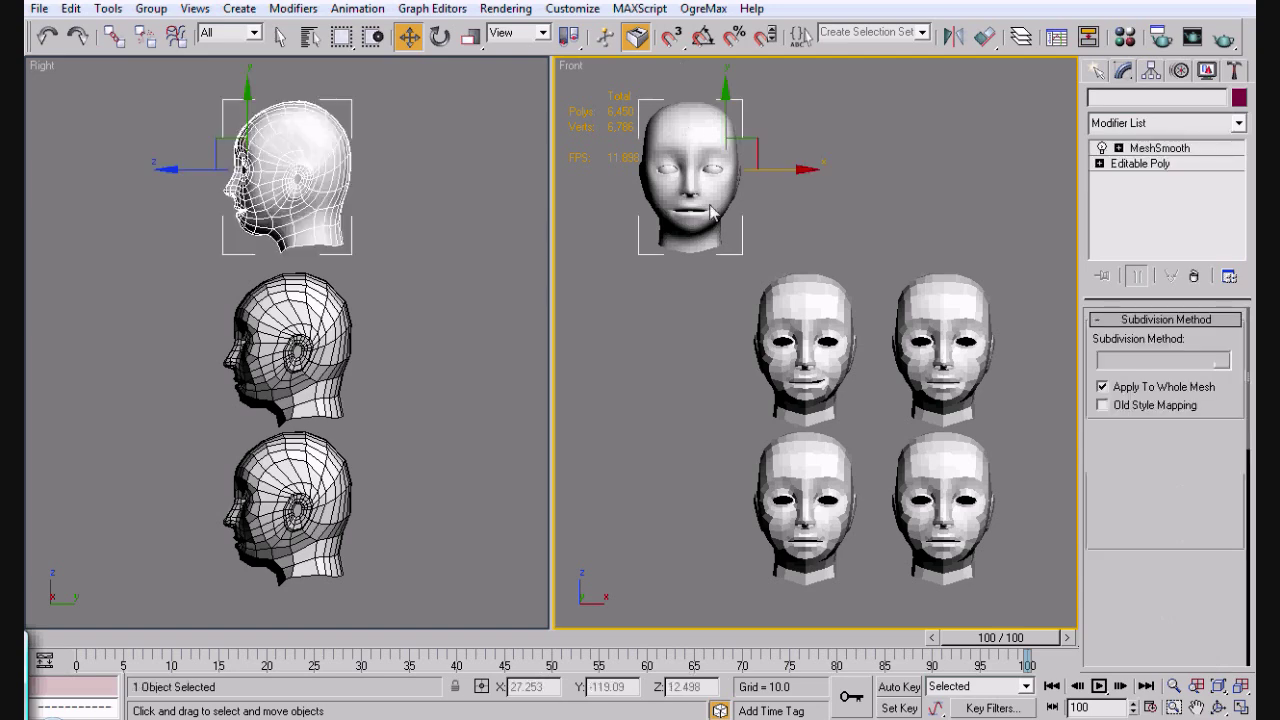
click(1195, 123)
key(m)
key(m)
key(m)
key(m)
key(m)
key(m)
key(m)
key(m)
key(m)
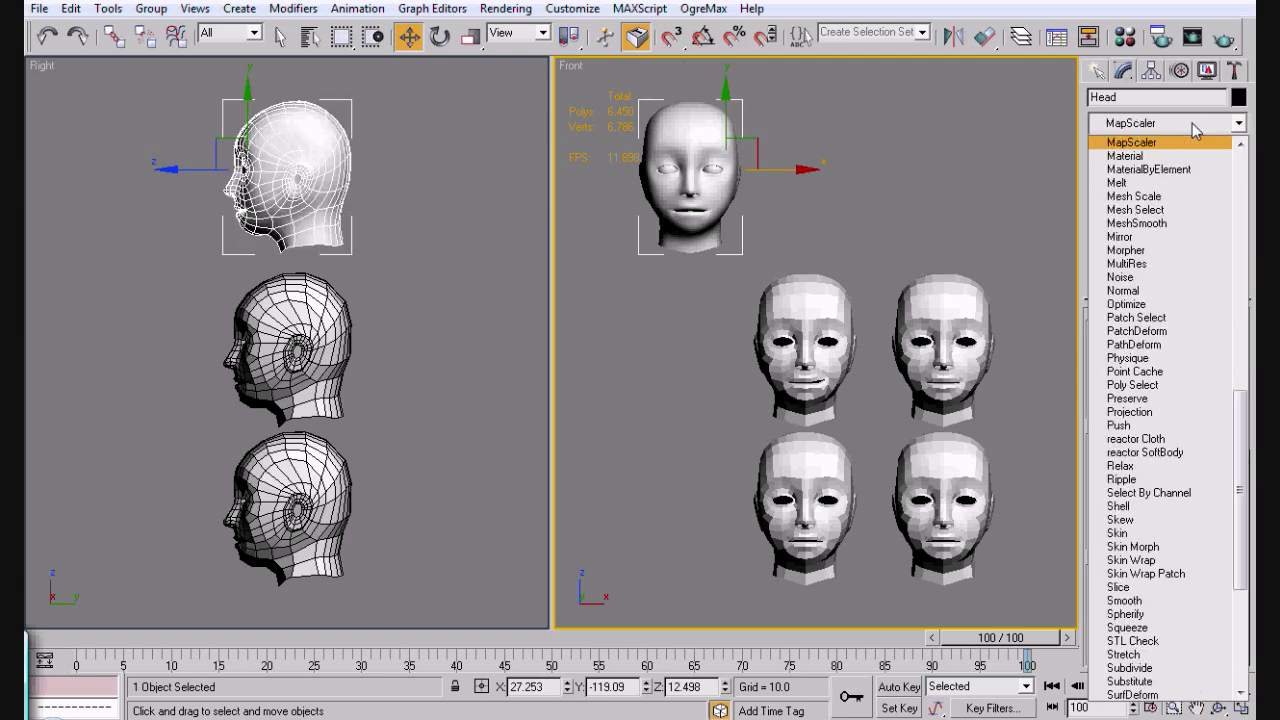
key(m)
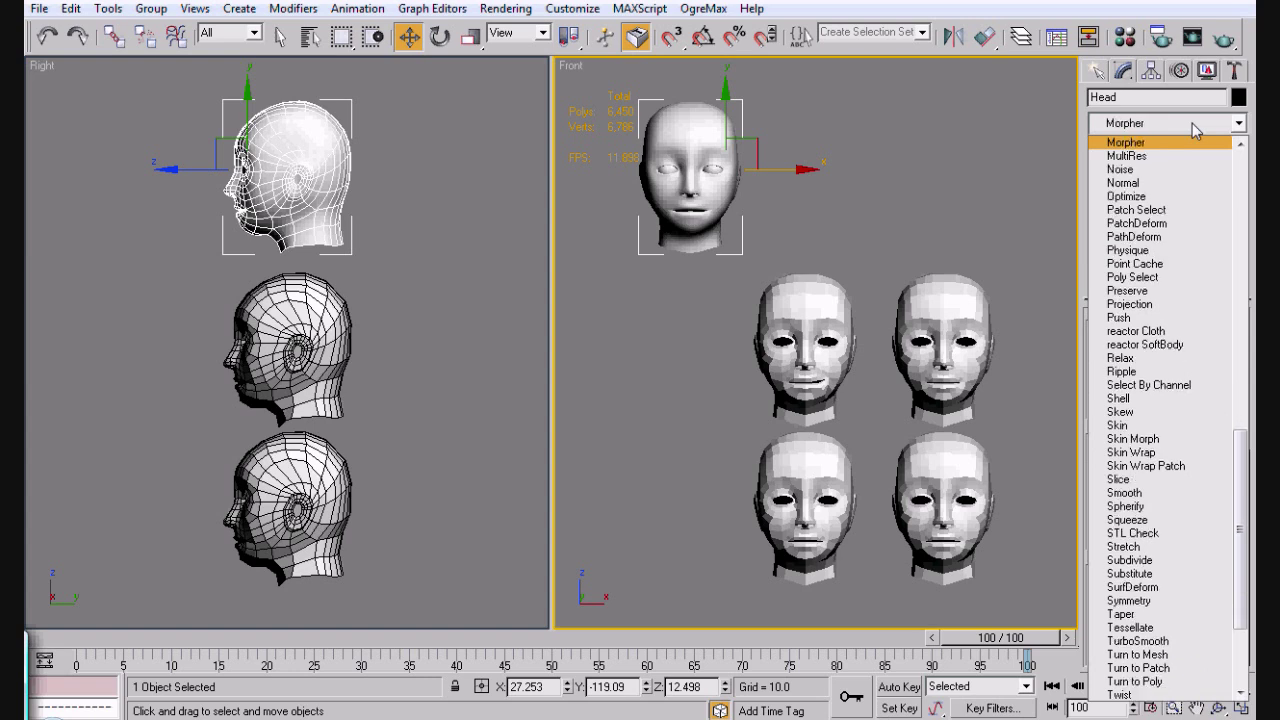
key(Return)
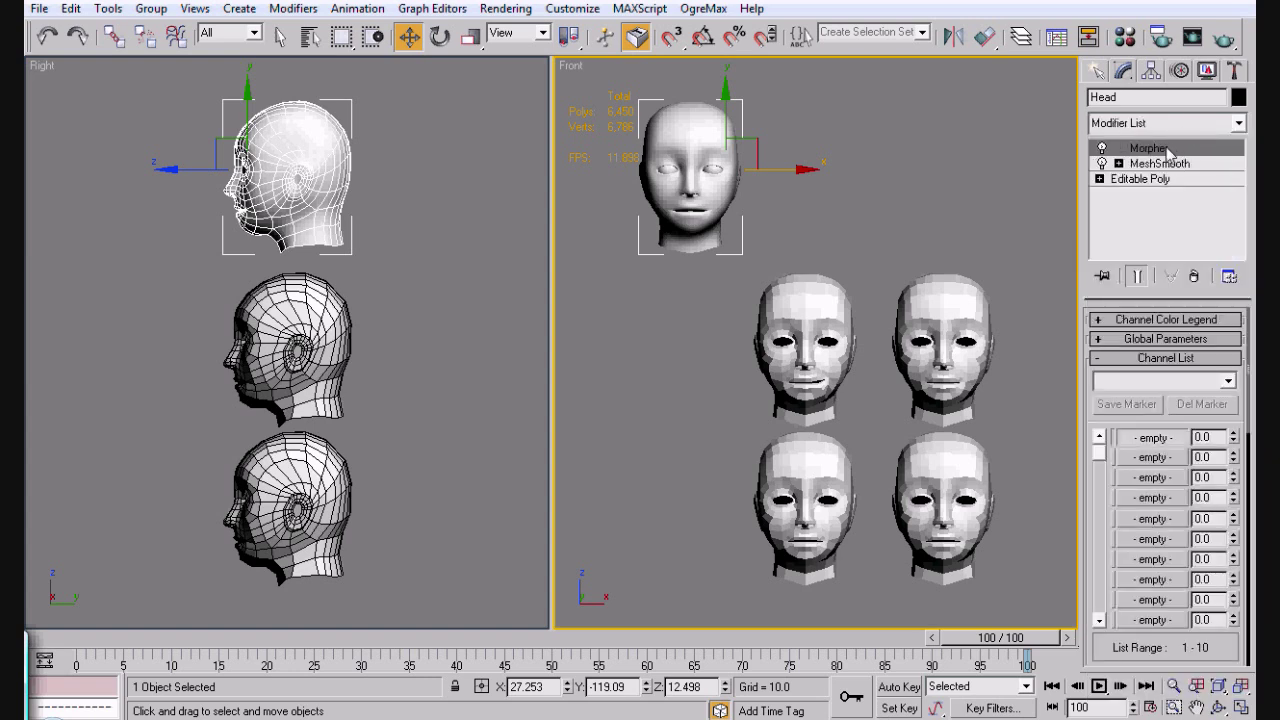
drag(1168, 148, 1166, 178)
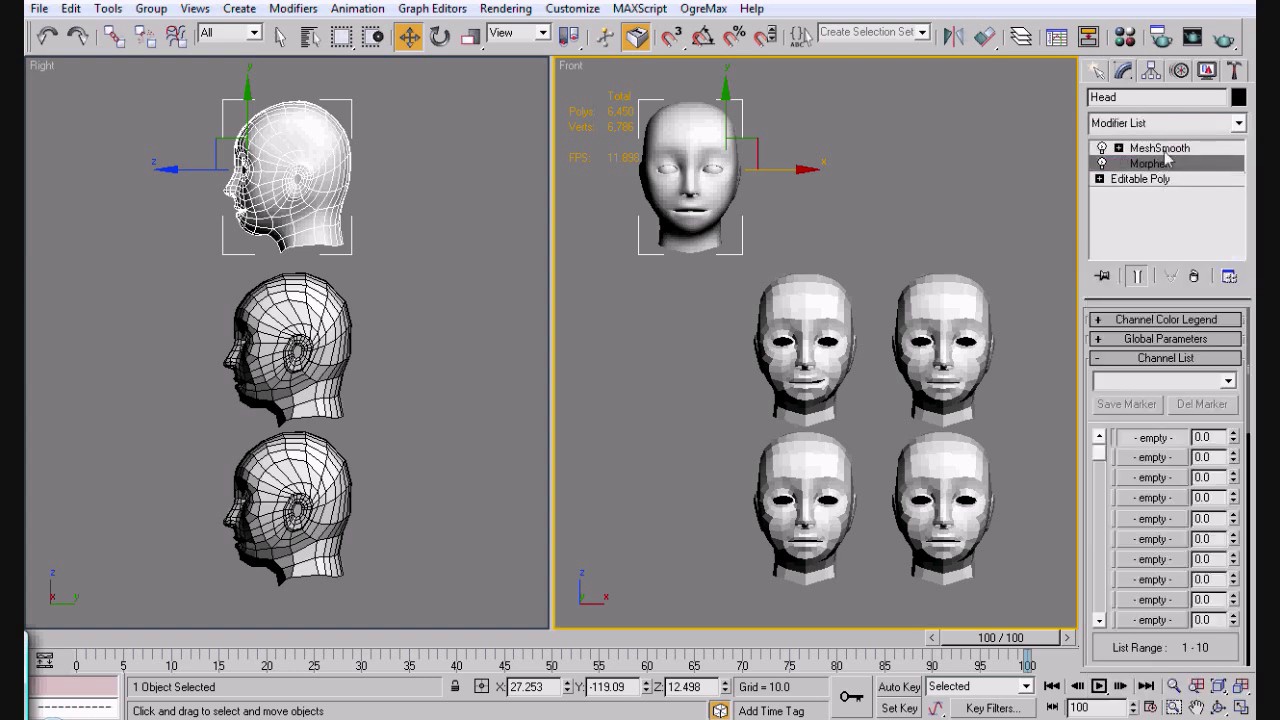
Load the L_Smirk head from the scene into the first empty Morpher channel.
right_click(1140, 443)
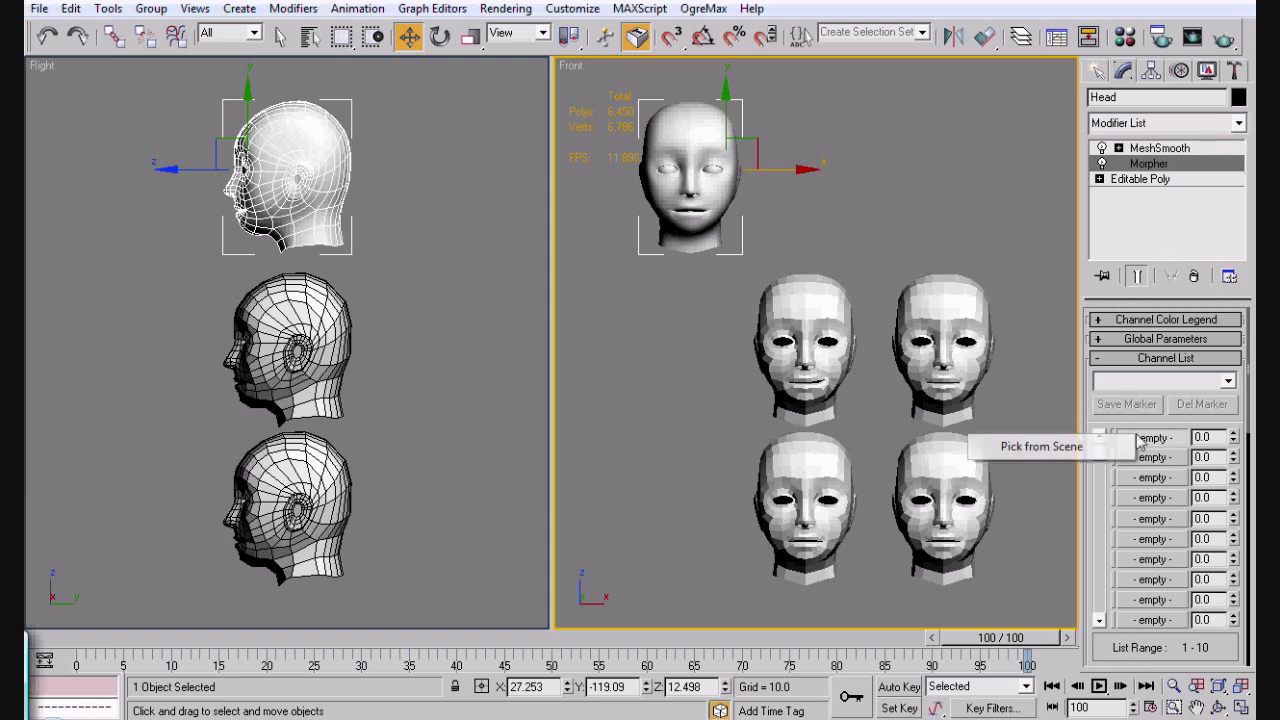
click(1040, 446)
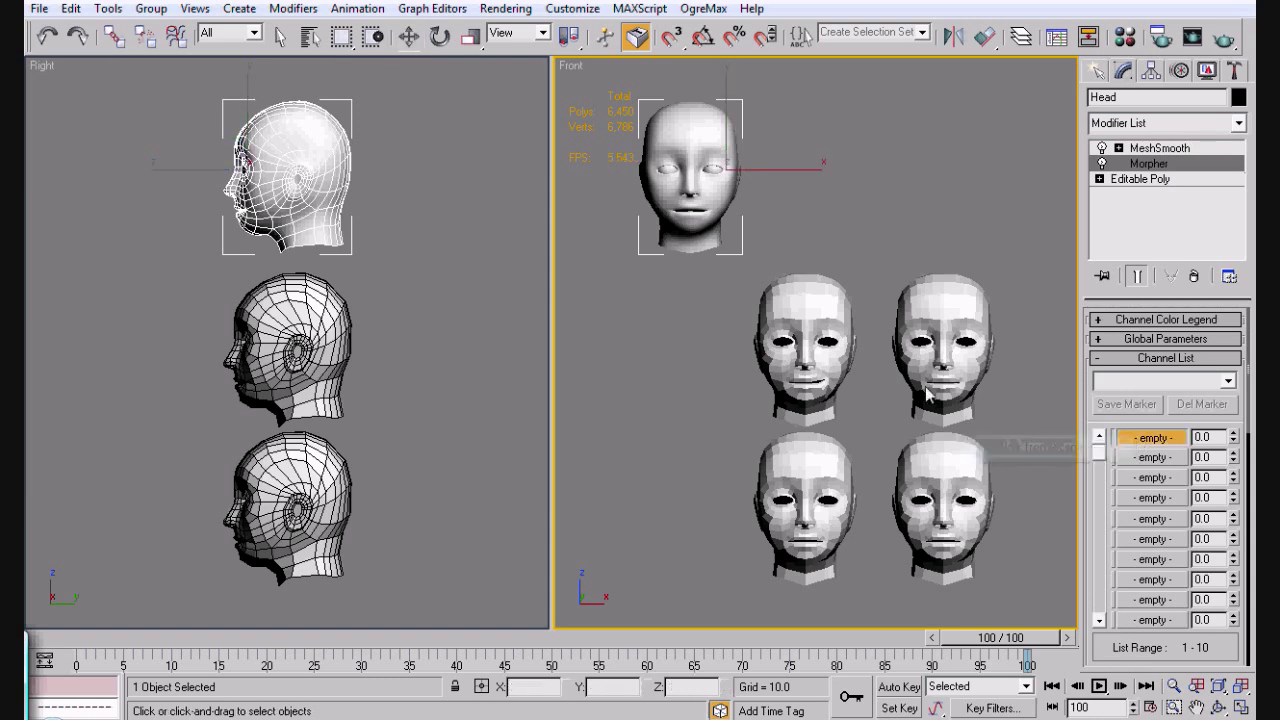
click(818, 292)
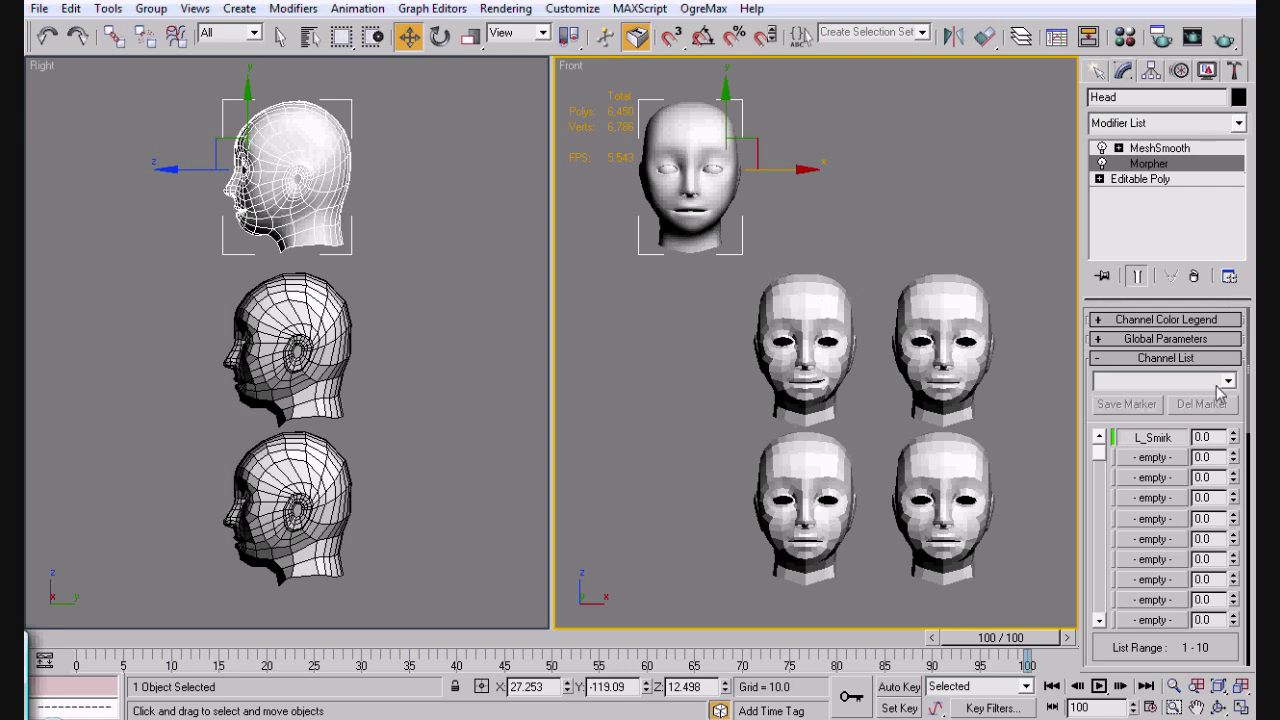
Test the L_Smirk morph channel by varying its value between 0 and 100 with the Head framed, and deselect the head.
drag(1237, 450, 1231, 359)
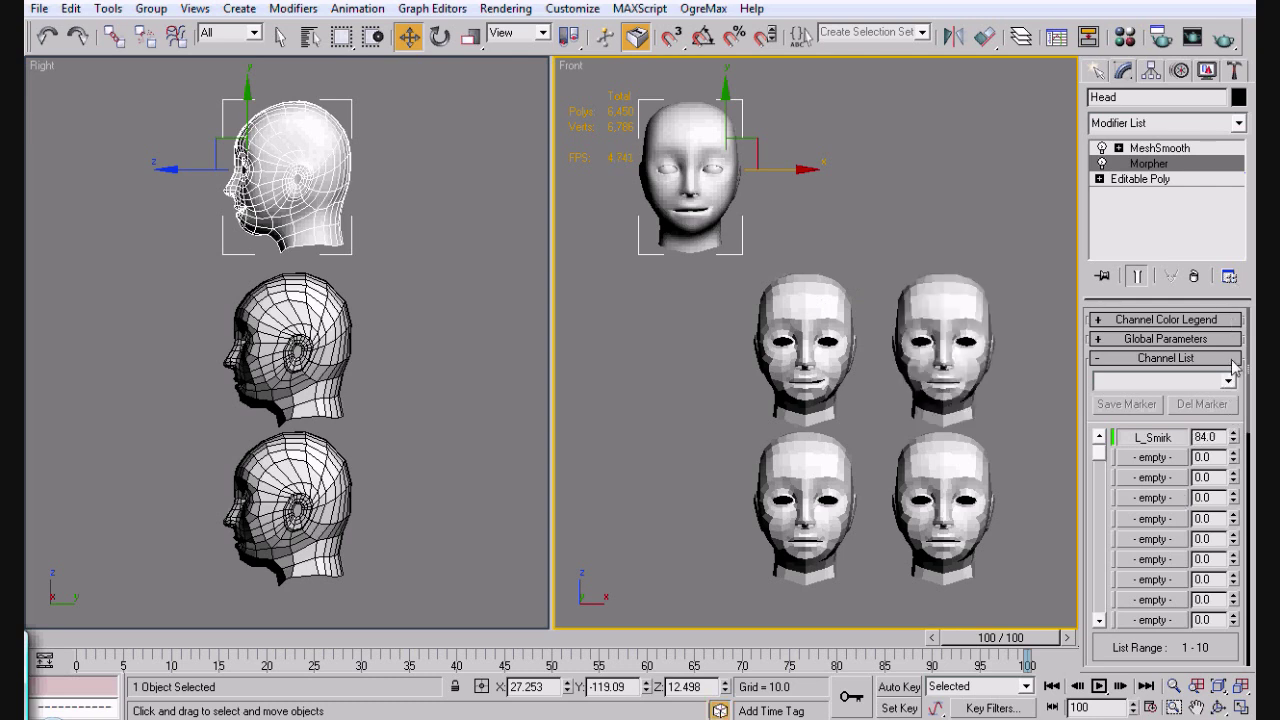
key(z)
drag(1234, 447, 1229, 338)
mouse_move(1222, 402)
mouse_down()
mouse_move(1217, 660)
mouse_move(1212, 381)
mouse_up()
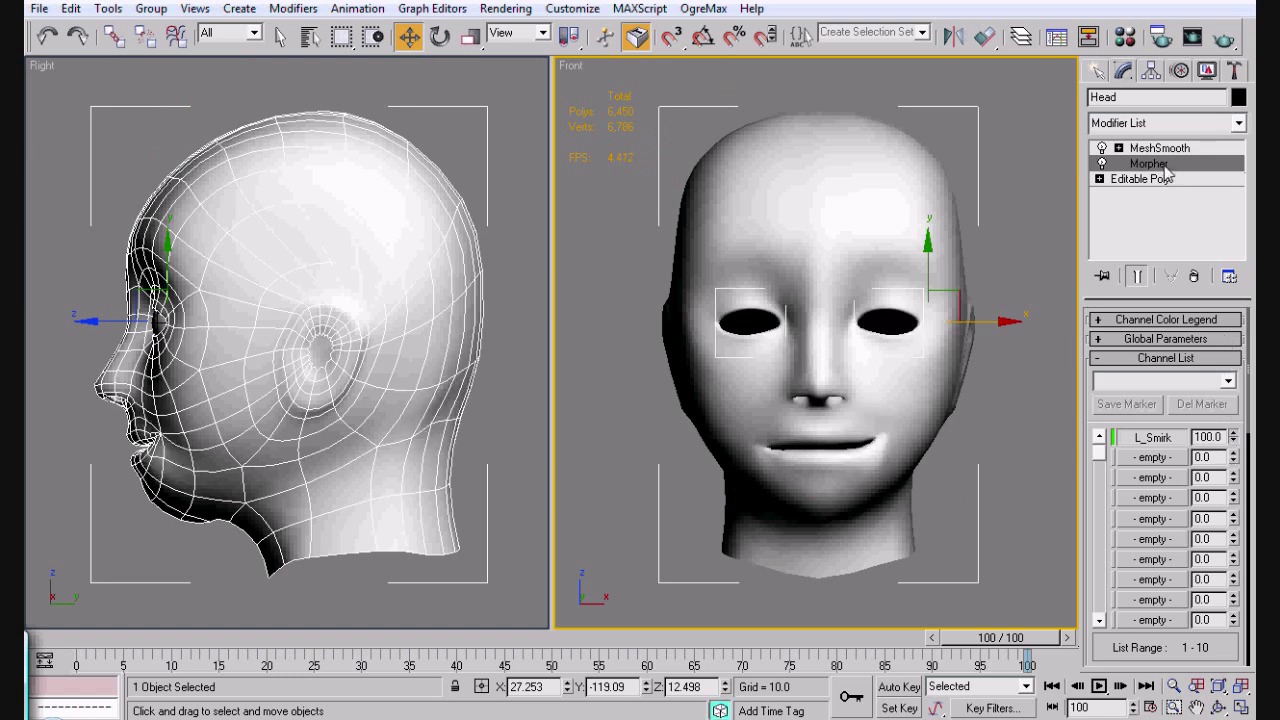
right_click(1234, 440)
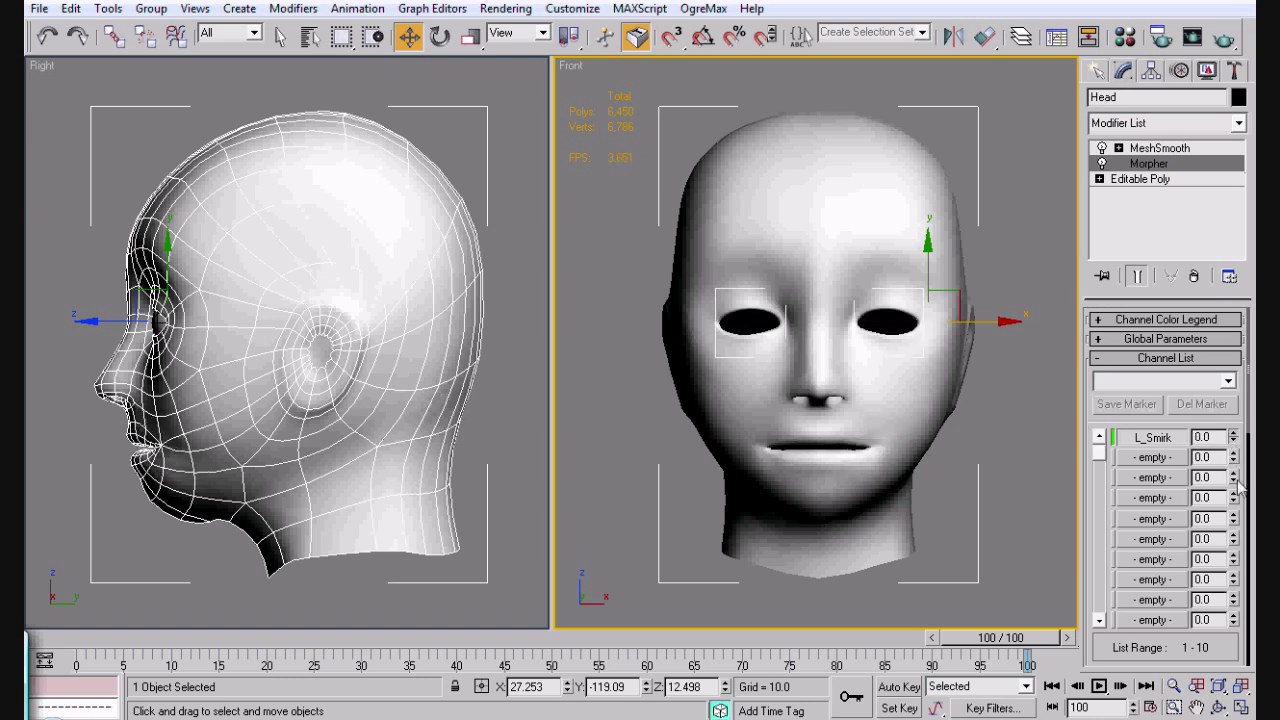
mouse_move(1234, 437)
mouse_down()
mouse_move(1234, 403)
mouse_move(1232, 446)
mouse_up()
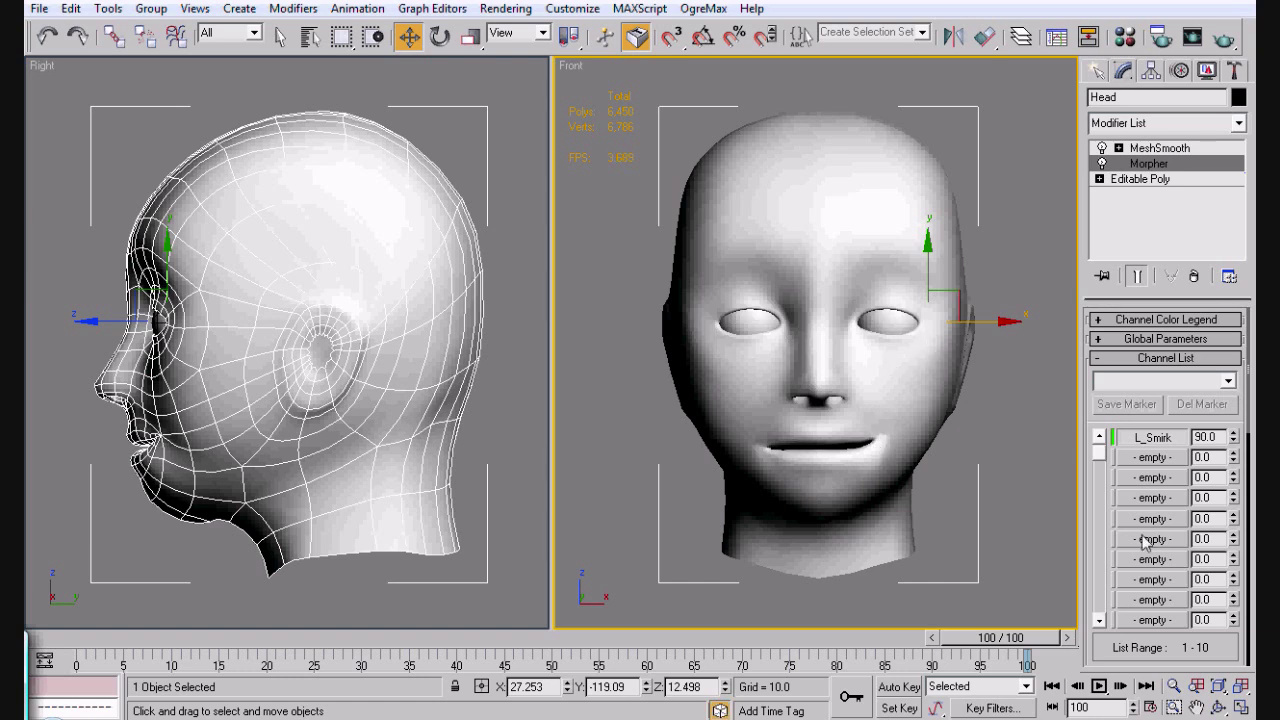
drag(1234, 445, 1226, 390)
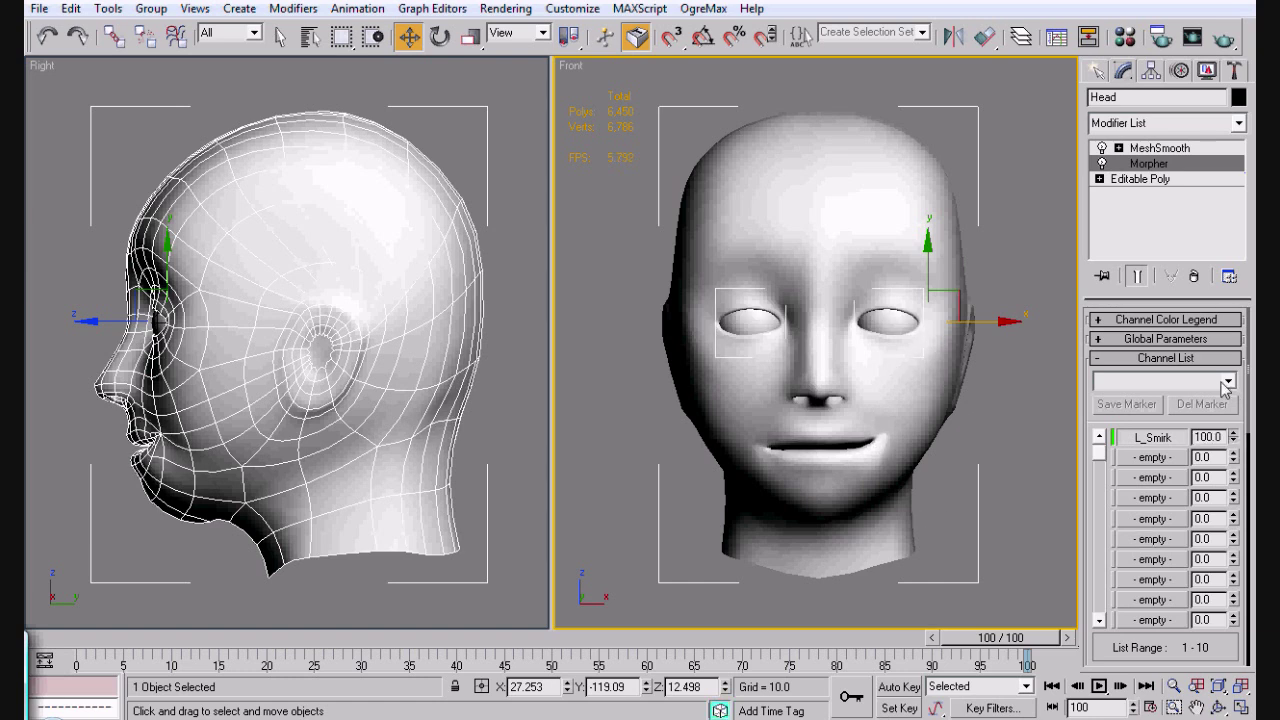
mouse_move(1233, 437)
mouse_down()
mouse_move(1228, 537)
mouse_move(1250, 418)
mouse_up()
click(1022, 495)
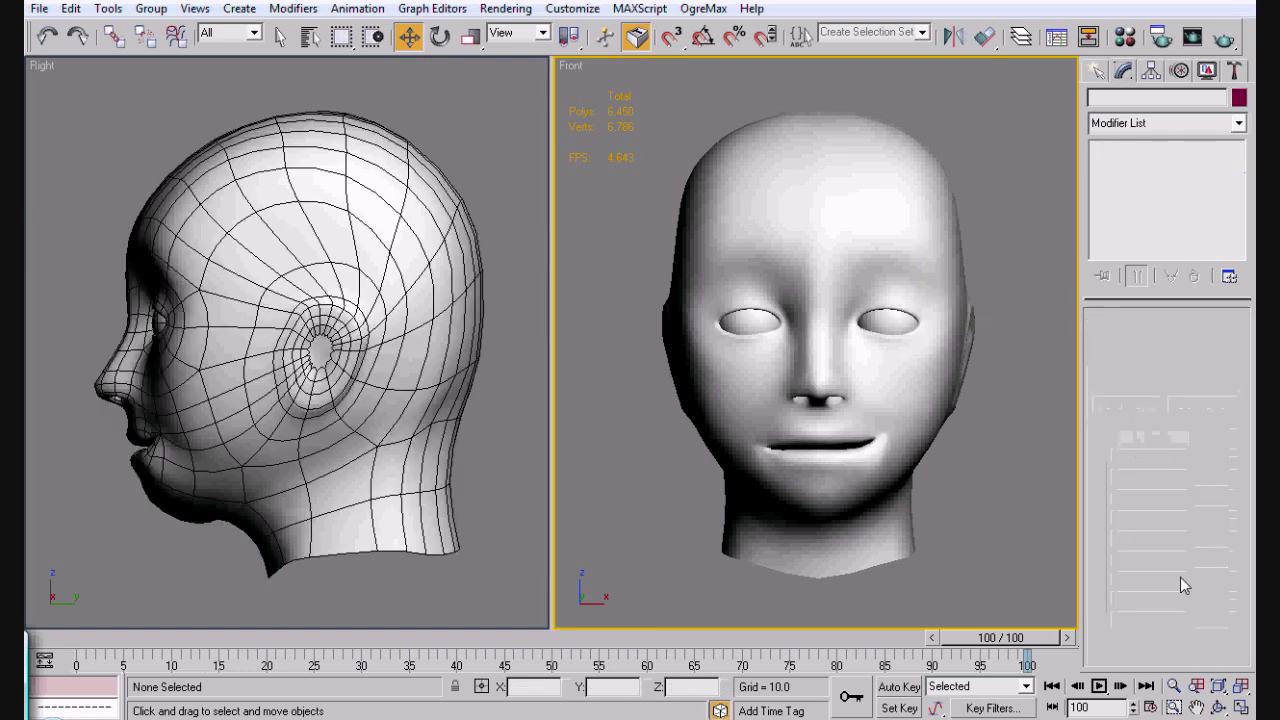
Select the vertices around the left mouth corner of the L_Smirk01 head and rename that head L_Frown.
click(1196, 707)
drag(918, 452, 967, 335)
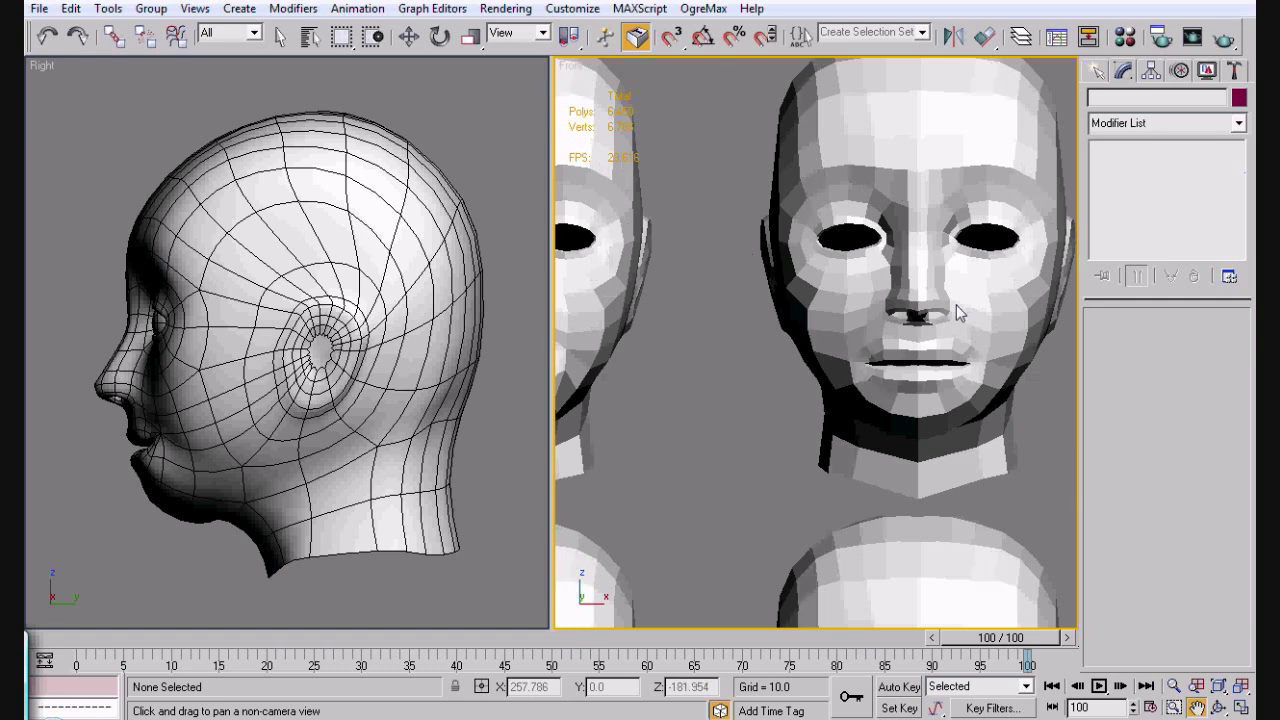
key(w)
click(962, 302)
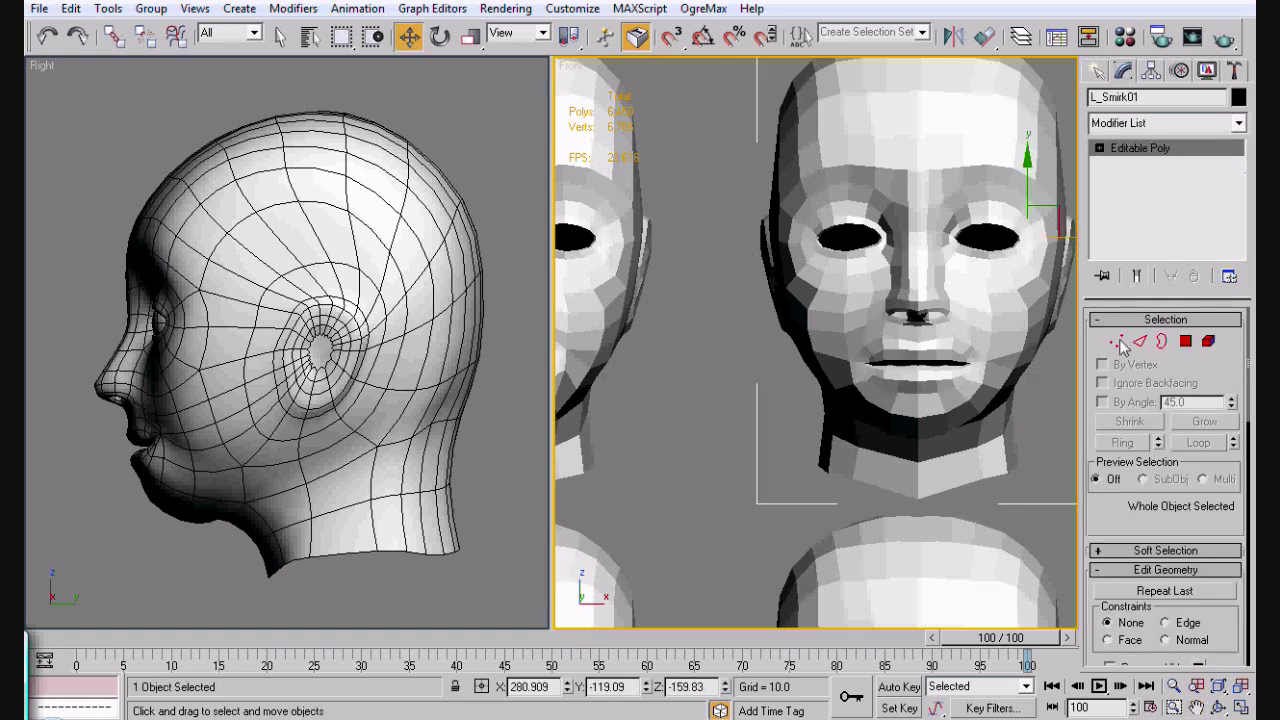
click(1118, 342)
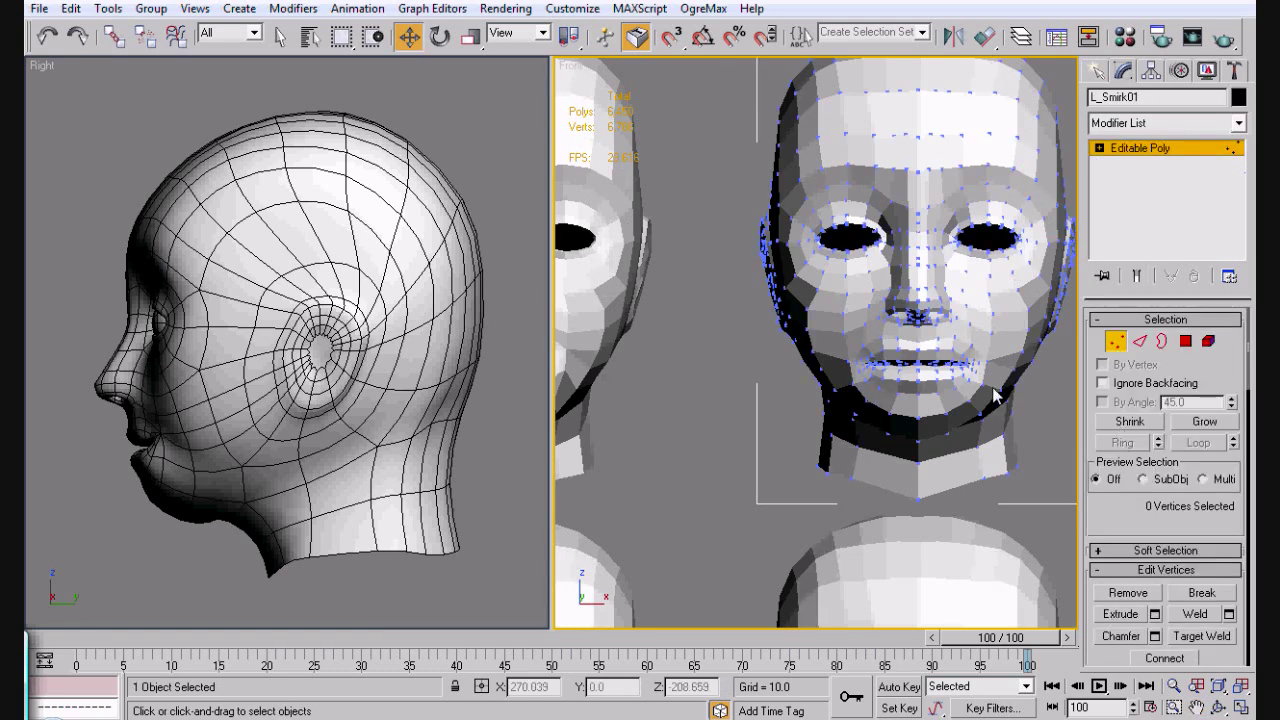
drag(995, 397, 946, 330)
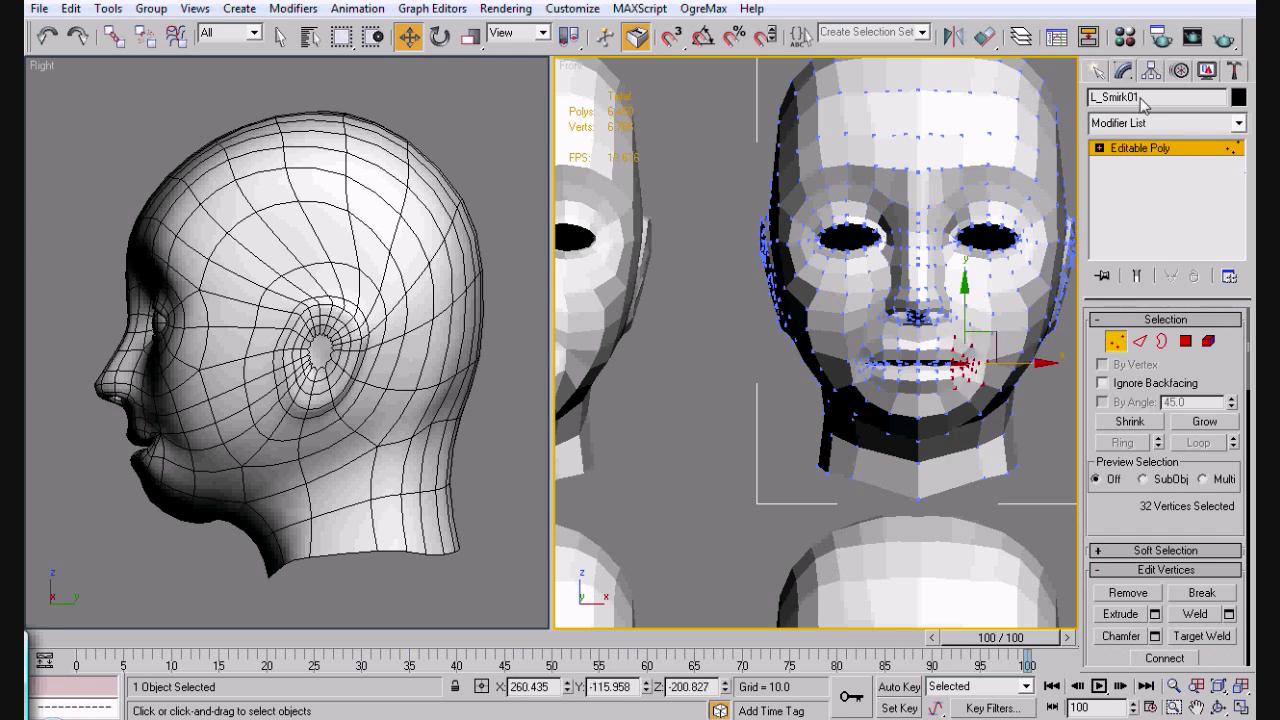
drag(1142, 100, 1103, 97)
key(BackSpace)
Rotate the selected mouth-corner vertices and move them down and slightly outward to form a left frown.
key(r)
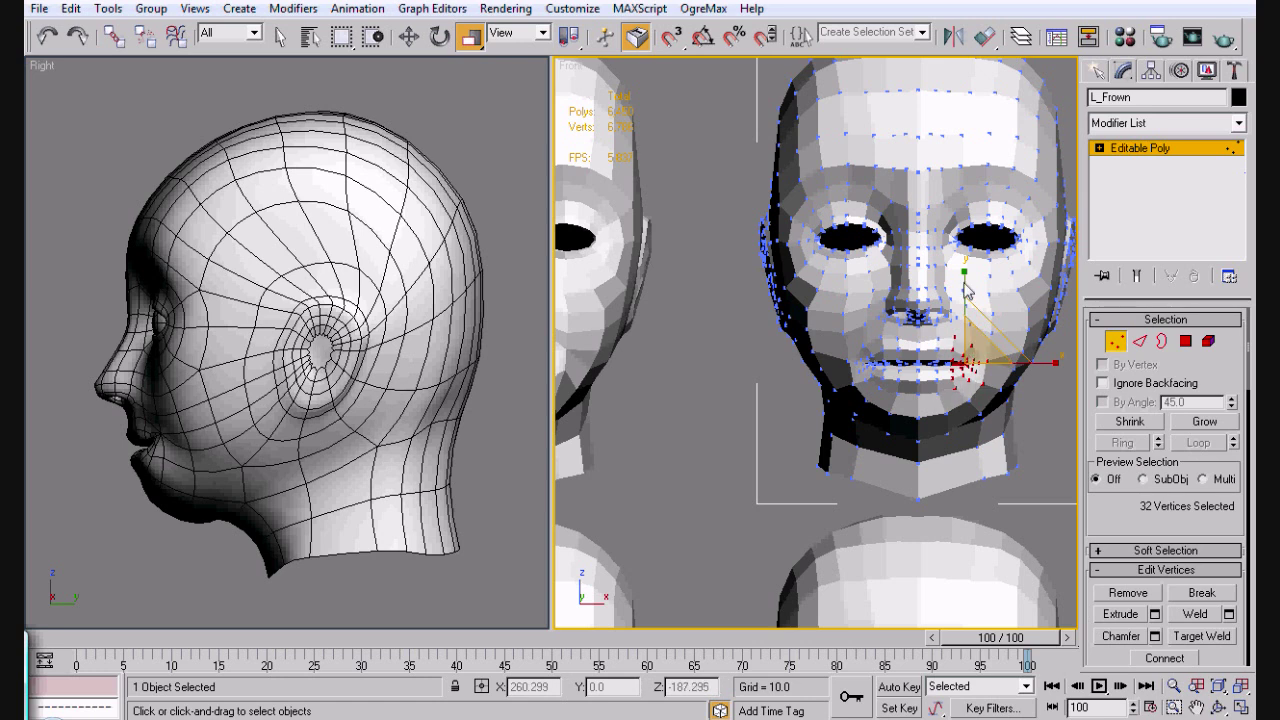
key(e)
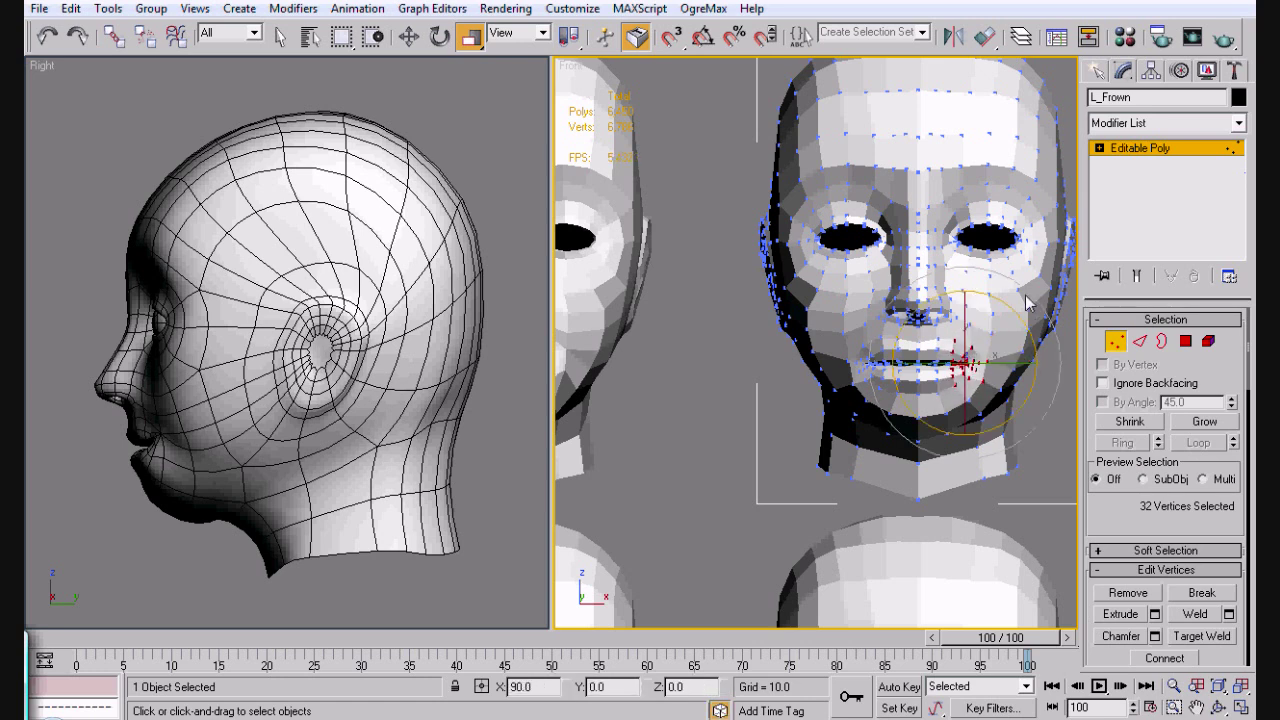
key(w)
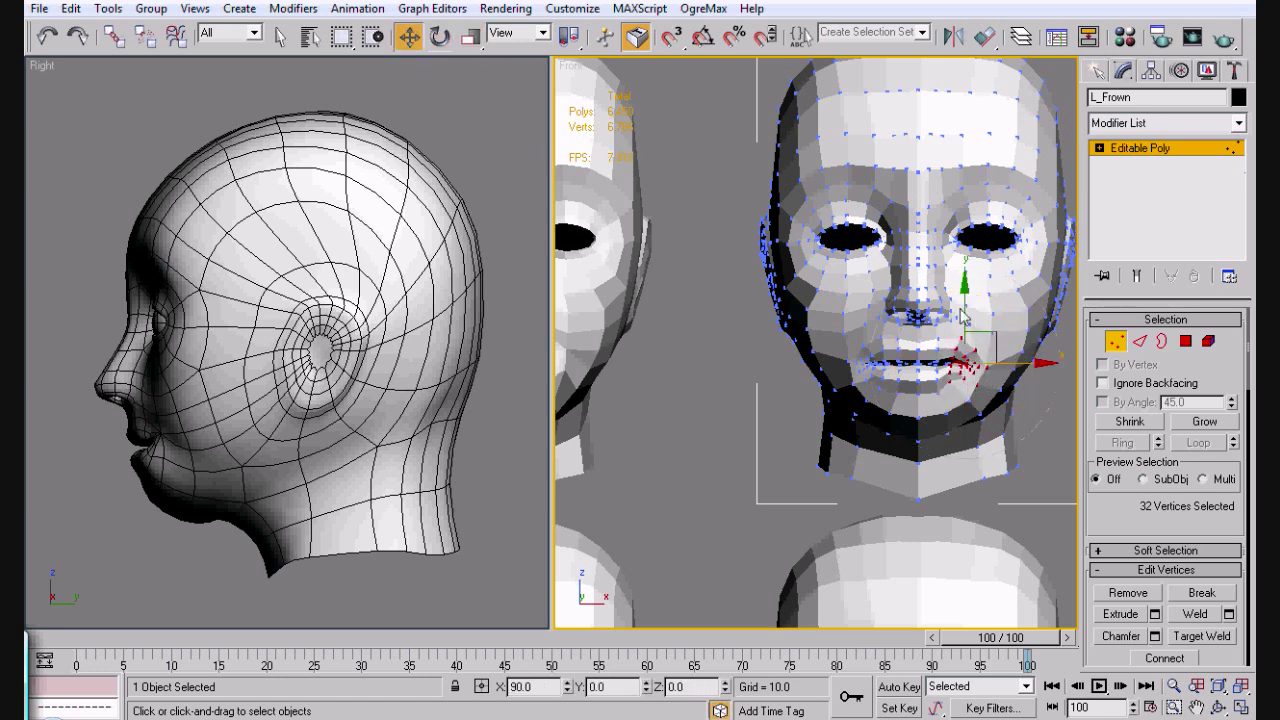
drag(965, 319, 966, 327)
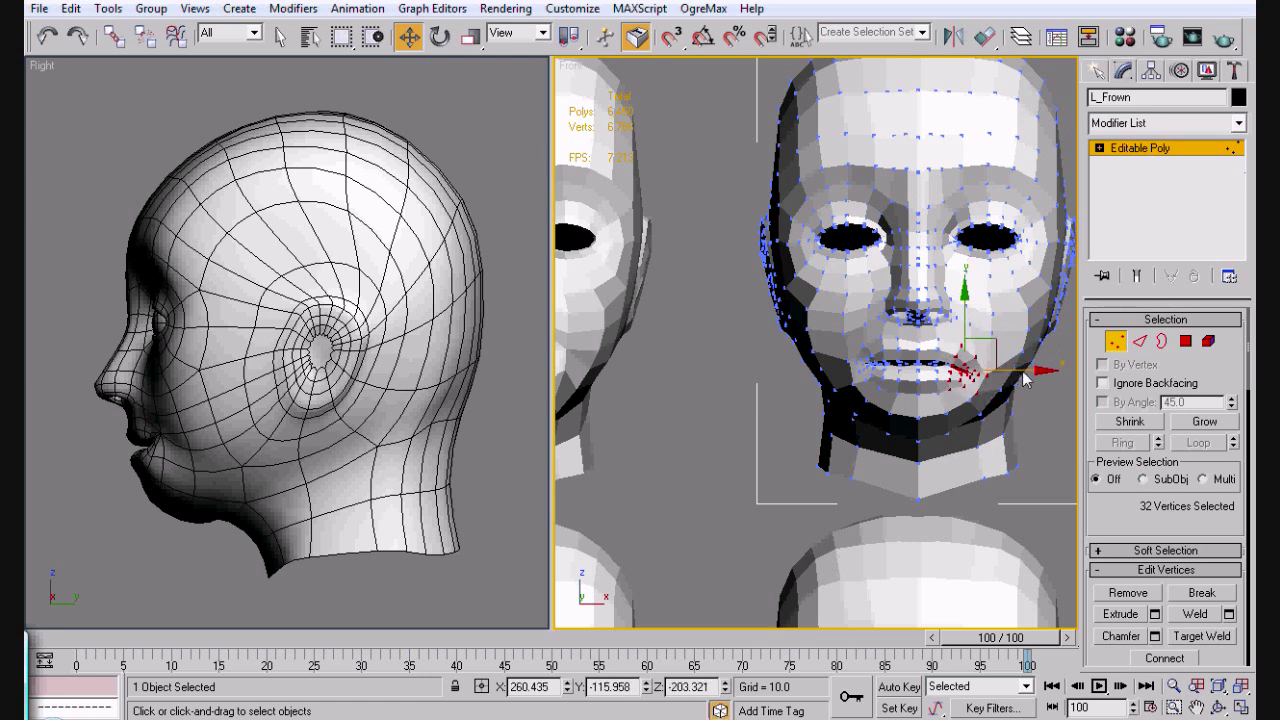
drag(1023, 372, 1030, 373)
click(1028, 422)
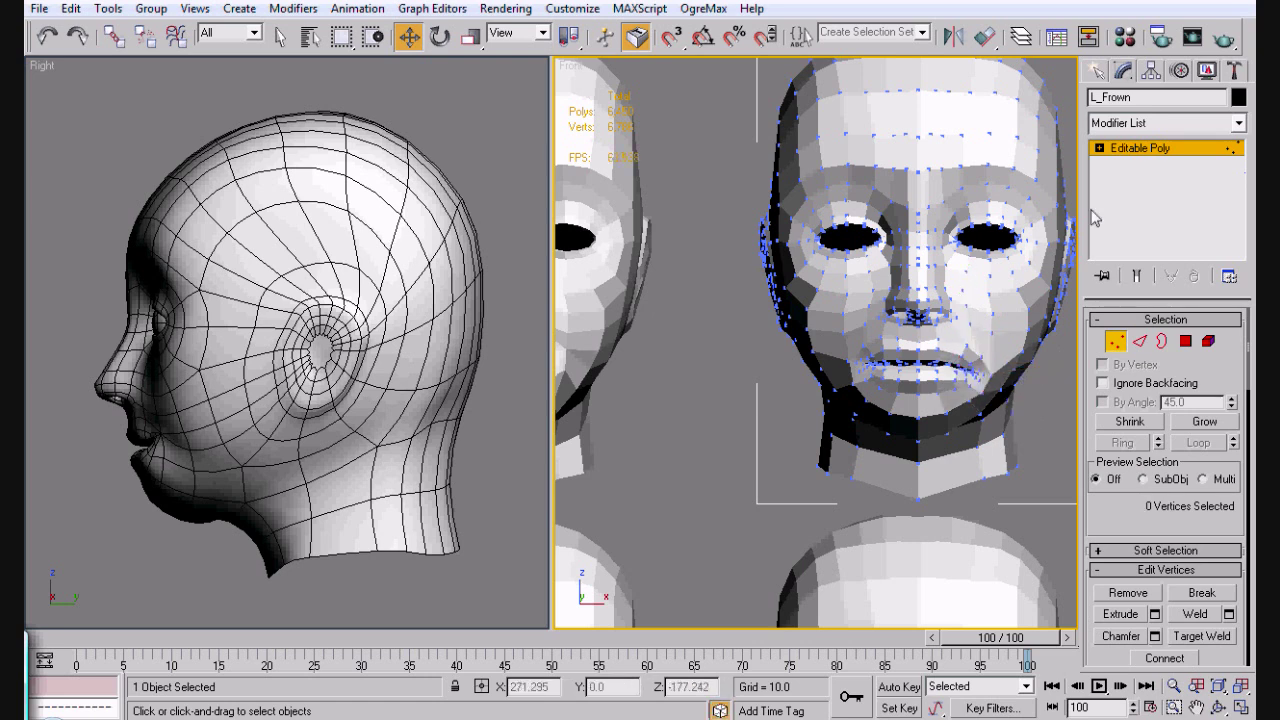
Nudge the cheek vertex beside L_Frown's lowered mouth corner, turn on edged faces, and leave vertex level.
click(982, 392)
drag(1000, 391, 1006, 392)
drag(988, 348, 988, 344)
click(1030, 350)
key(F4)
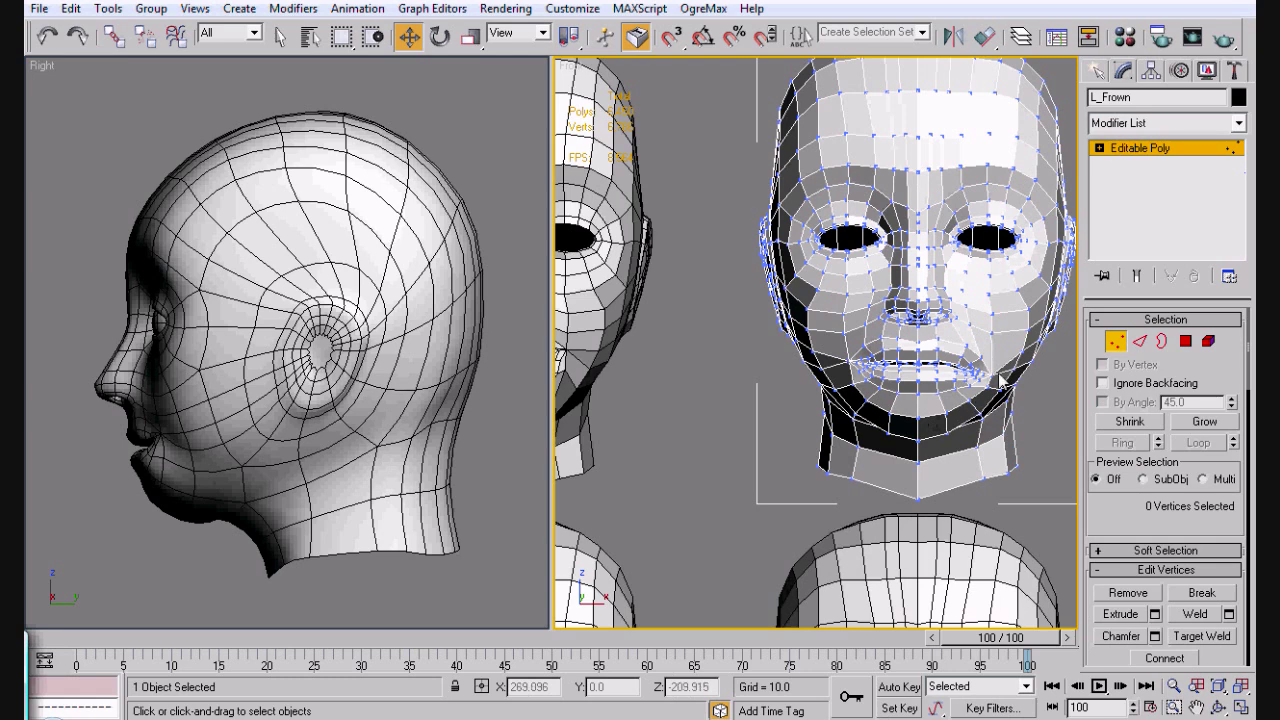
click(1180, 150)
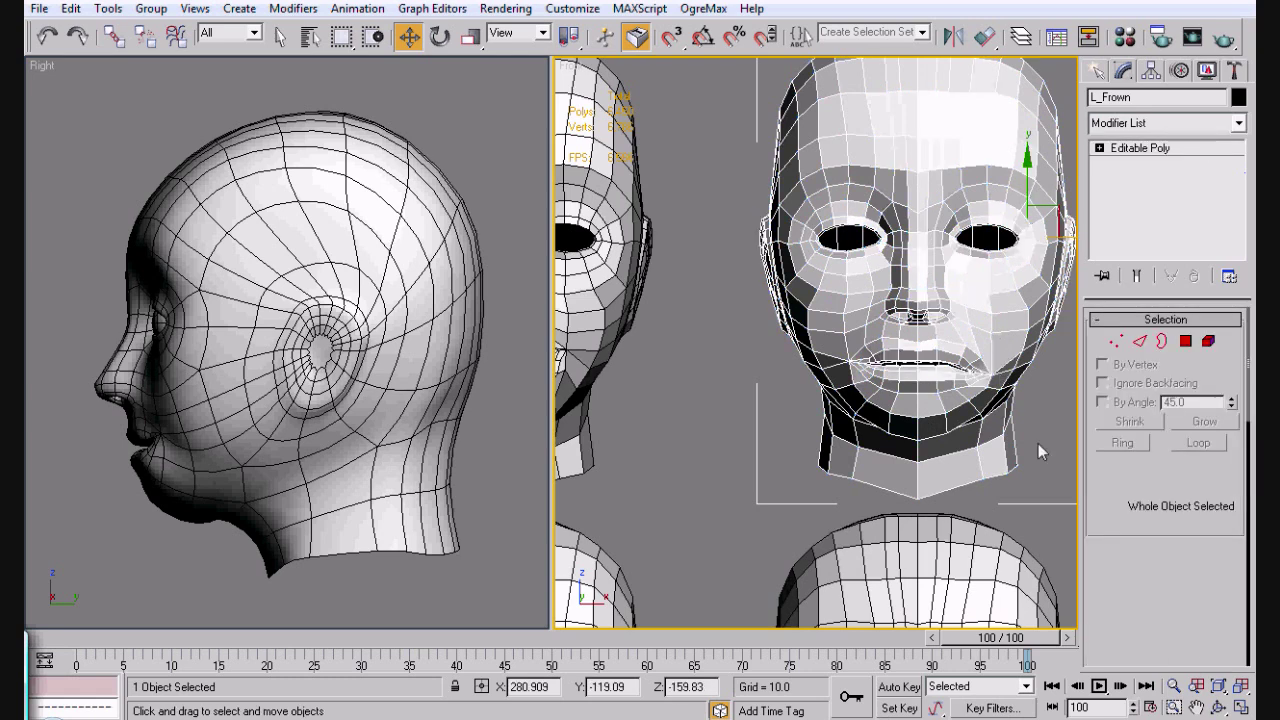
Turn off edged faces, raise the vertex below L_Frown's left mouth corner by about 1.3 units, and deselect the head.
key(F4)
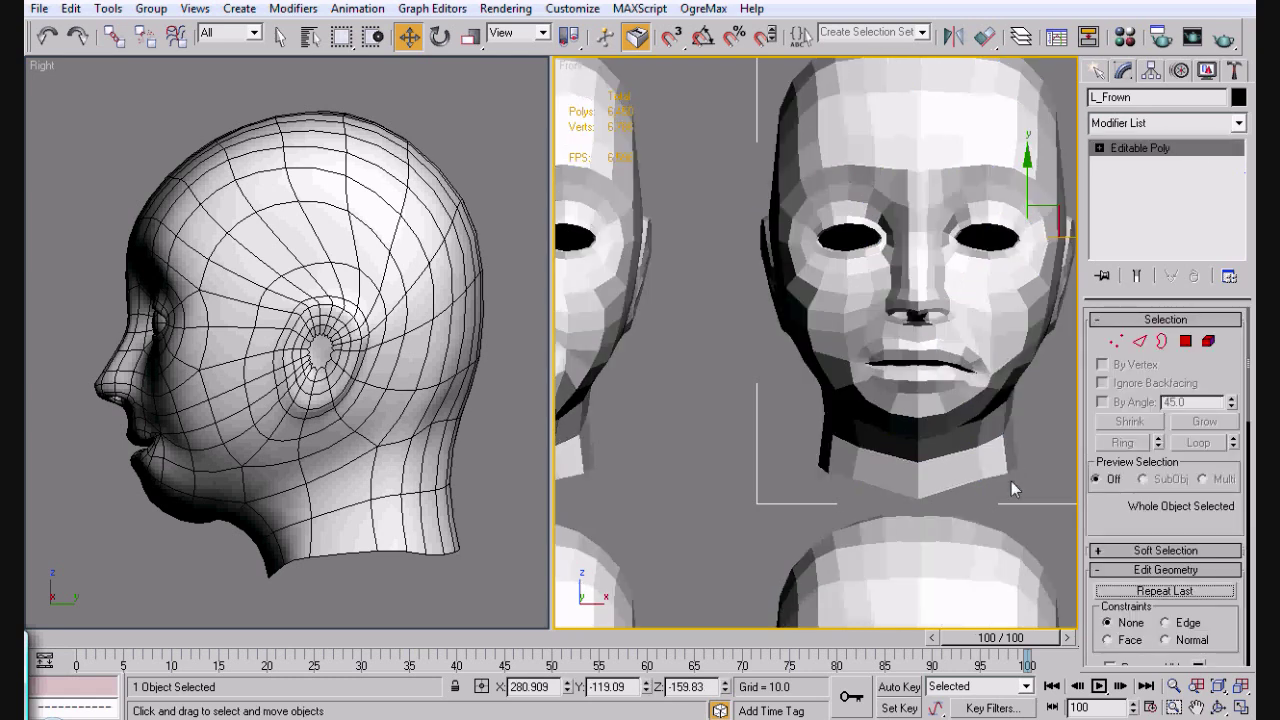
click(1012, 482)
click(986, 388)
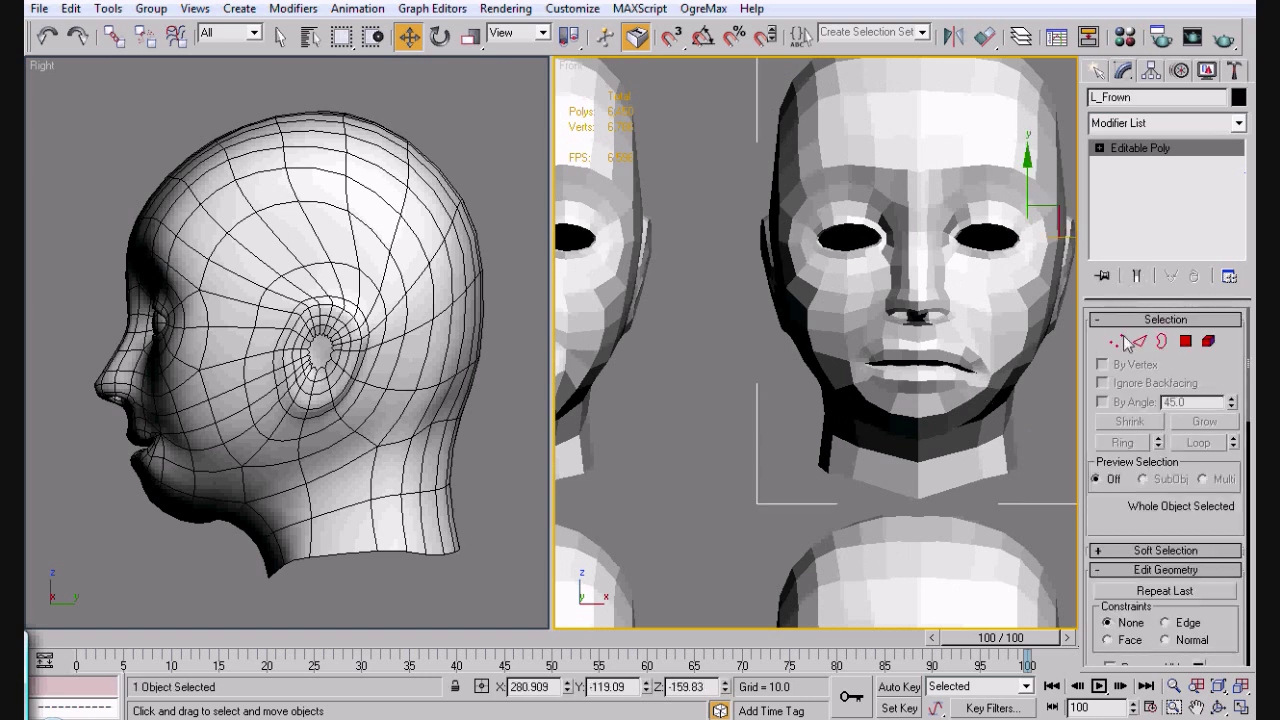
click(1116, 341)
click(970, 385)
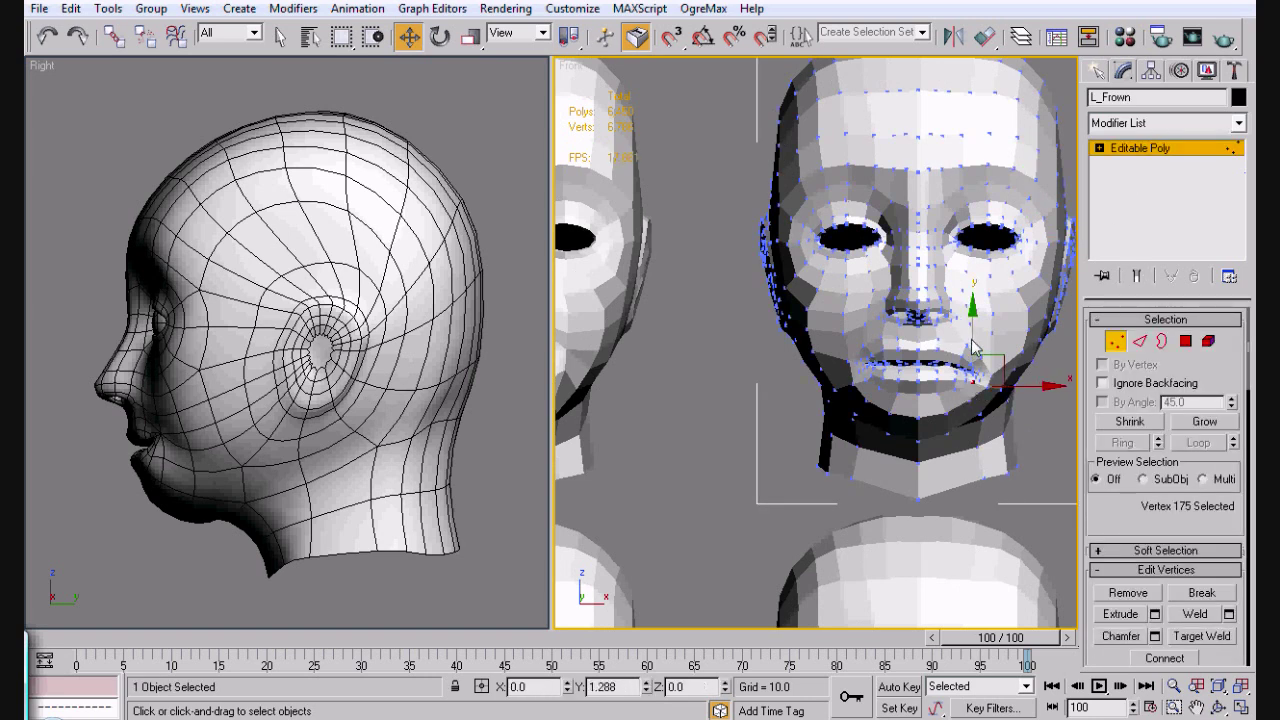
click(982, 398)
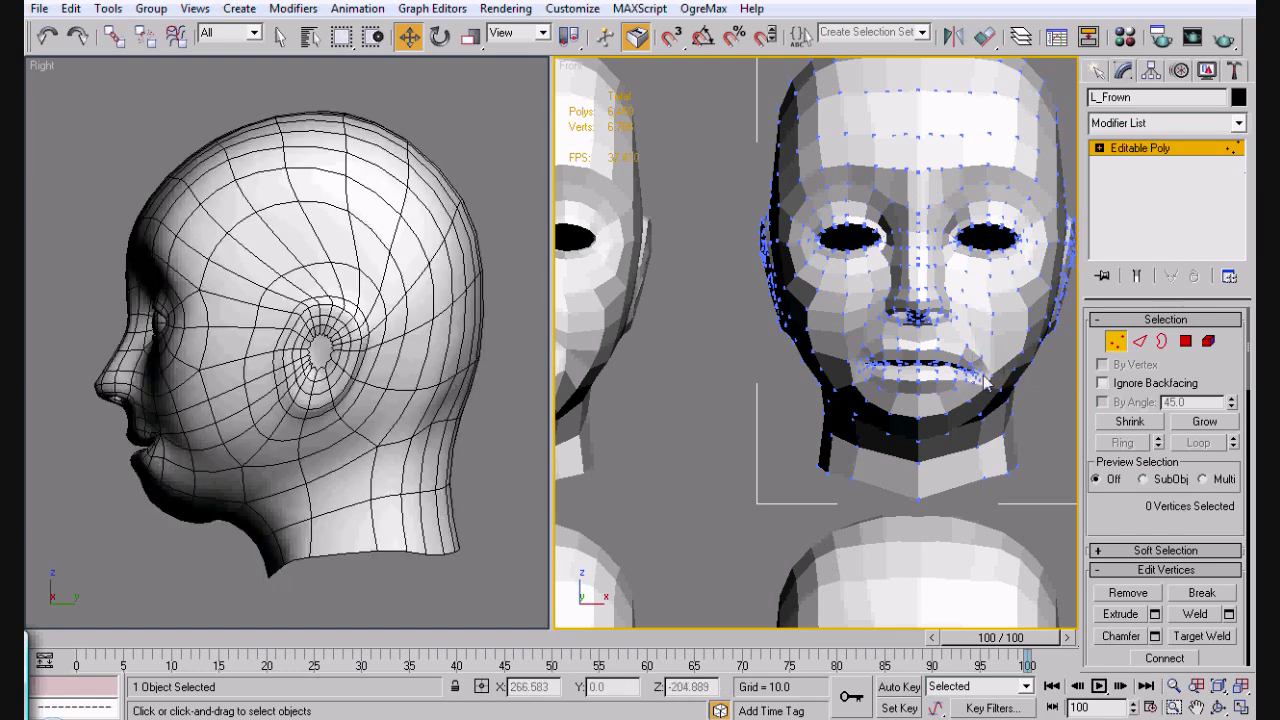
click(1155, 149)
click(1034, 489)
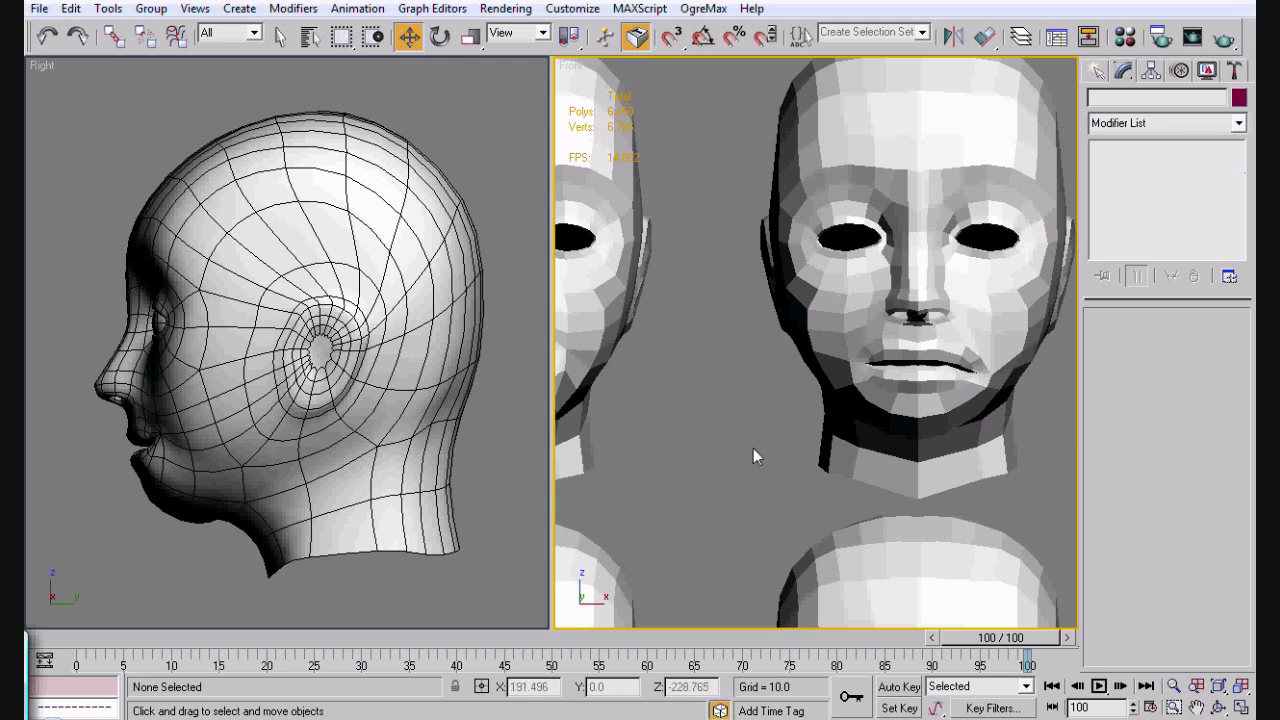
Select the main Head's Morpher modifier and load the L_Frown head into the third channel.
key(shift+ctrl+z)
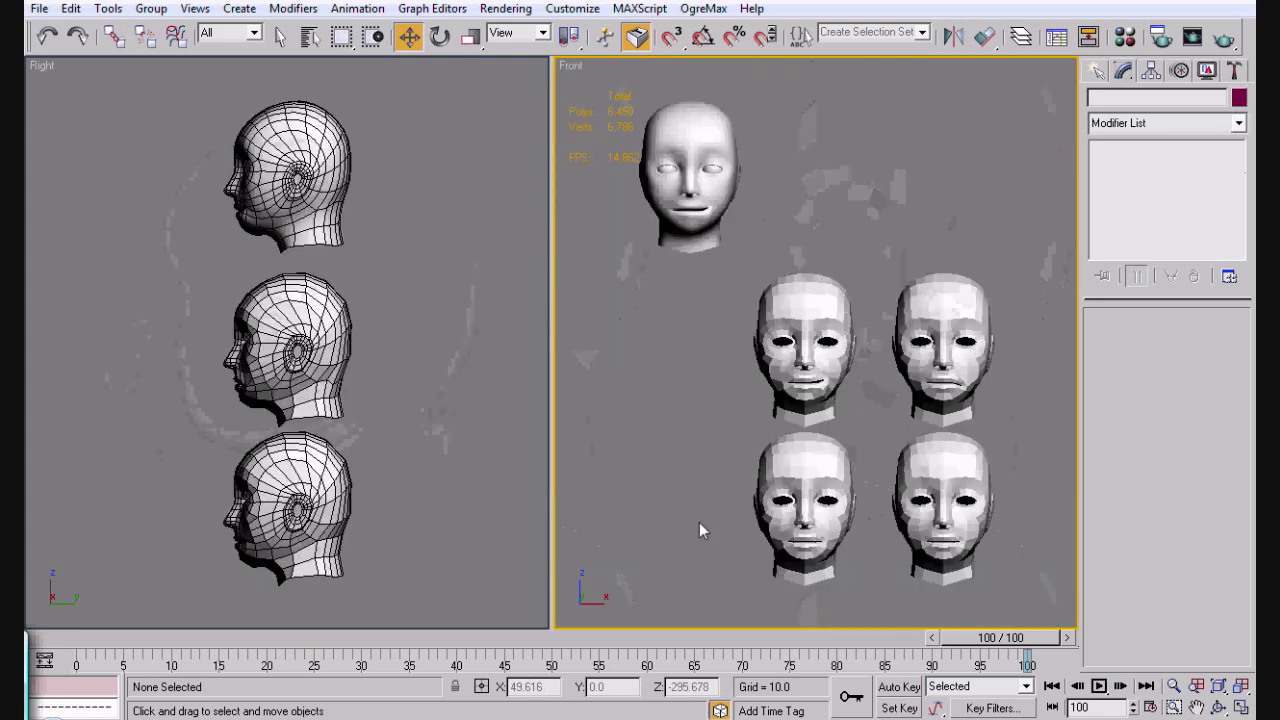
click(806, 488)
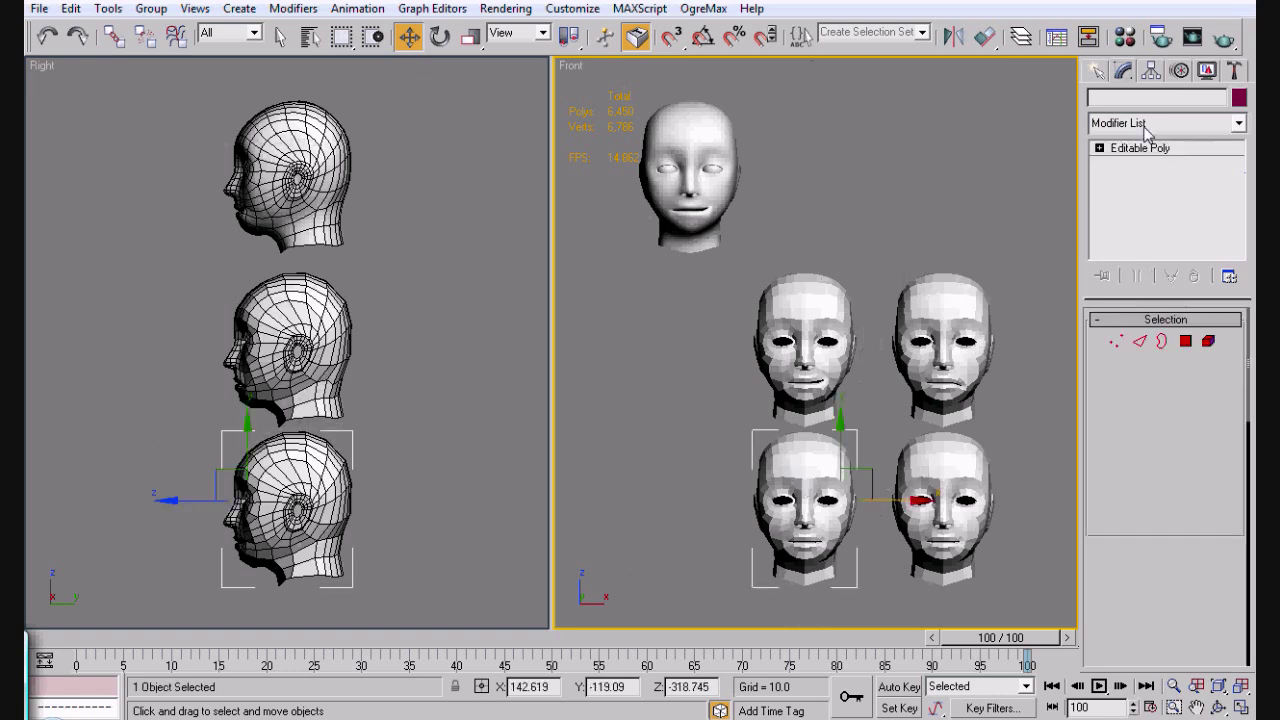
click(720, 115)
click(1148, 163)
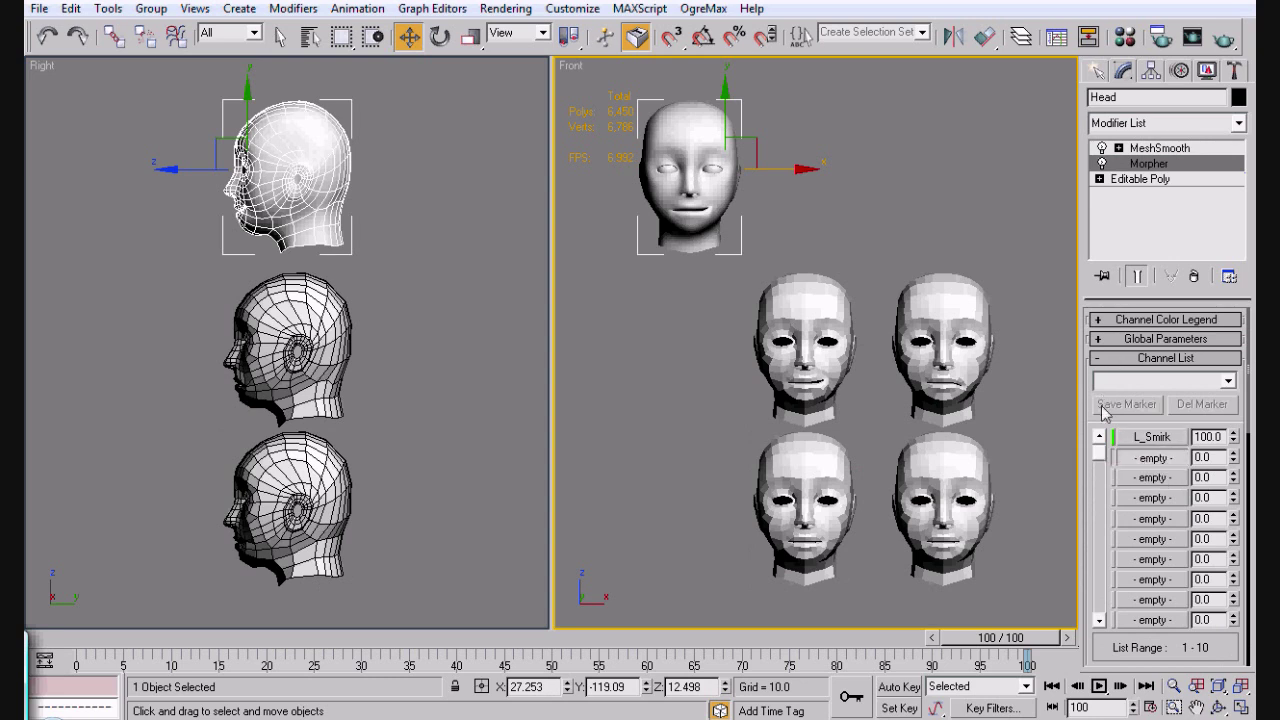
click(1132, 478)
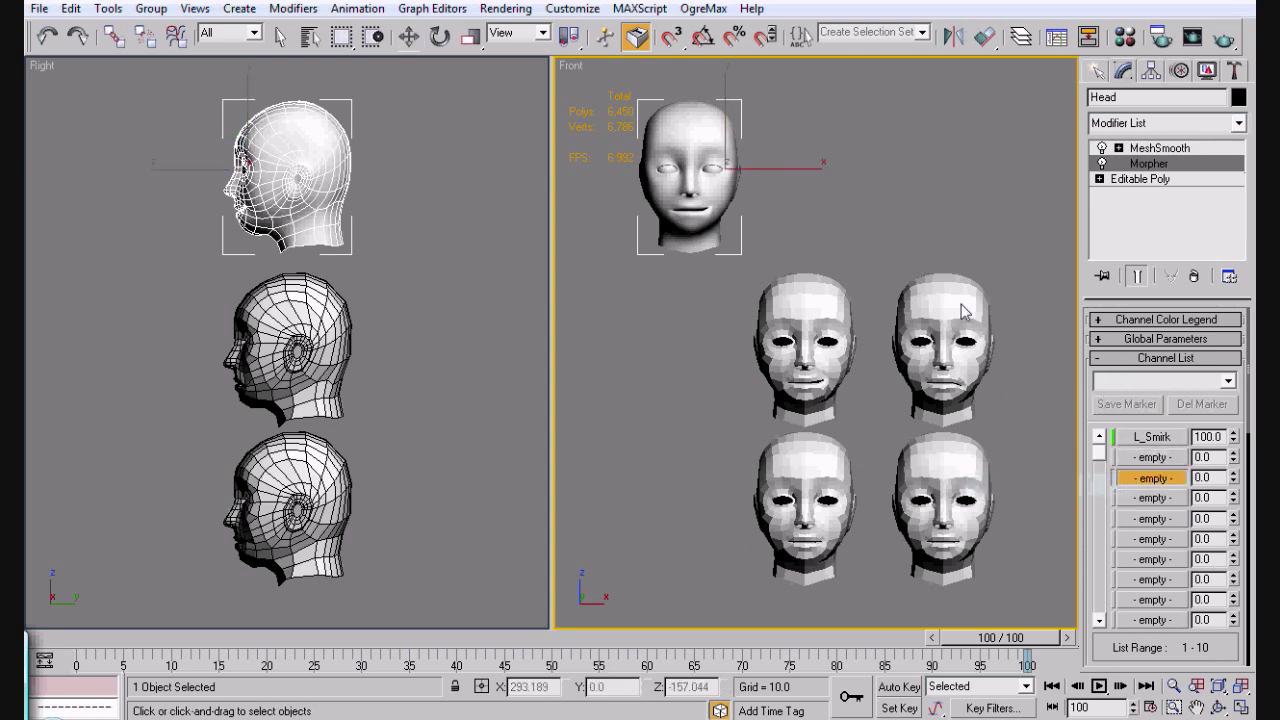
click(975, 342)
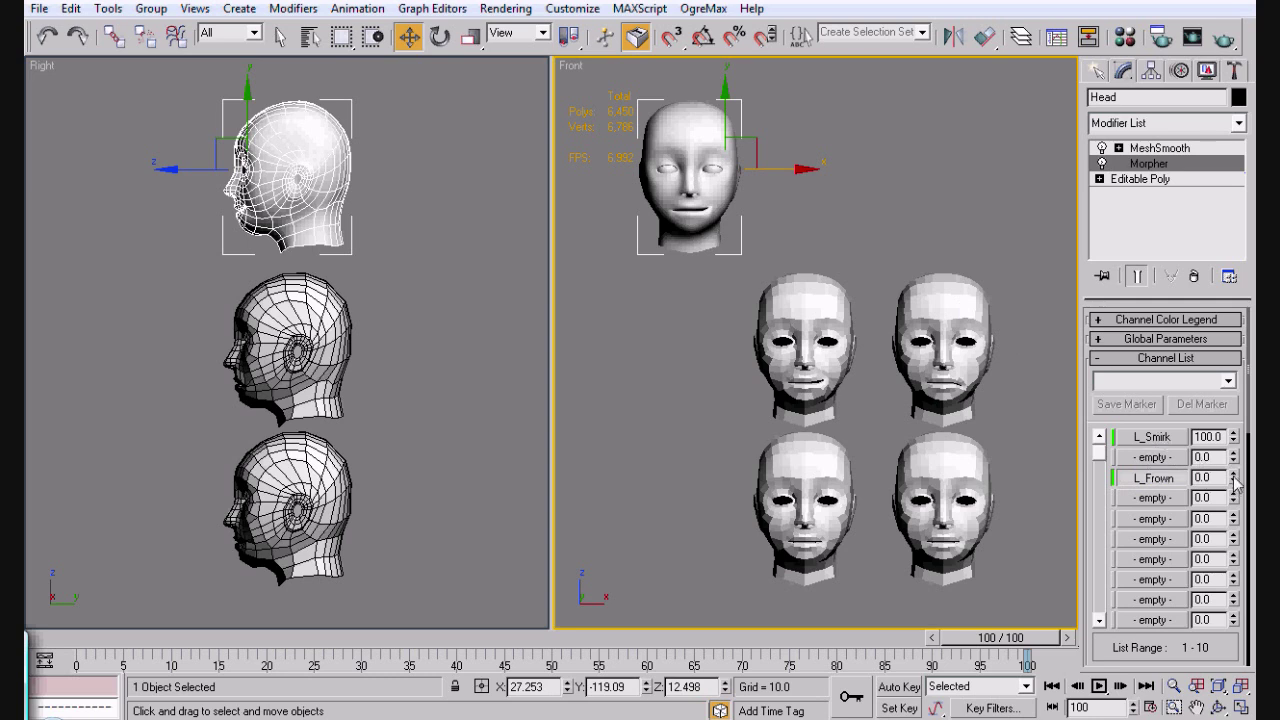
Test the L_Smirk and L_Frown channels at 0 and 100, separately and together.
drag(1231, 504, 1229, 592)
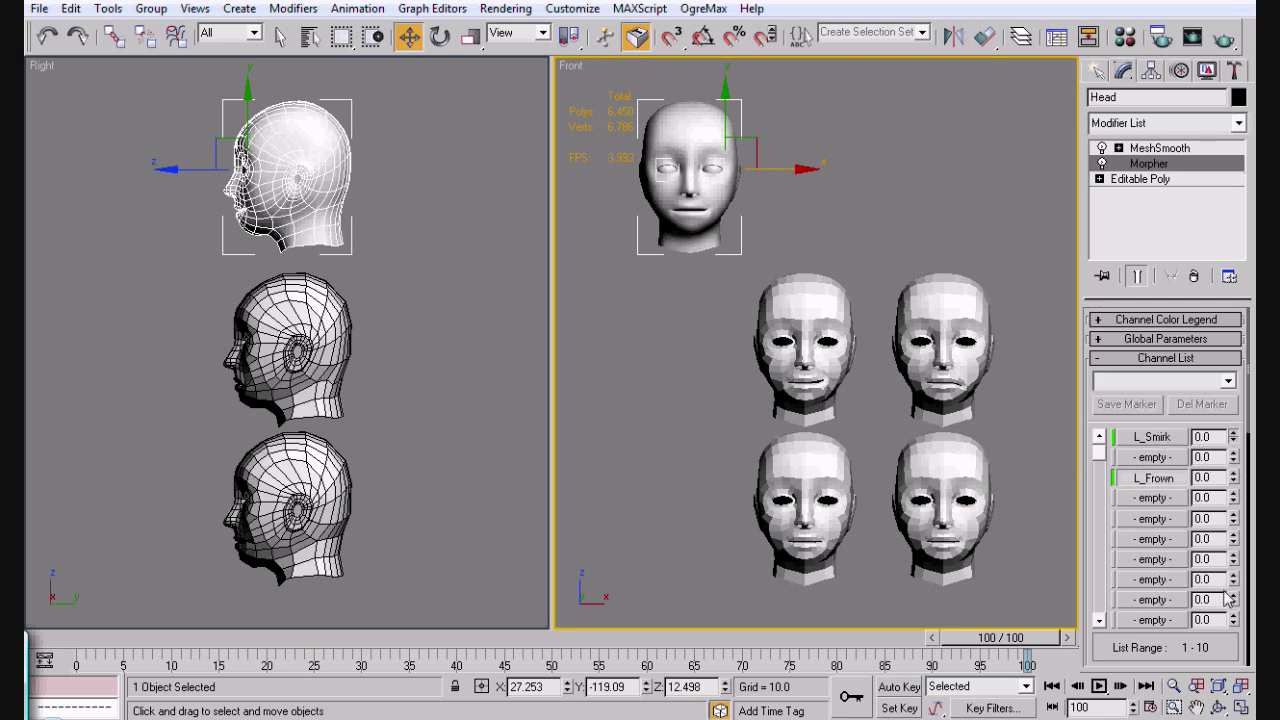
drag(1238, 480, 1240, 428)
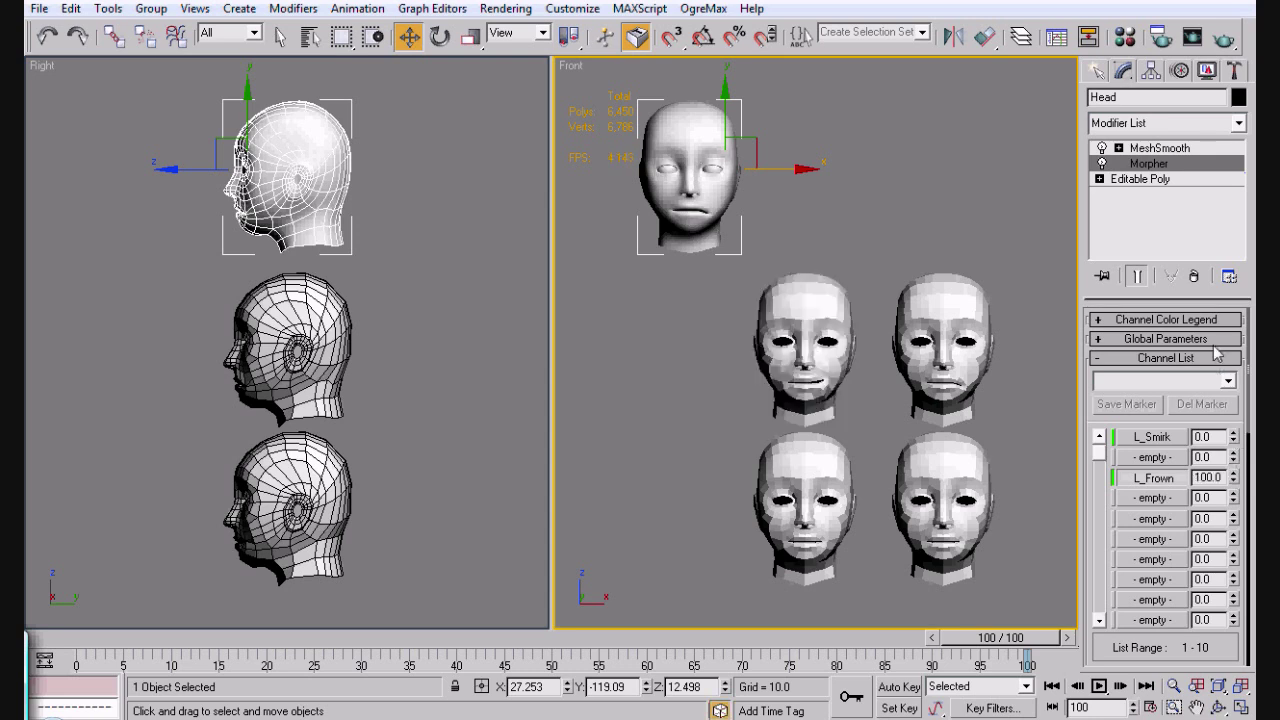
drag(1235, 445, 1234, 345)
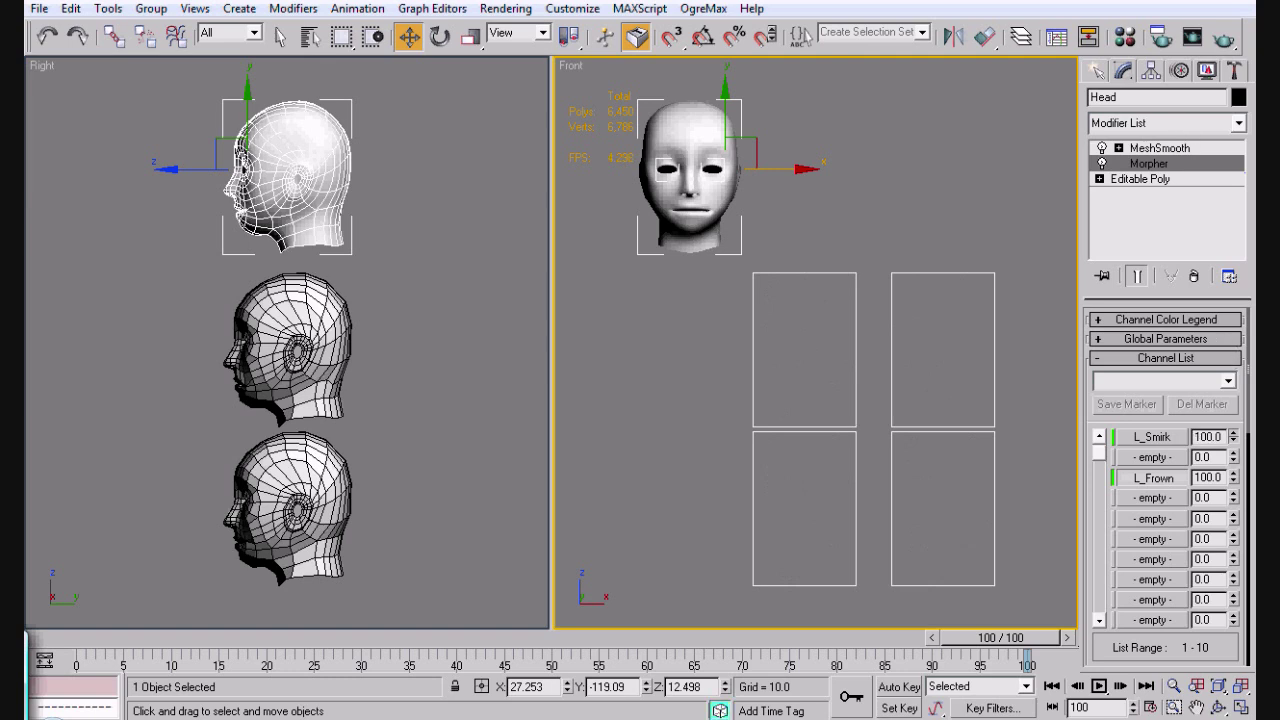
drag(1120, 257, 1161, 452)
Test different L_Frown amounts against L_Smirk at 100 with the Head framed, and deselect the head.
right_click(1233, 477)
mouse_move(1234, 475)
mouse_down()
mouse_move(1225, 272)
mouse_move(1180, 109)
mouse_up()
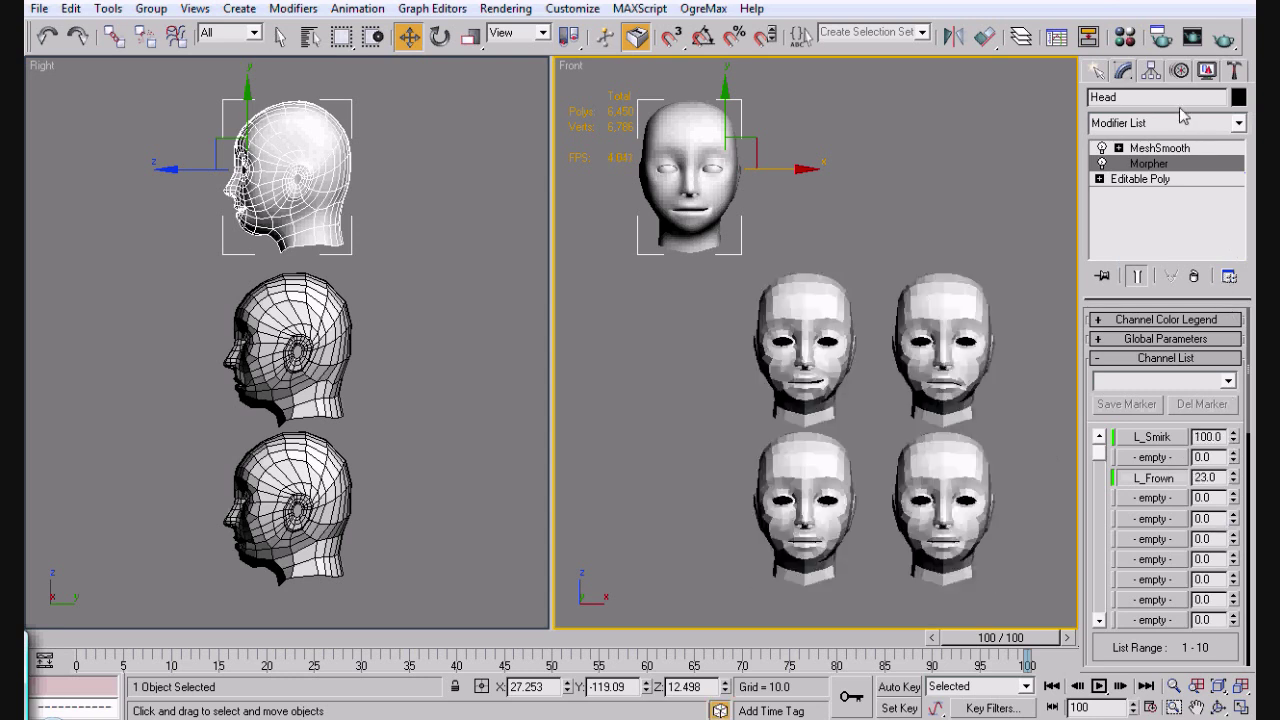
key(z)
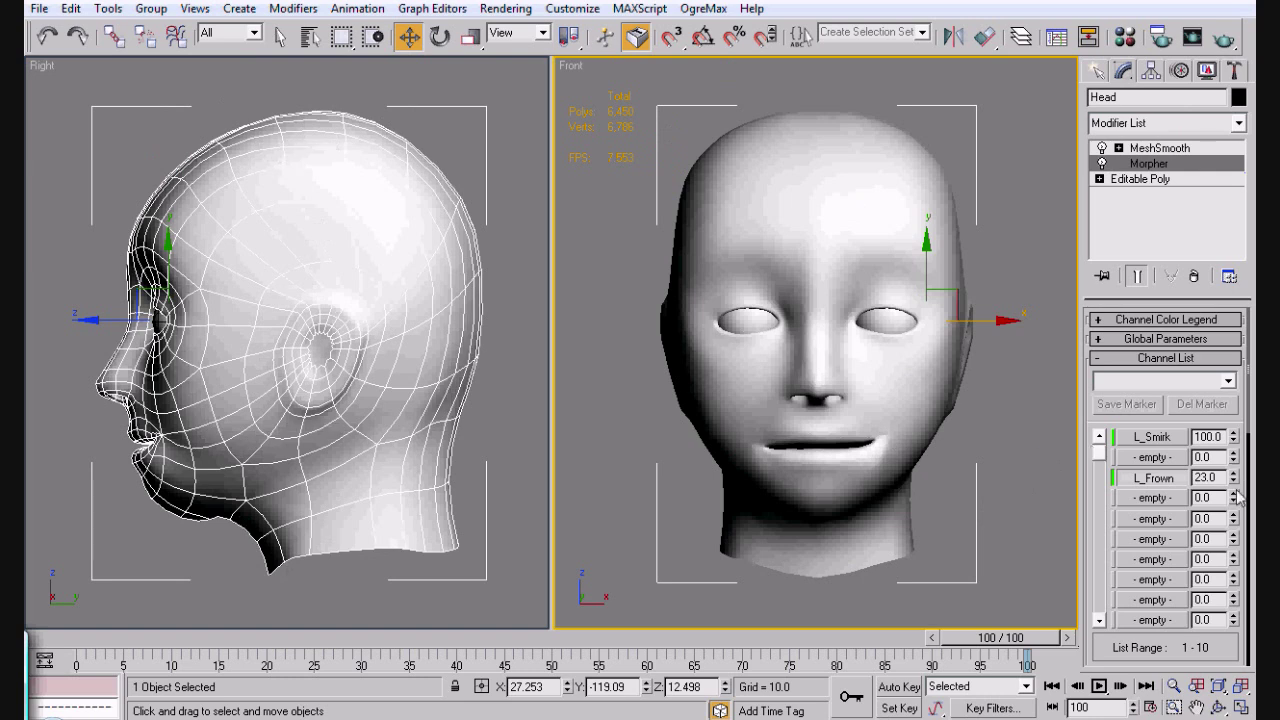
right_click(1236, 482)
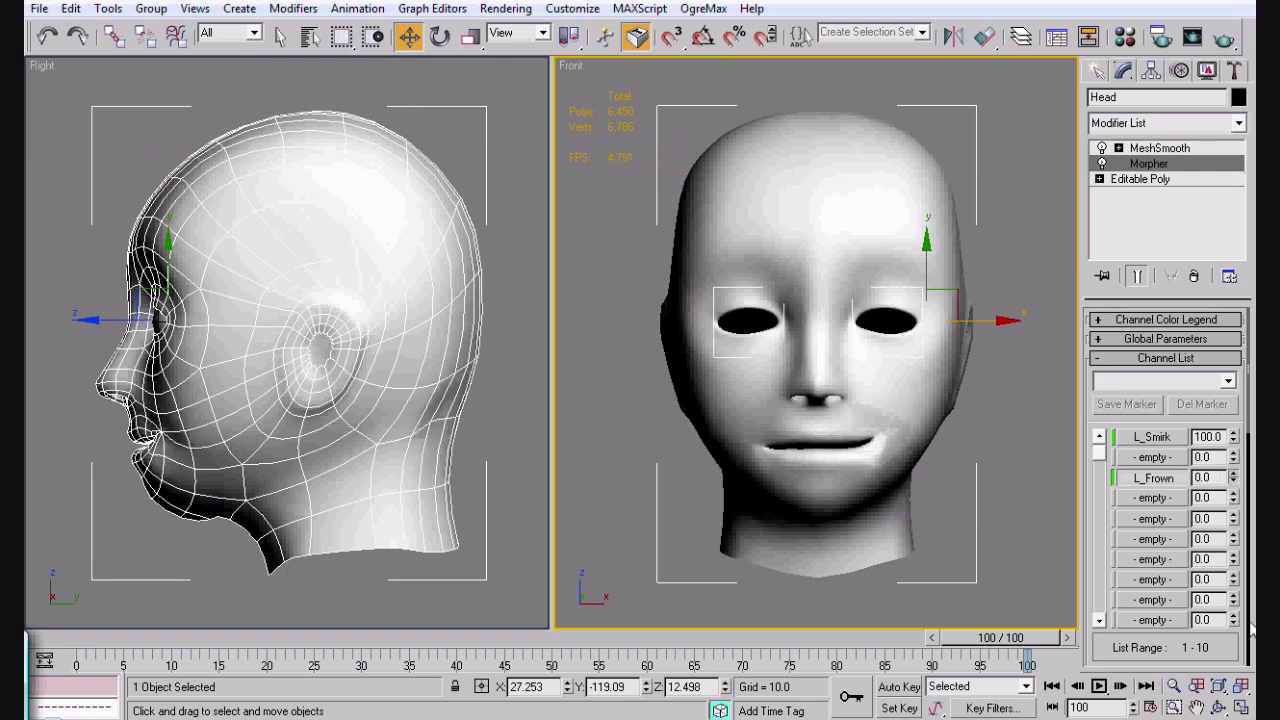
drag(1234, 478, 1246, 450)
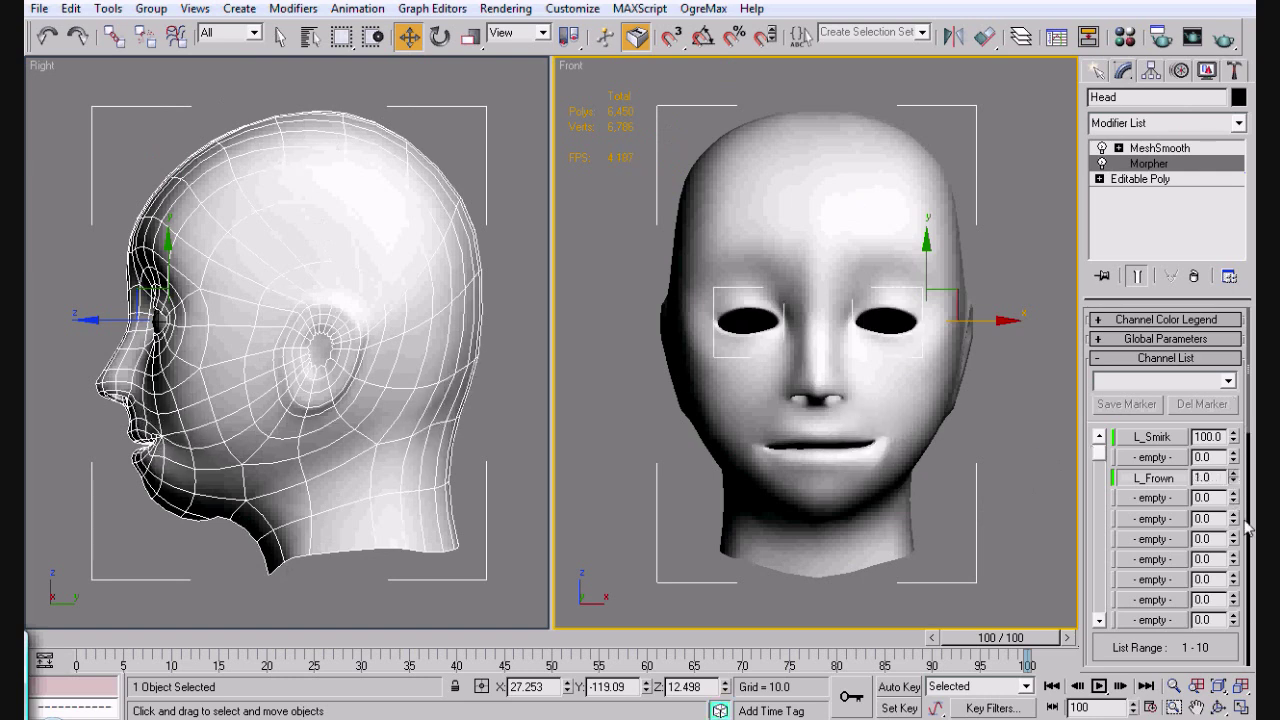
drag(1246, 522, 1246, 493)
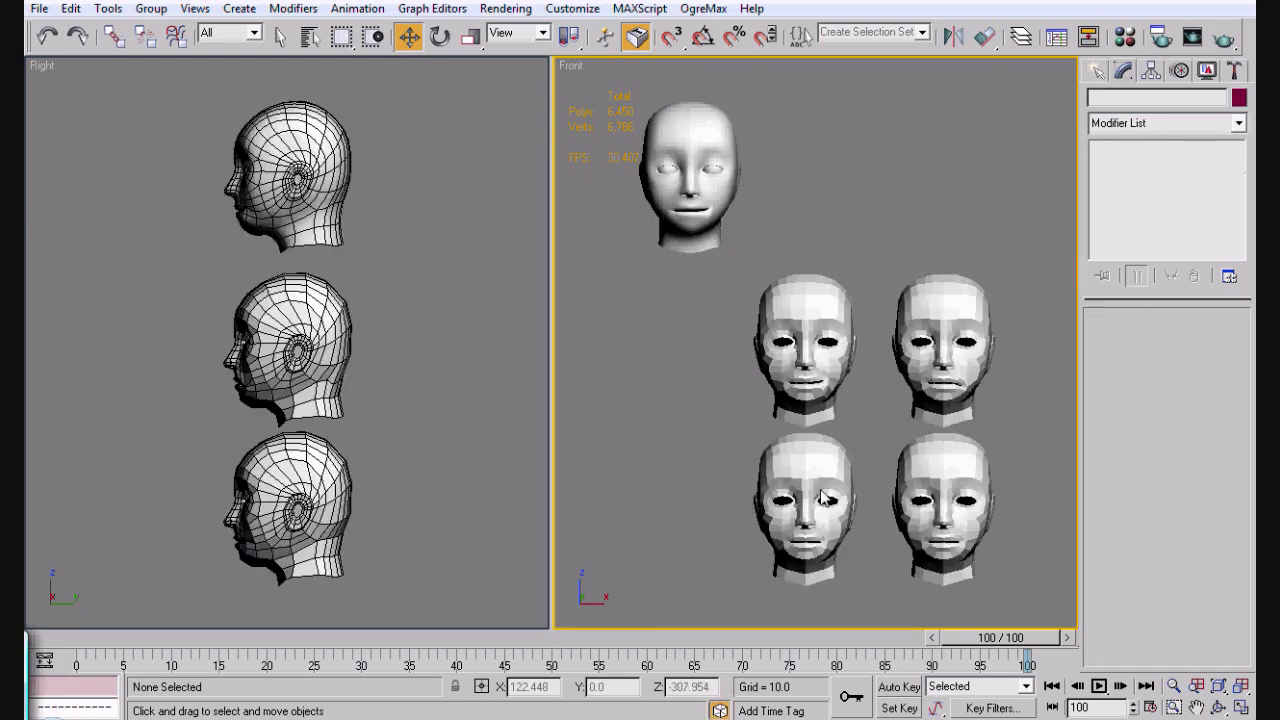
Select the R_Smirk head and compare its neutral mouth with the main Head's left smirk.
click(826, 498)
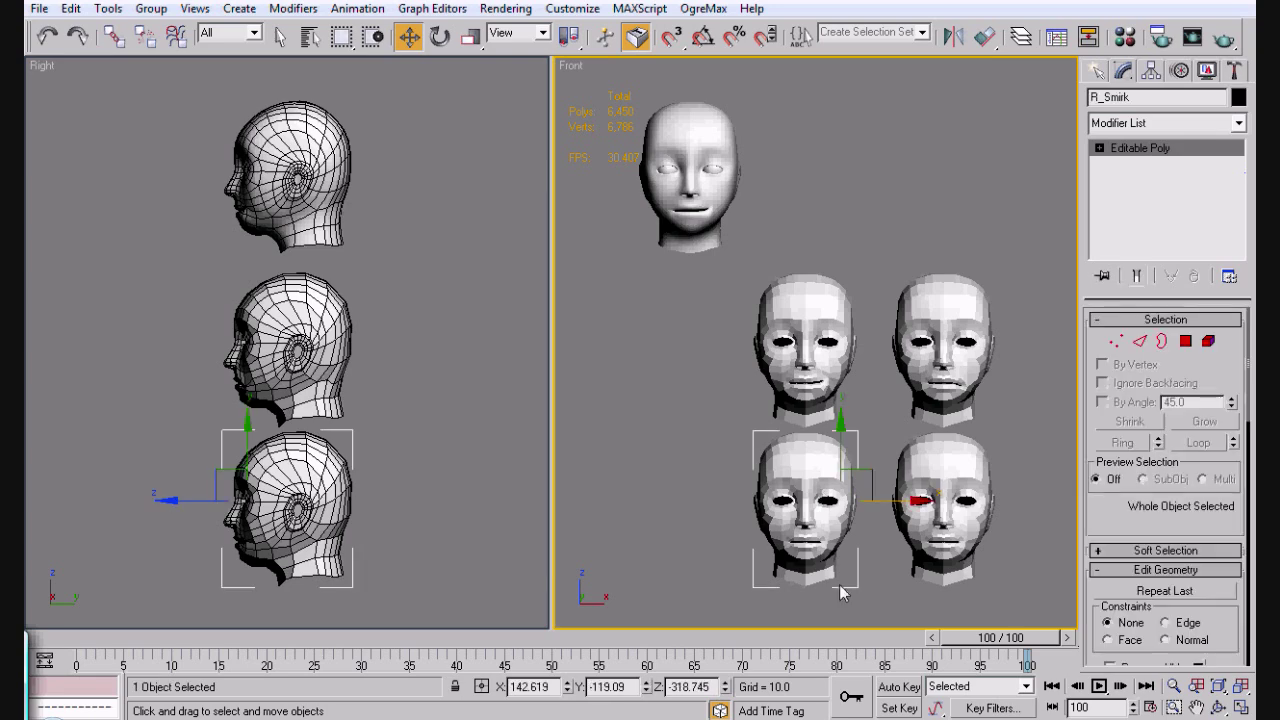
click(1116, 342)
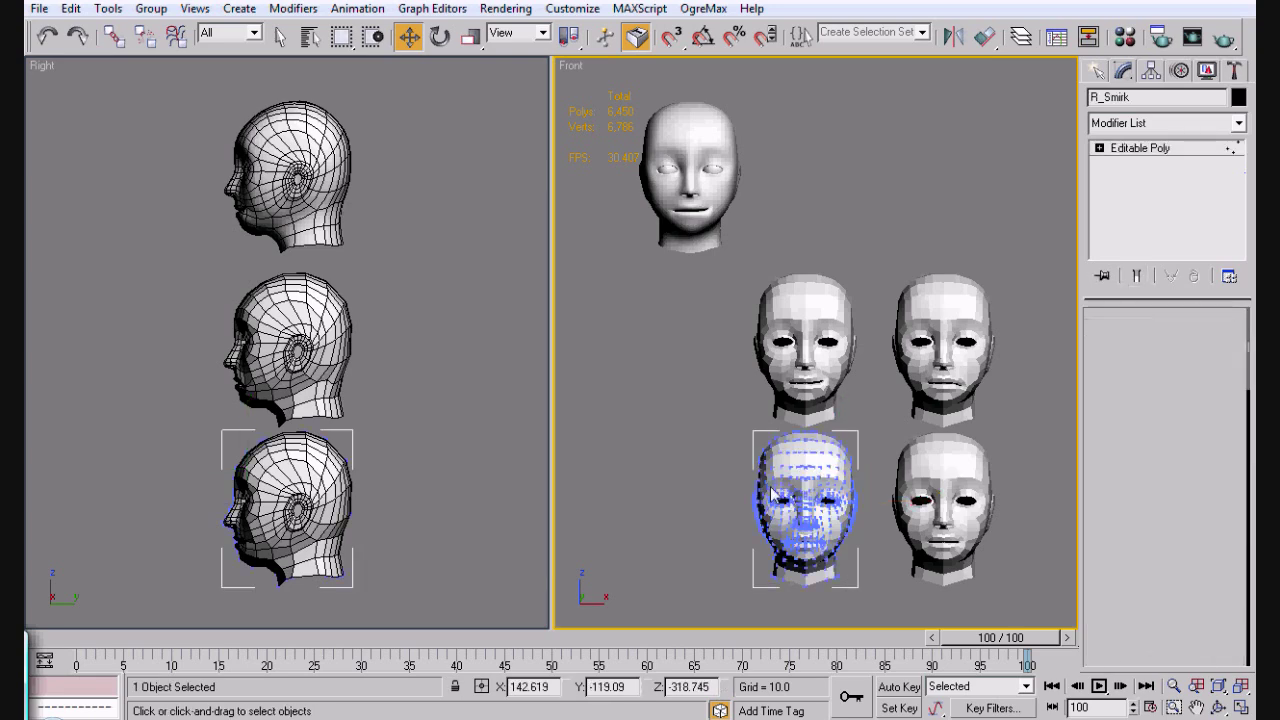
key(z)
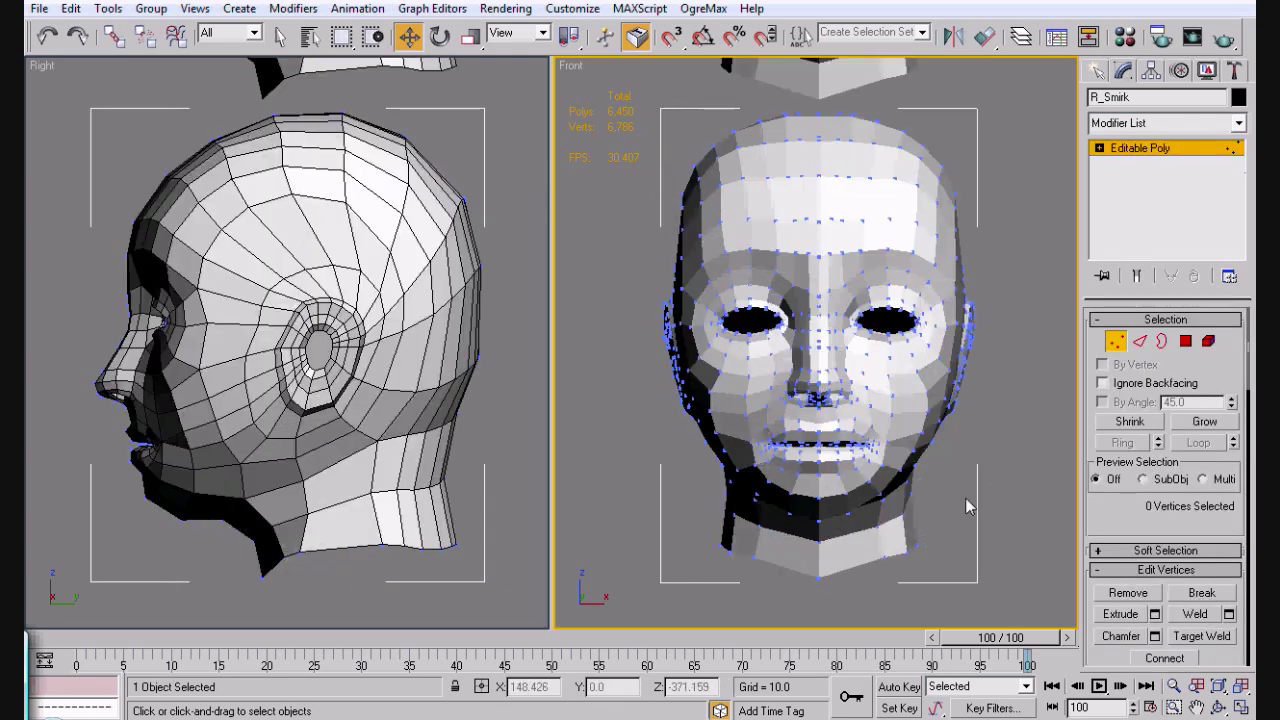
key(z)
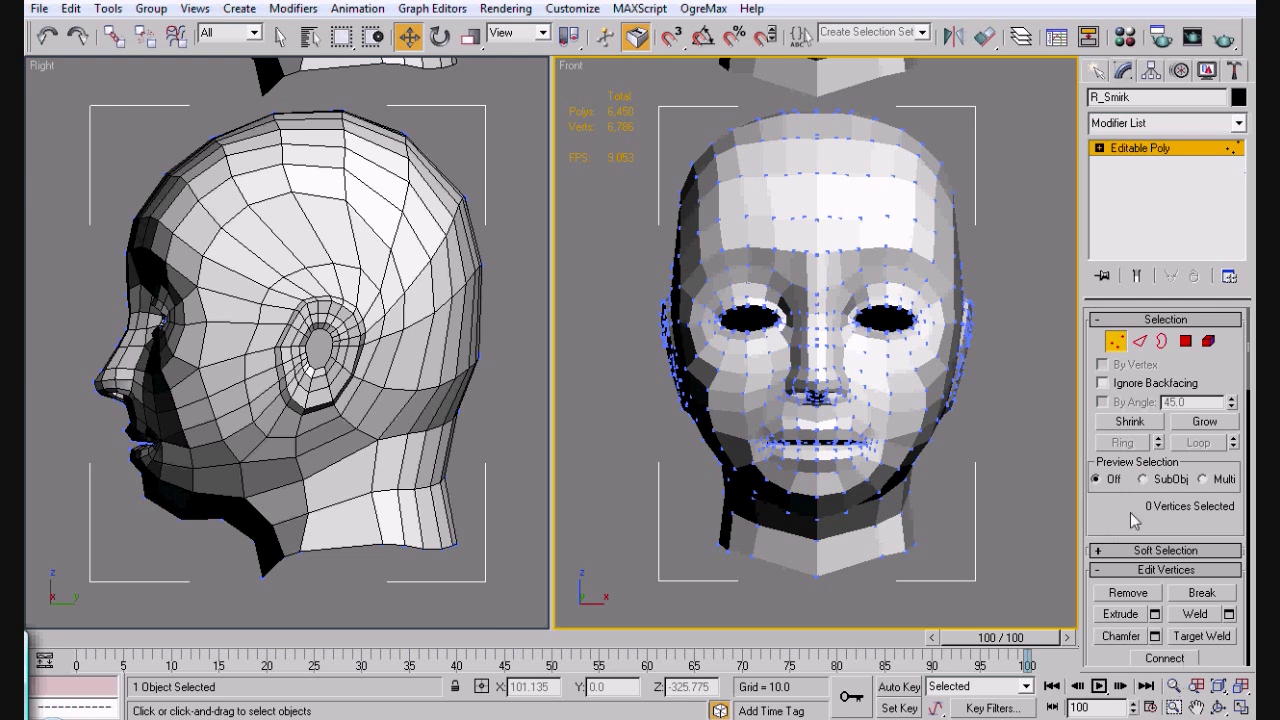
key(1)
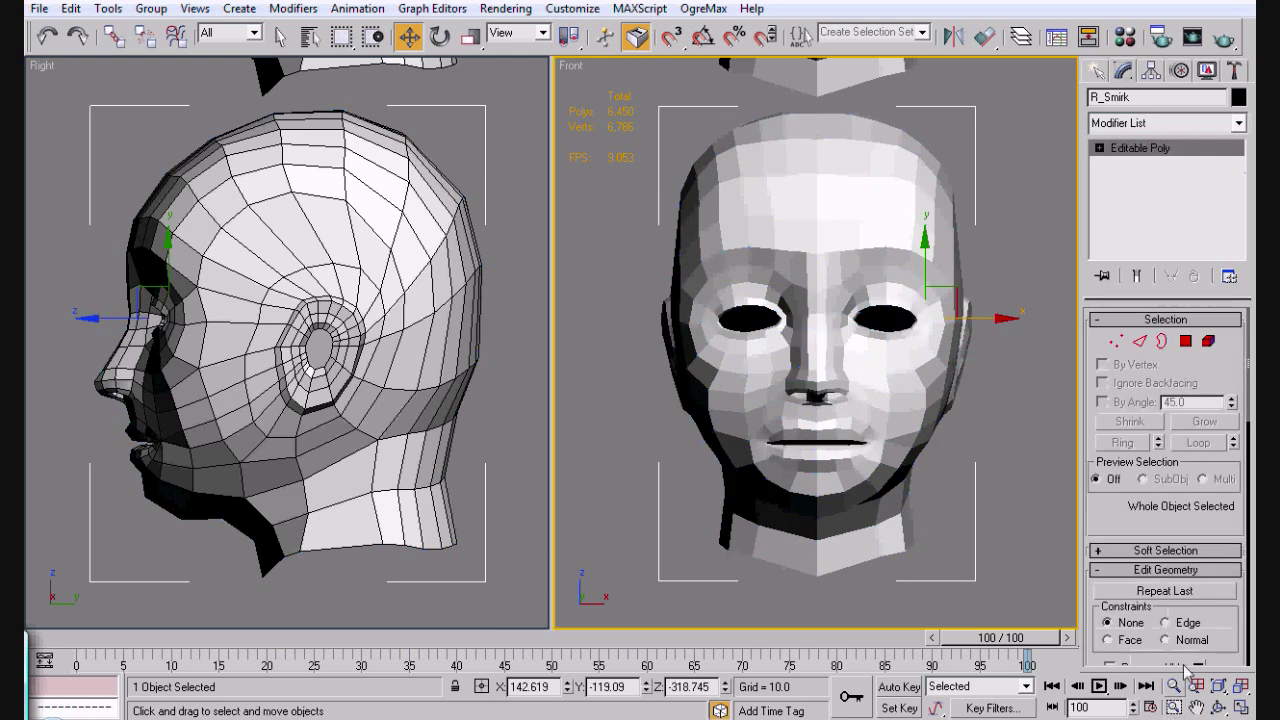
click(1196, 706)
drag(877, 285, 1010, 560)
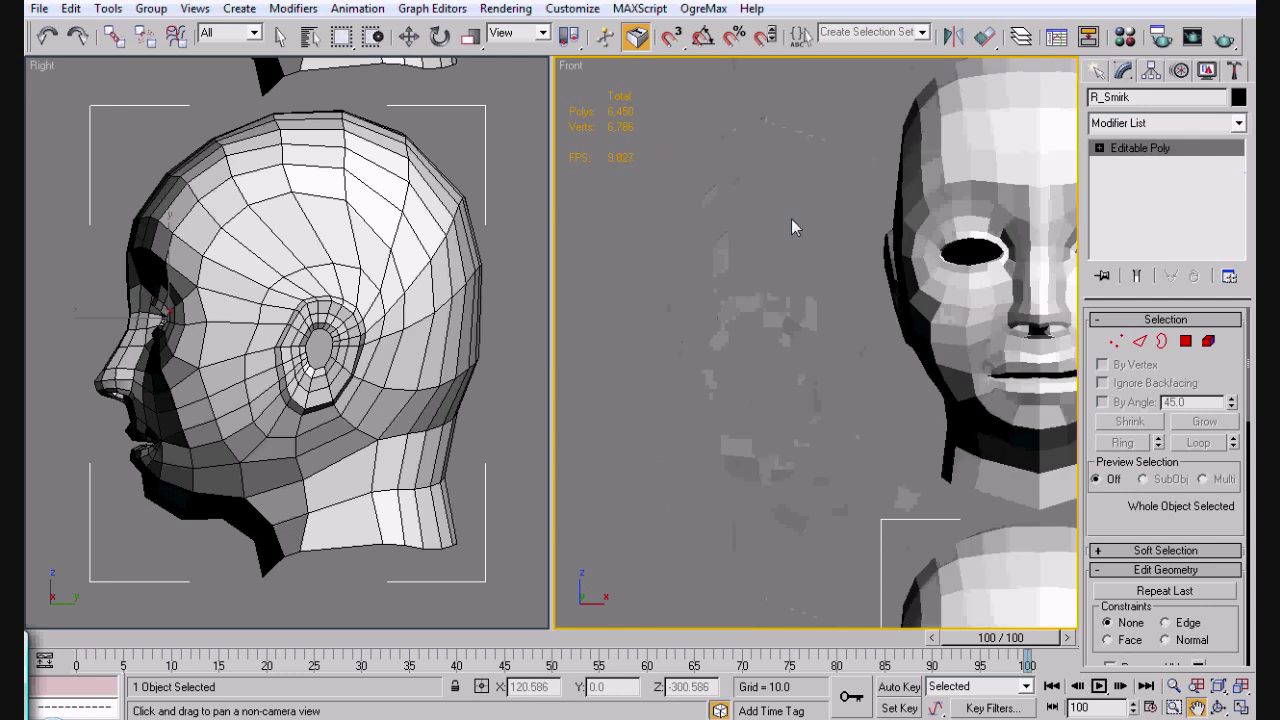
mouse_move(791, 218)
mouse_down()
mouse_move(848, 238)
mouse_move(855, 396)
mouse_move(811, 376)
mouse_up()
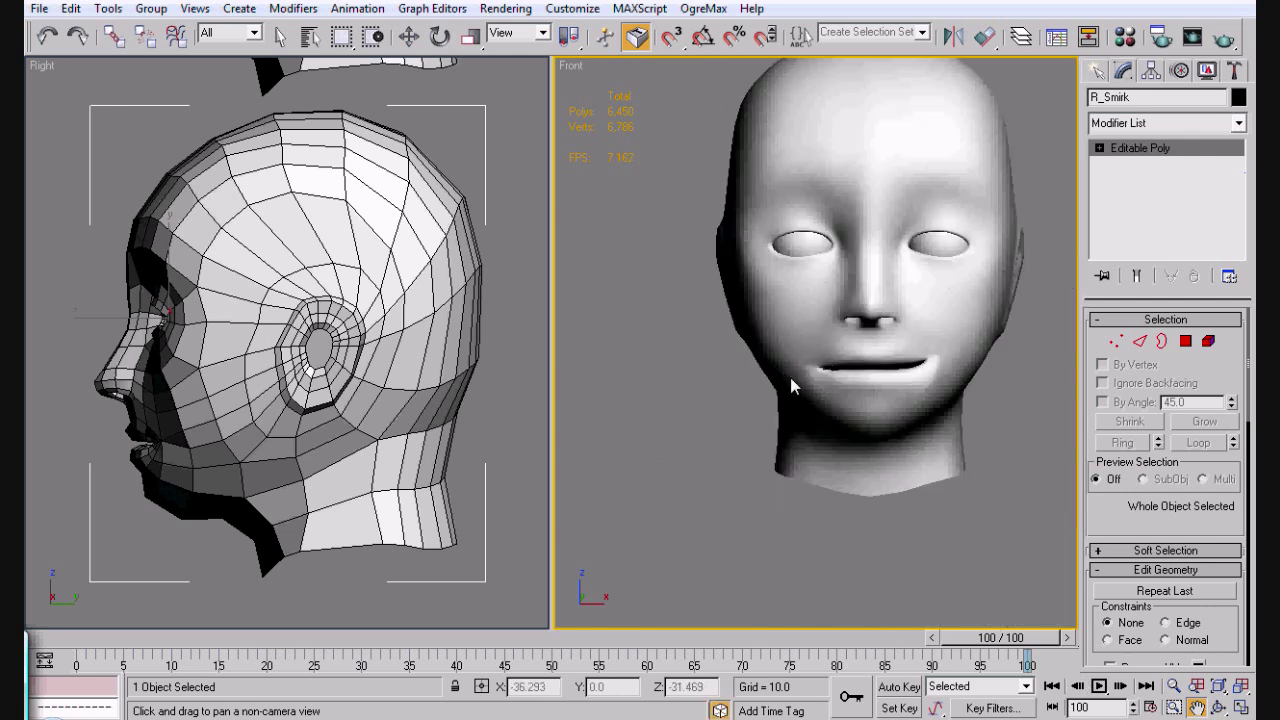
mouse_move(624, 302)
mouse_down()
mouse_move(821, 381)
mouse_move(774, 434)
mouse_move(740, 225)
mouse_move(764, 92)
mouse_move(782, 338)
mouse_up()
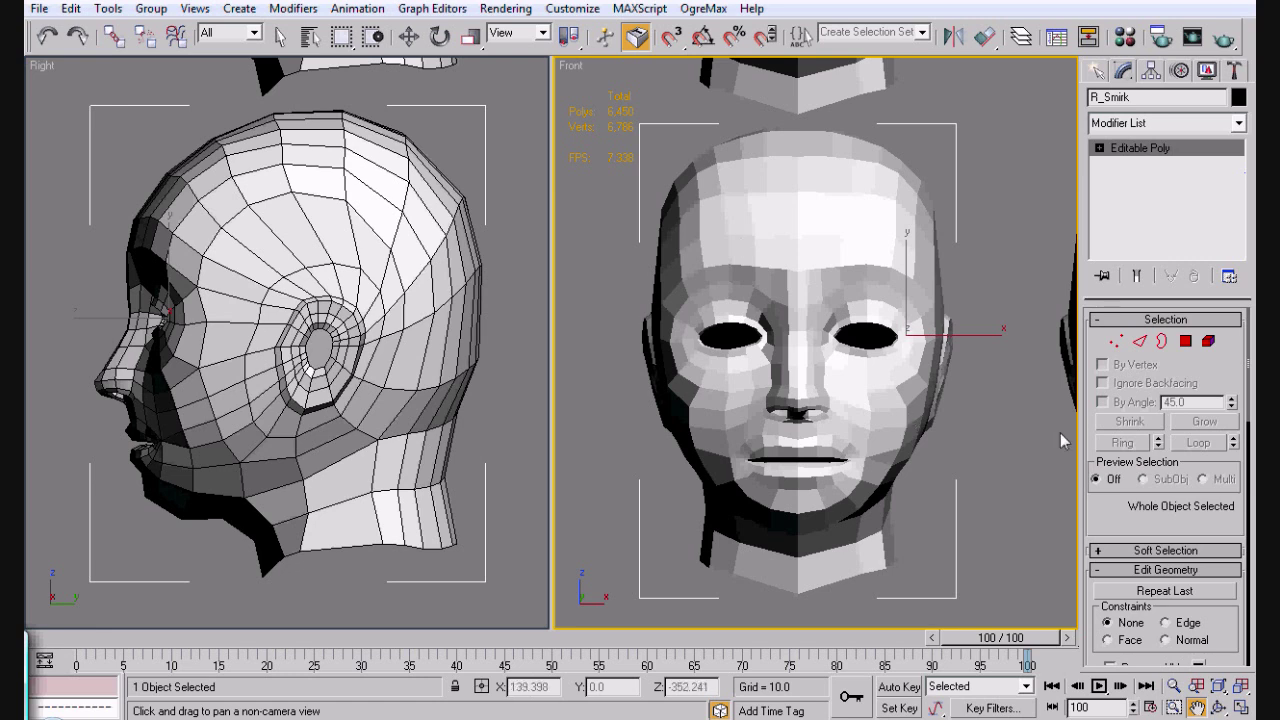
Select the vertices around the right mouth corner of the R_Smirk head.
key(w)
click(1117, 342)
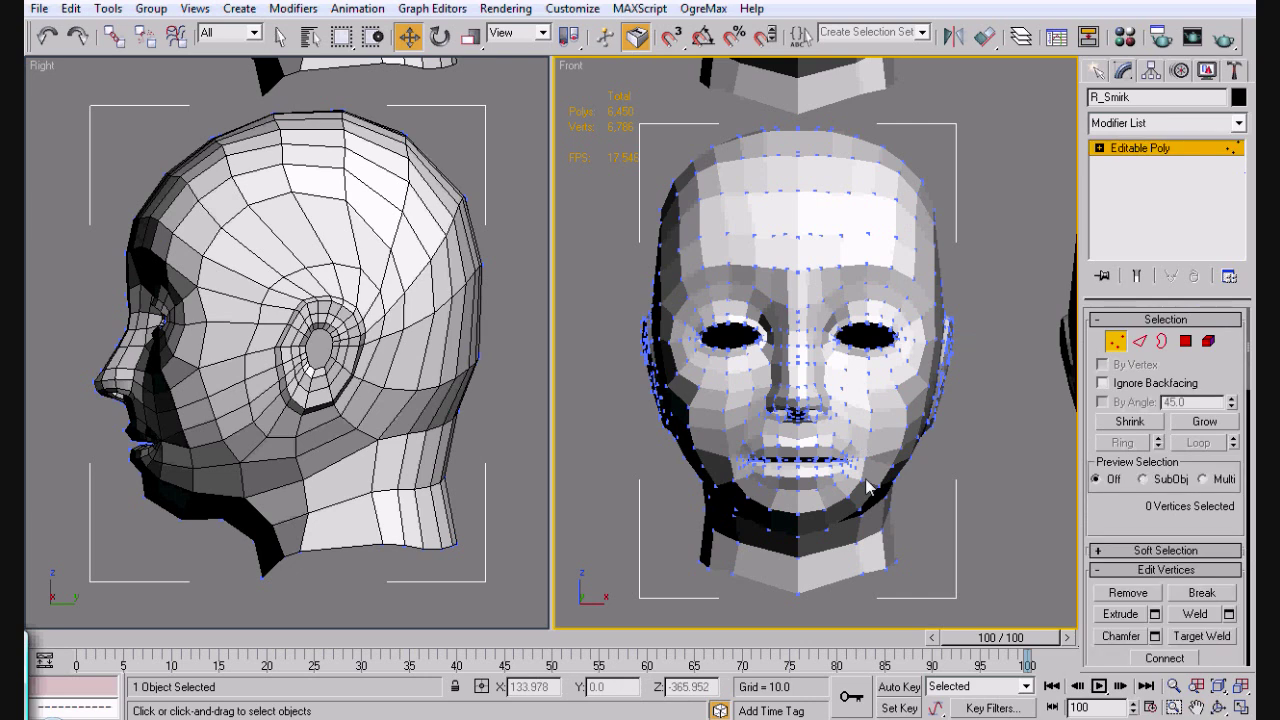
drag(716, 438, 766, 489)
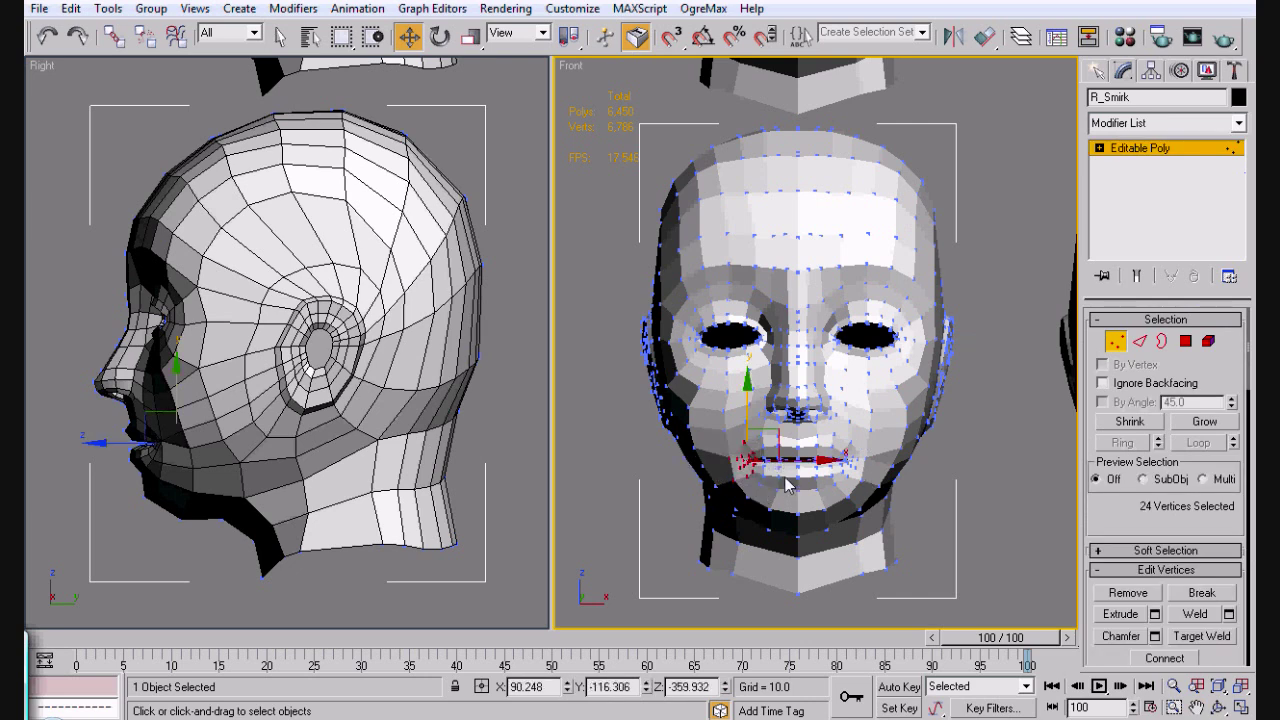
Stretch the mouth-corner vertices vertically, rotate them slightly and move them up and outward to form a right smirk, and deselect the head.
key(r)
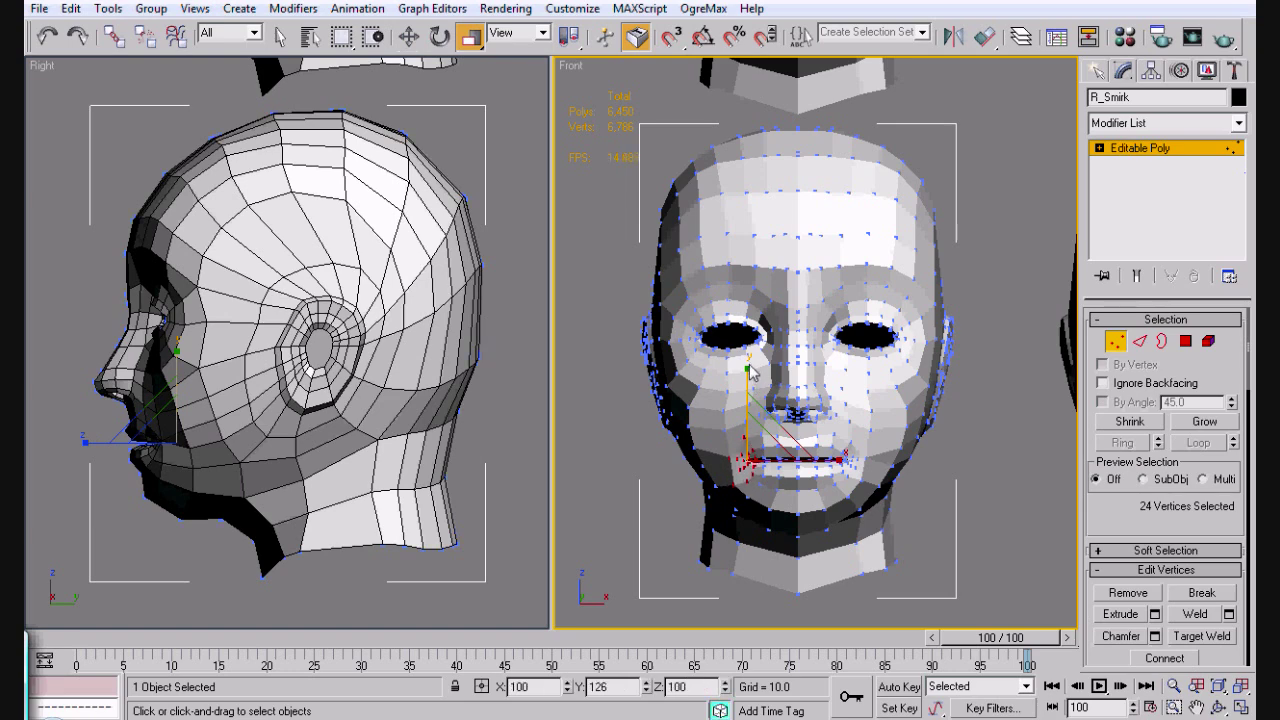
key(e)
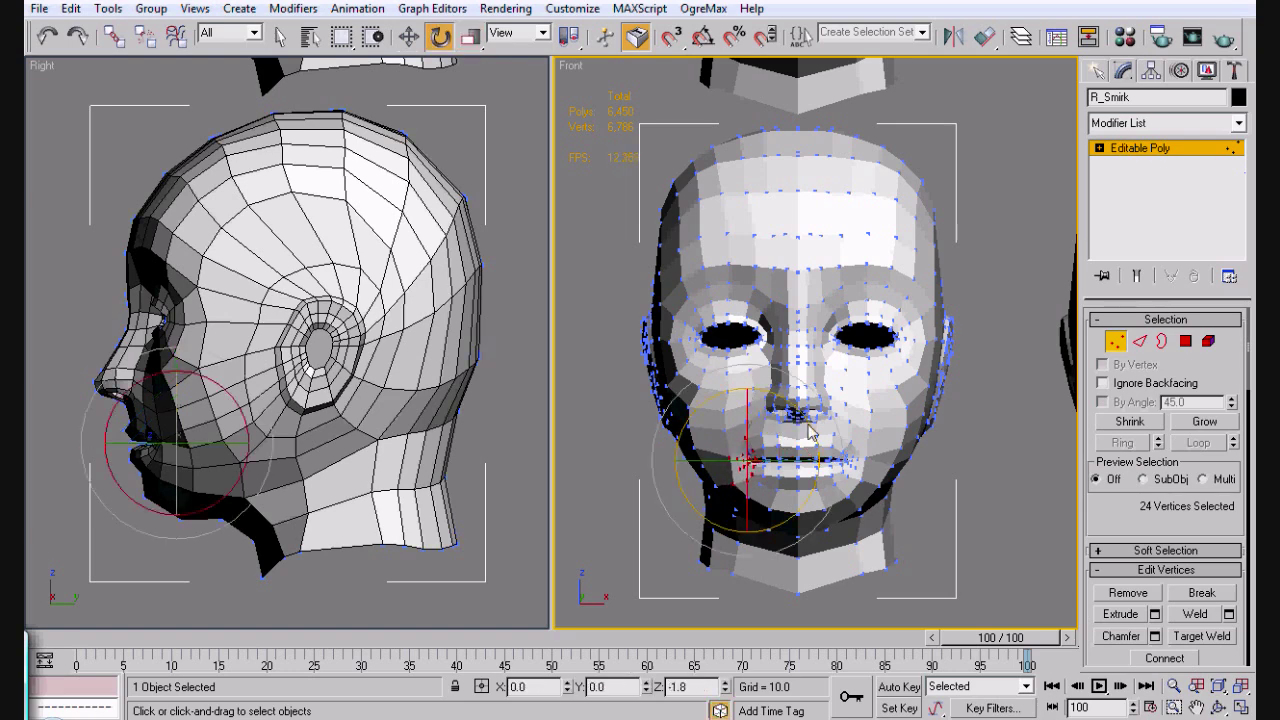
key(w)
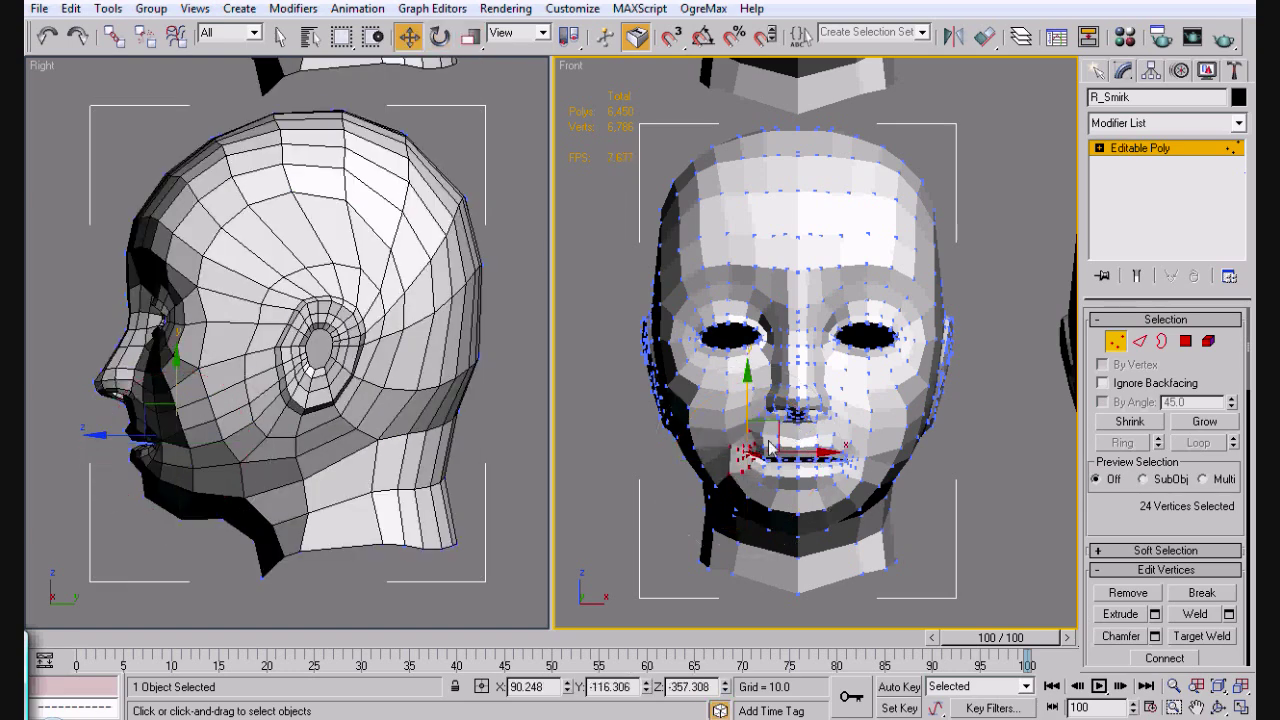
drag(796, 461, 787, 461)
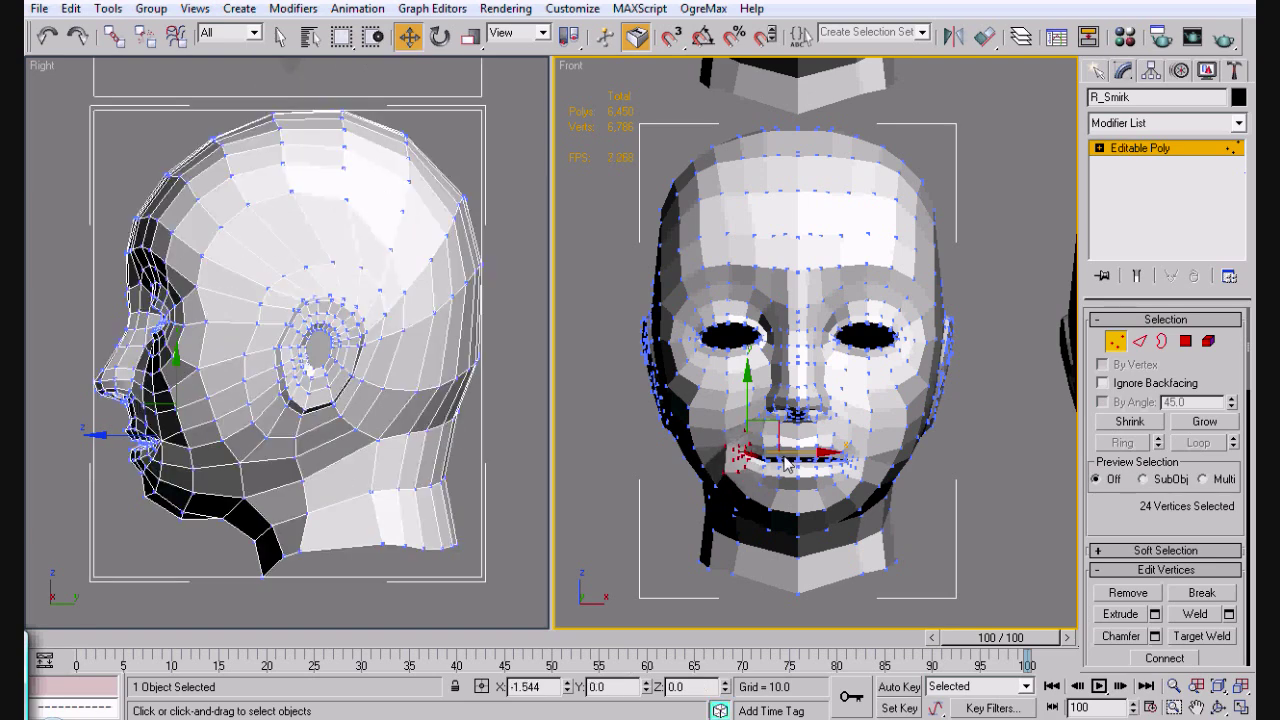
click(903, 520)
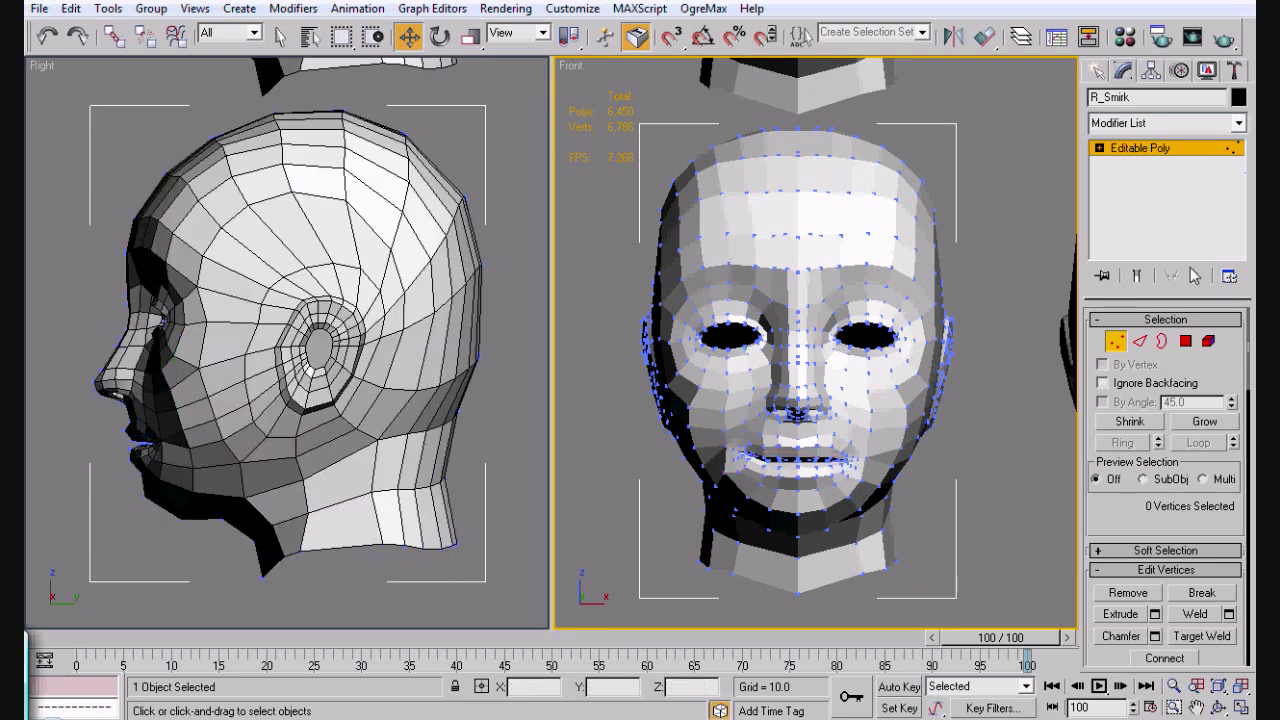
click(1027, 329)
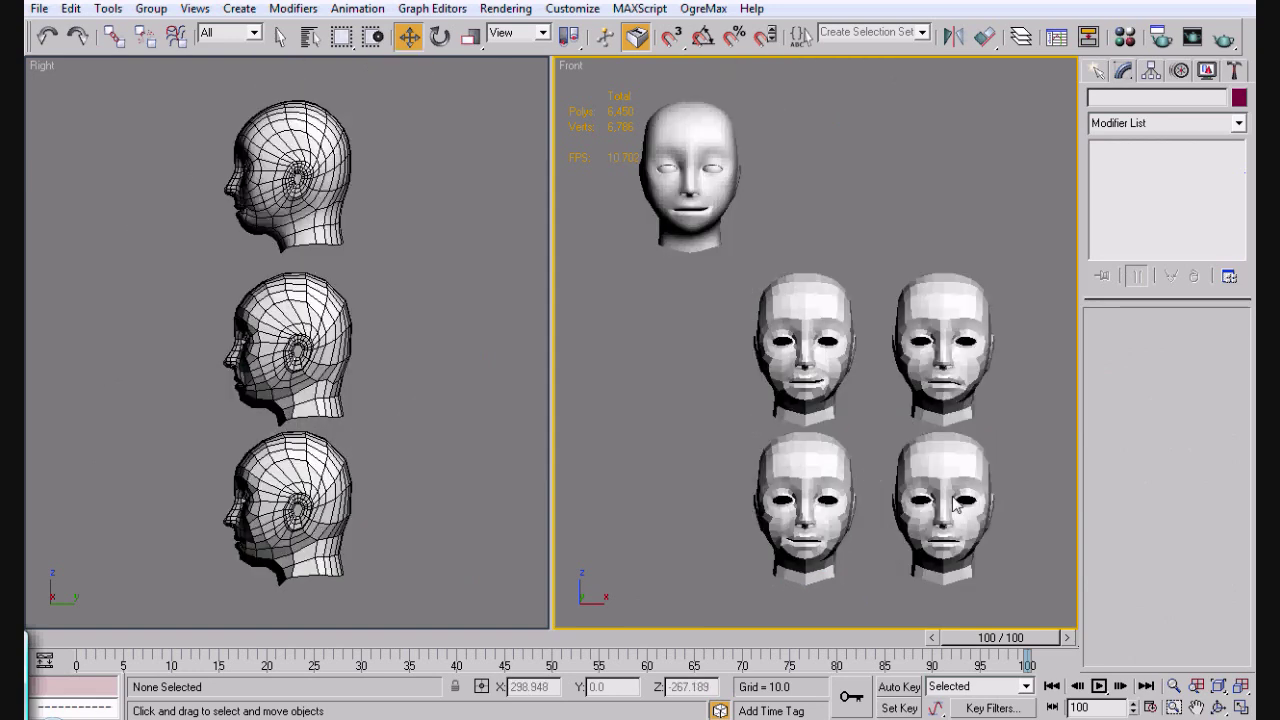
Select the vertices around the right mouth corner of the R_Smirk02 head, adding and removing single vertices as needed.
click(955, 505)
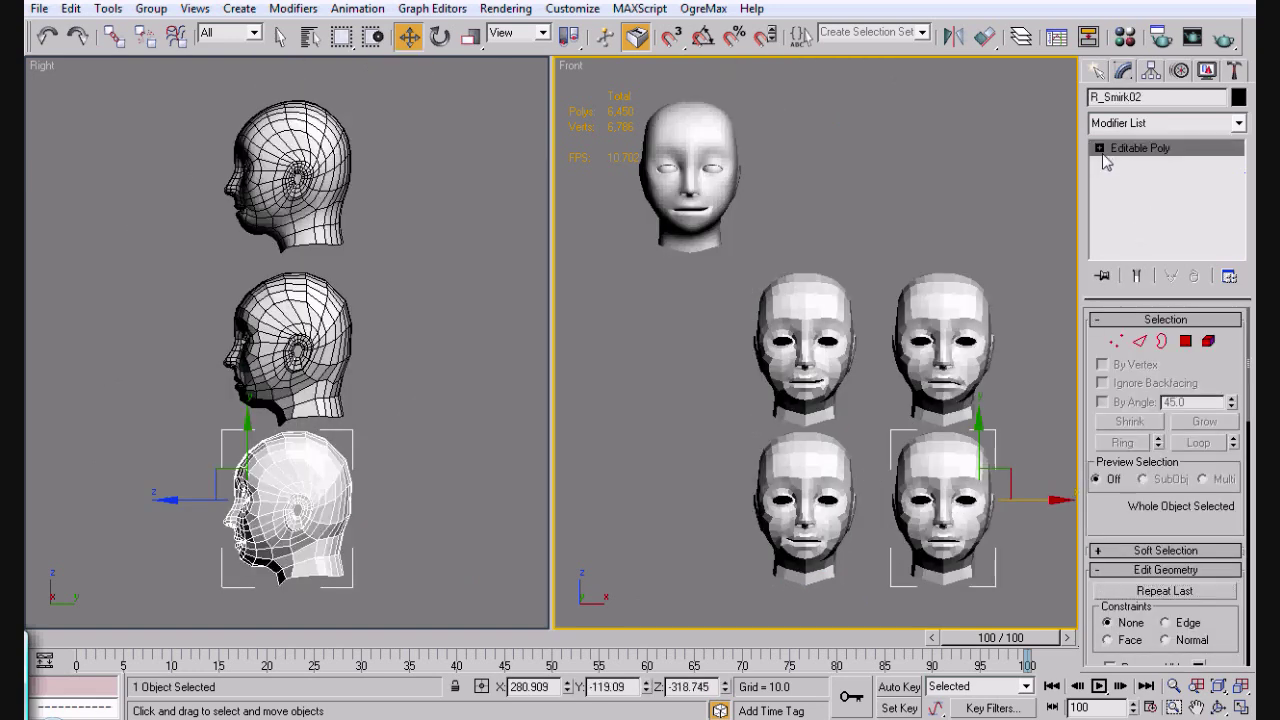
key(1)
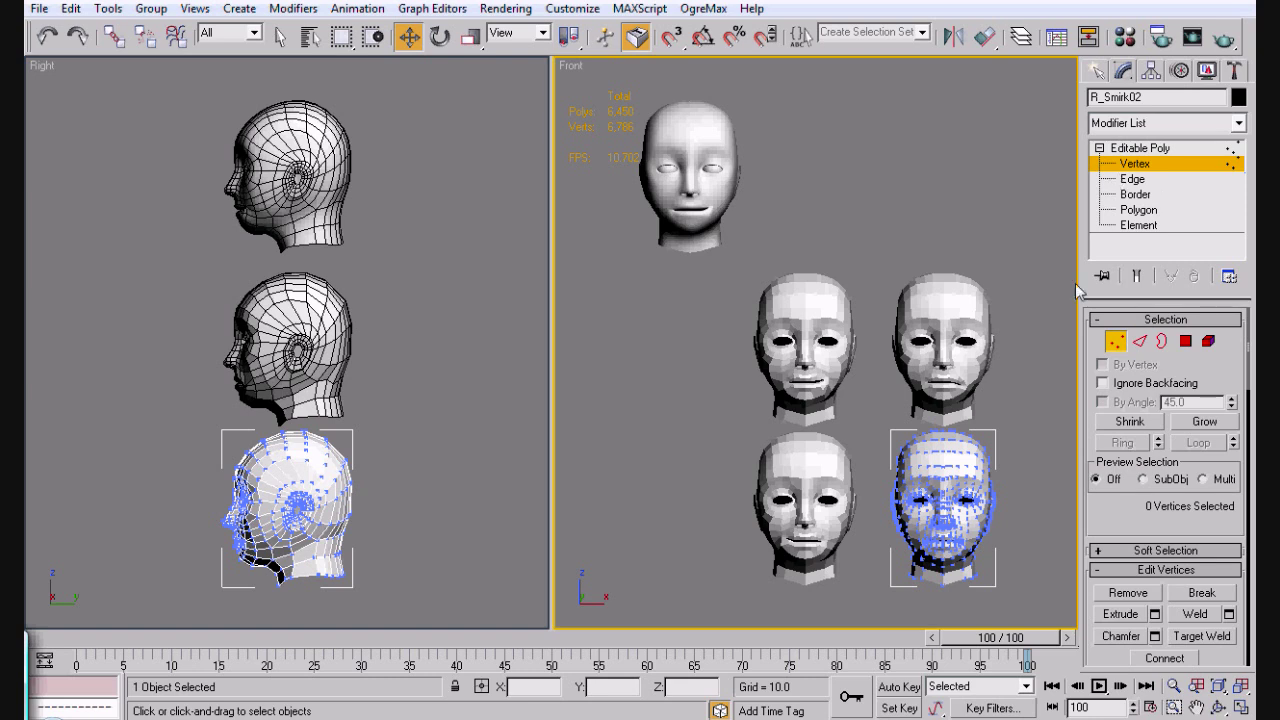
key(a)
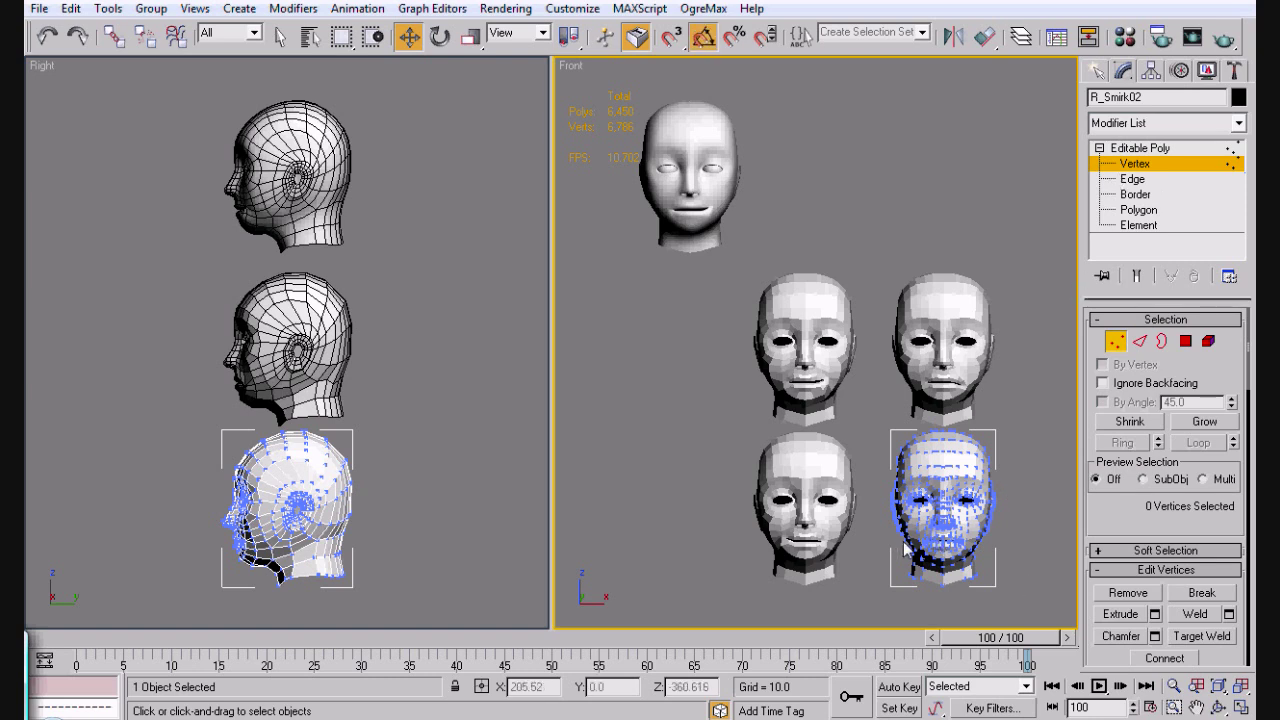
key(z)
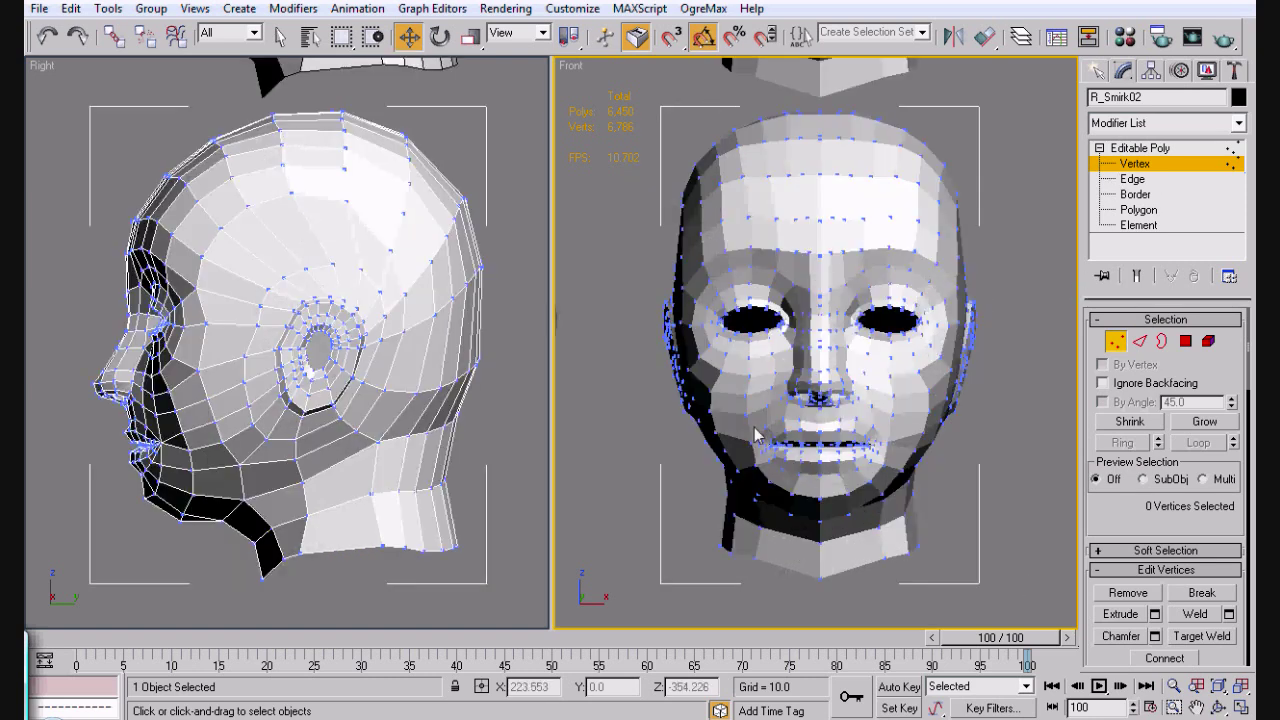
drag(752, 428, 800, 480)
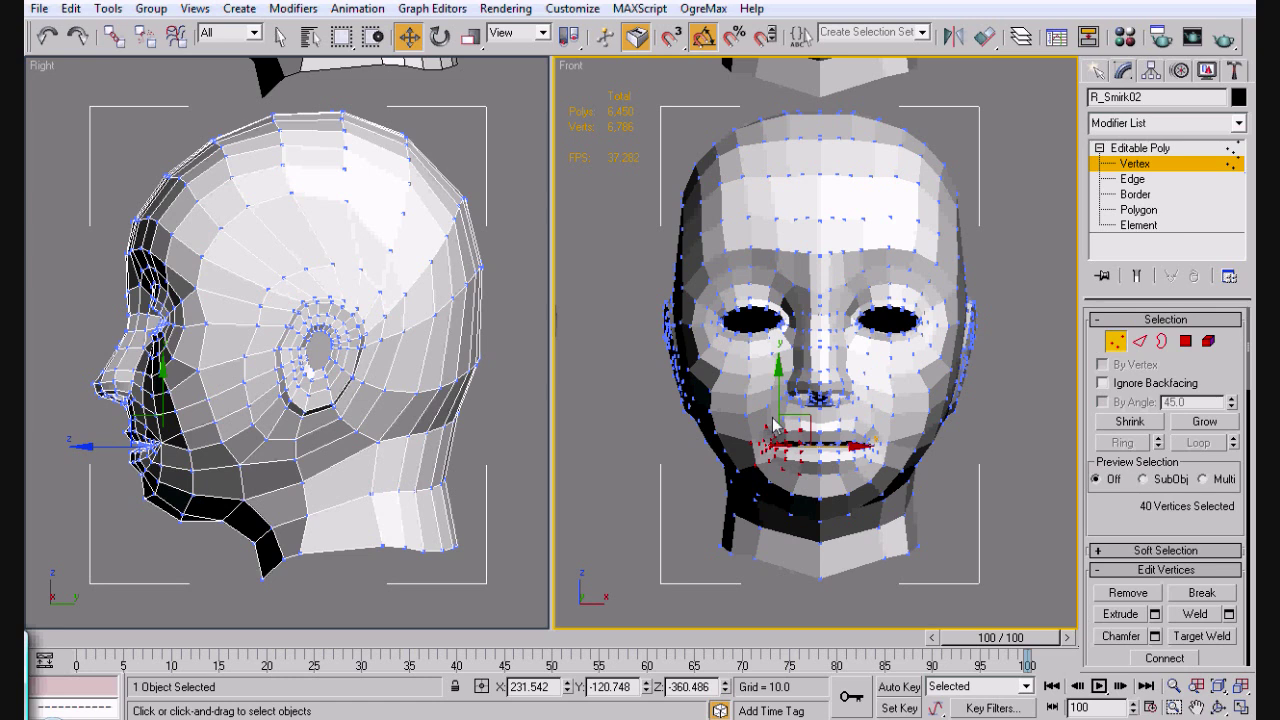
ctrl+click(784, 425)
ctrl+click(782, 438)
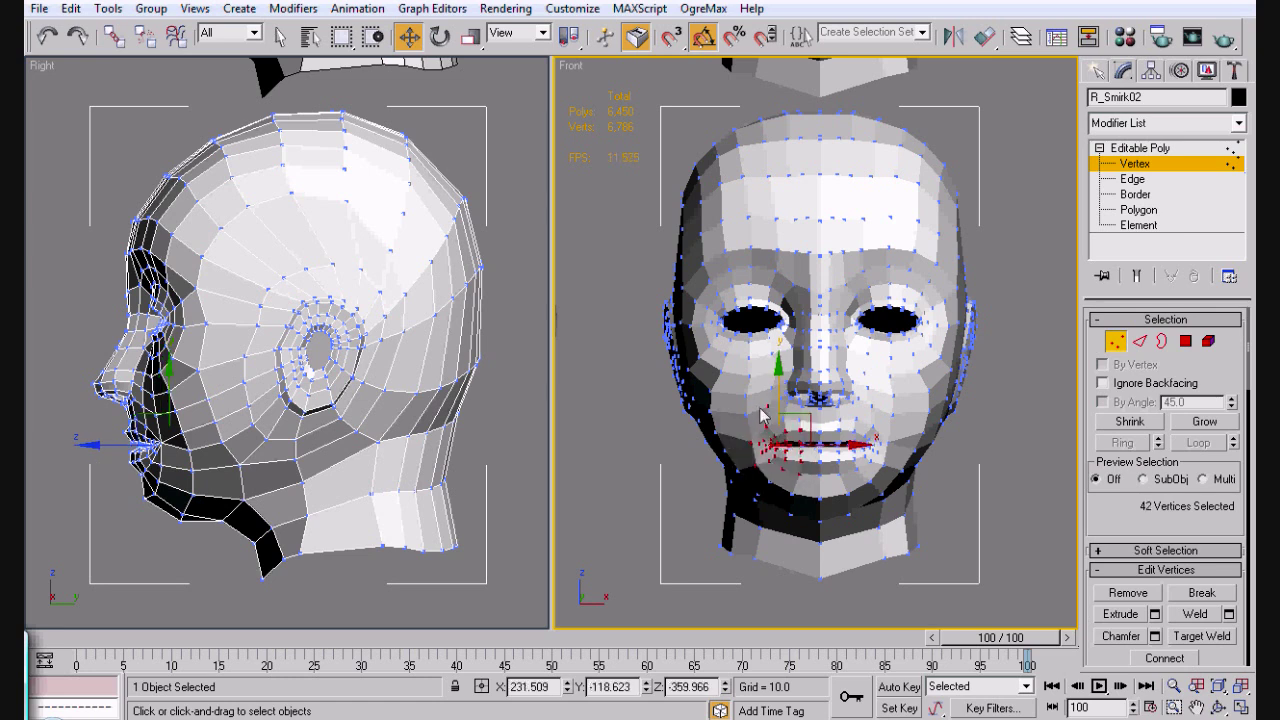
click(795, 455)
drag(794, 450, 792, 485)
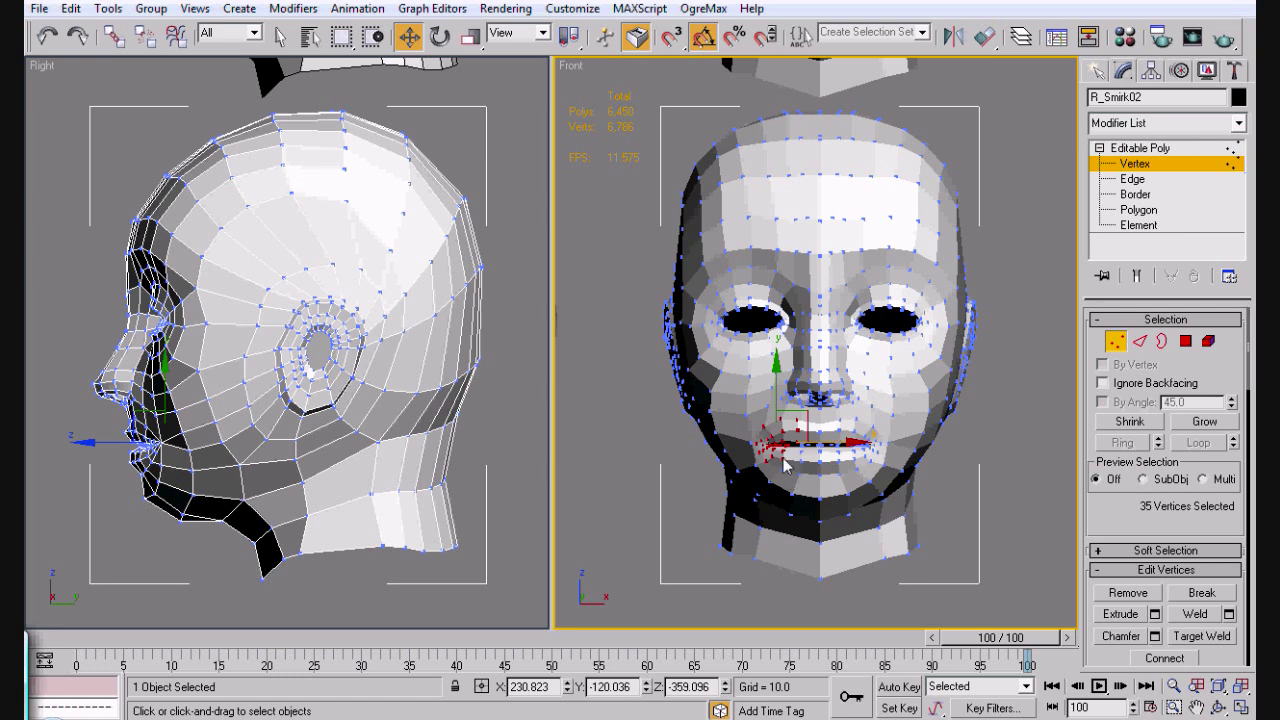
ctrl+click(815, 455)
Rotate the selected mouth-corner vertices downward, adjust individual corner vertices to form a right frown, and deselect the head.
key(e)
drag(828, 395, 780, 392)
key(q)
key(w)
click(755, 464)
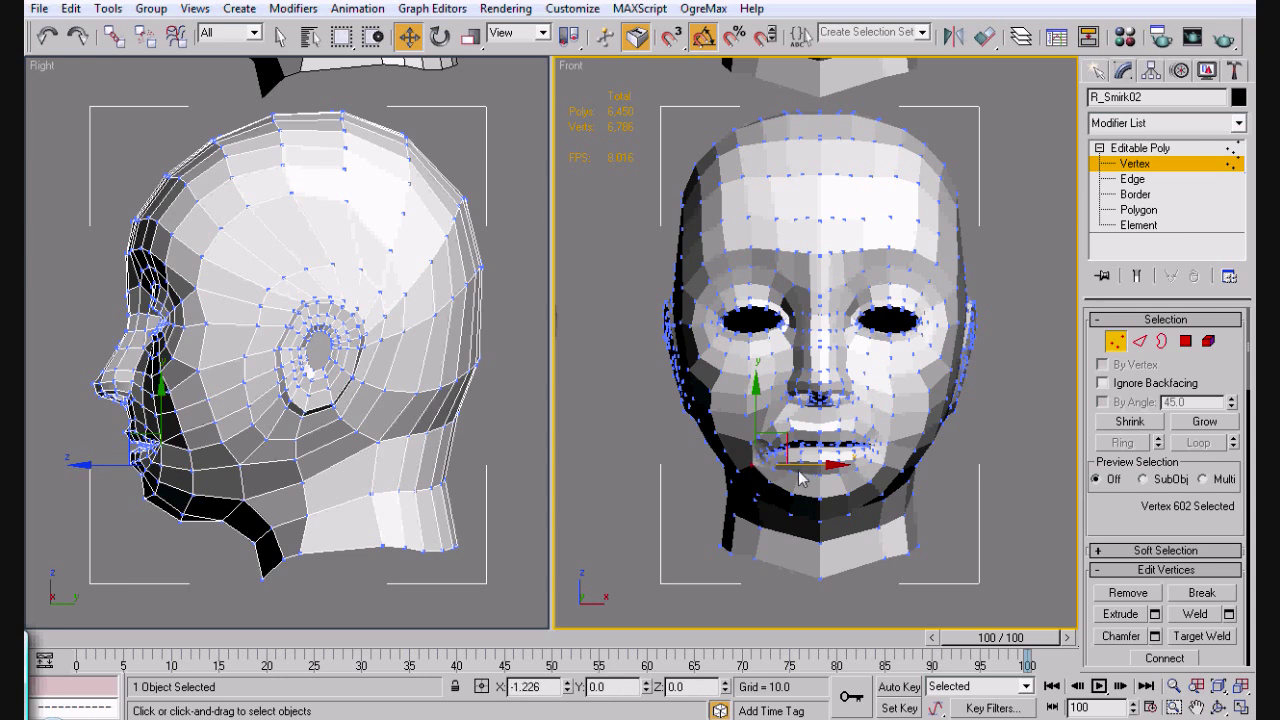
drag(761, 445, 752, 444)
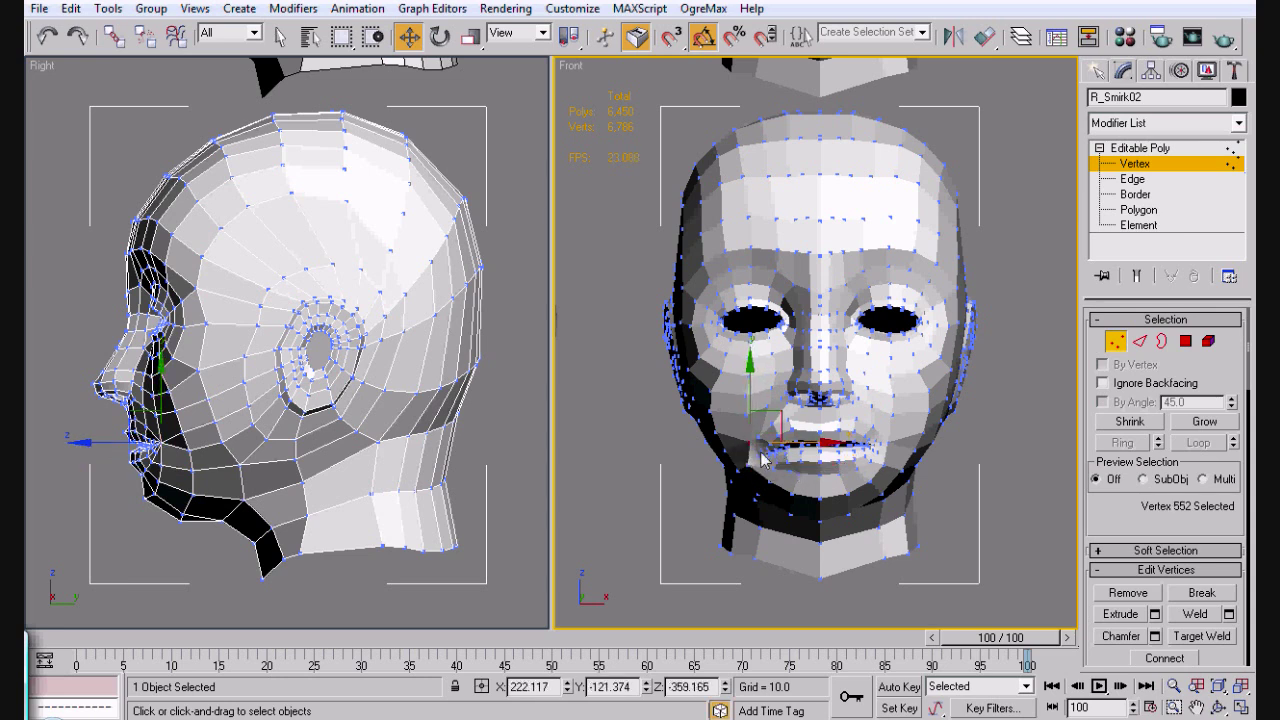
click(758, 457)
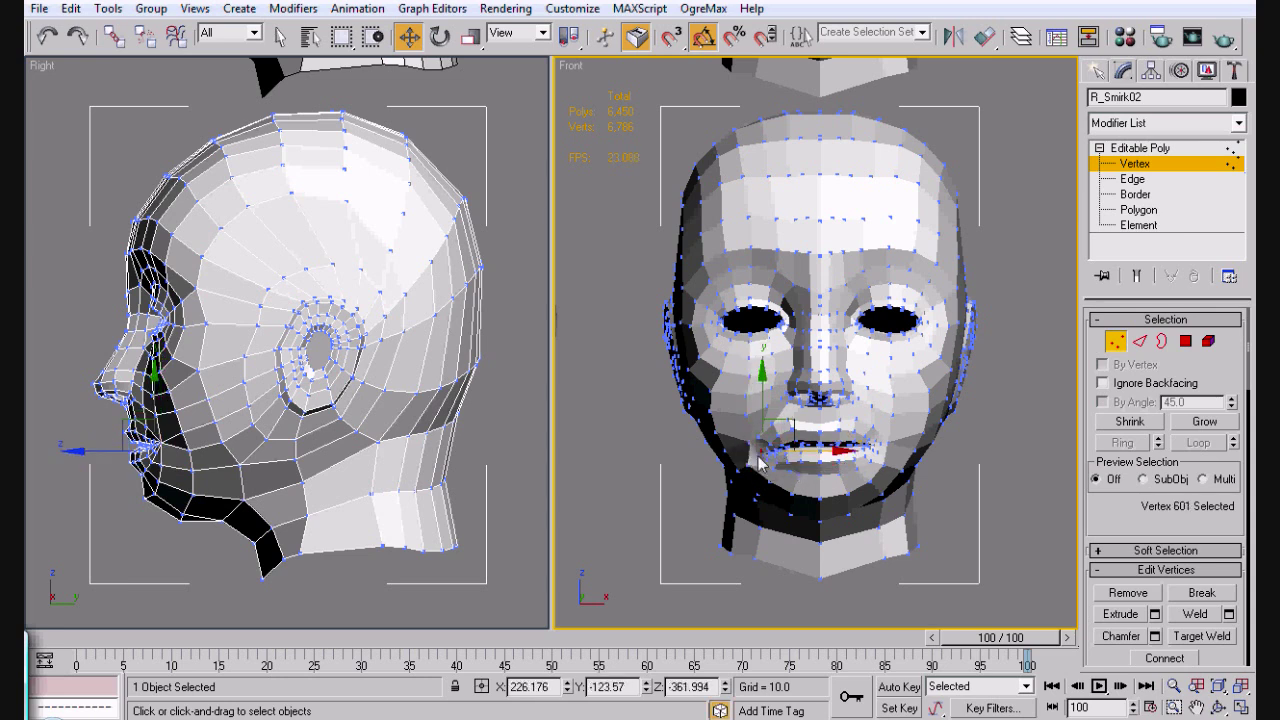
click(1168, 166)
click(946, 544)
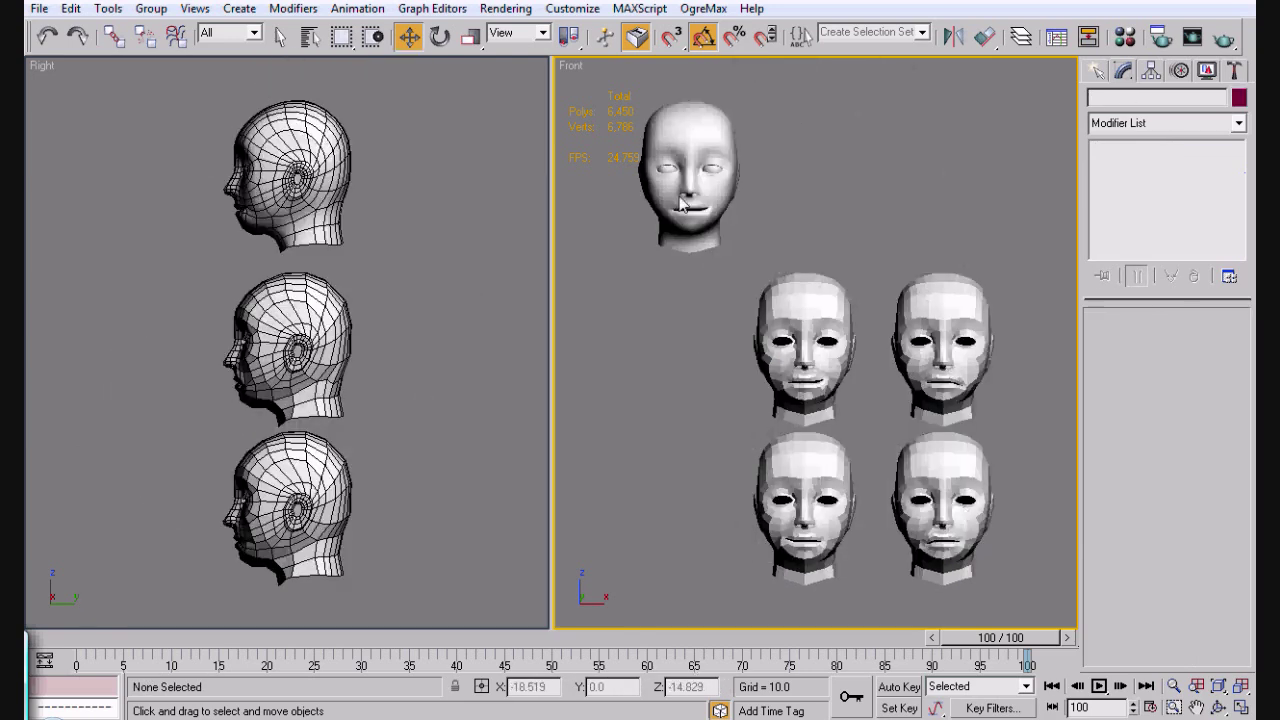
Load the R_Smirk head into the second Morpher channel of the main Head.
click(680, 205)
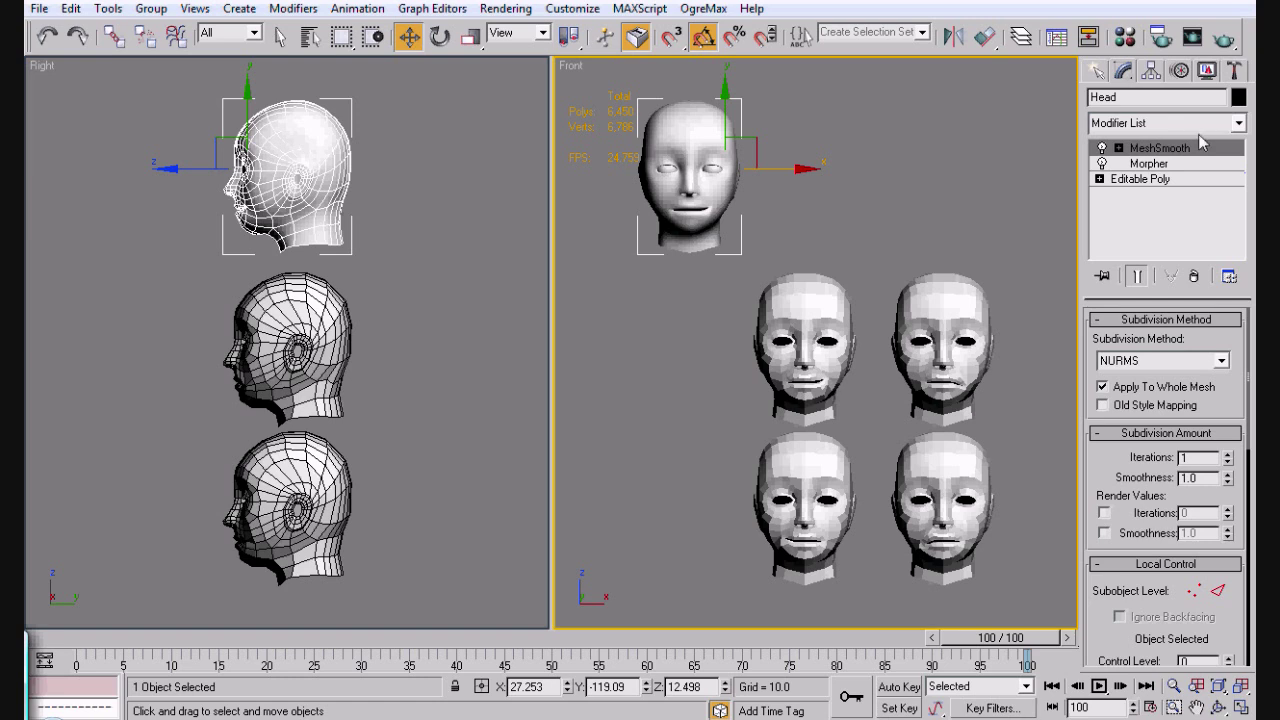
click(1150, 163)
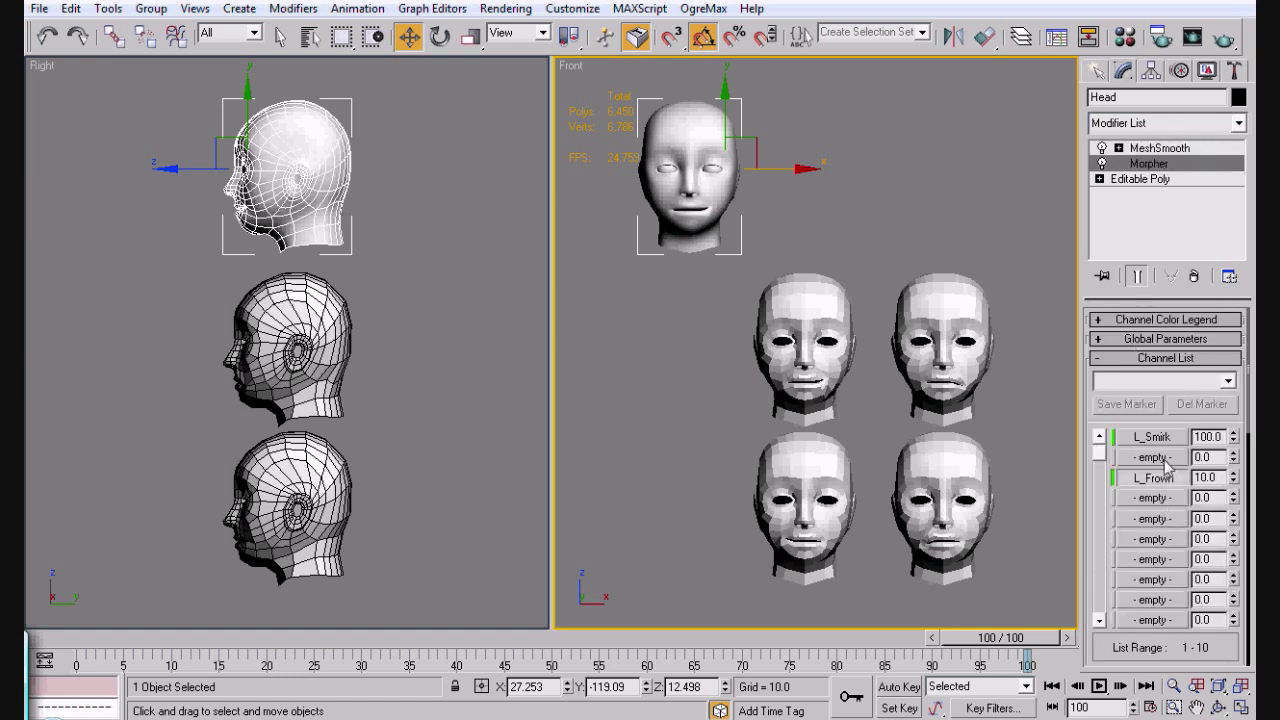
right_click(1165, 462)
click(1035, 467)
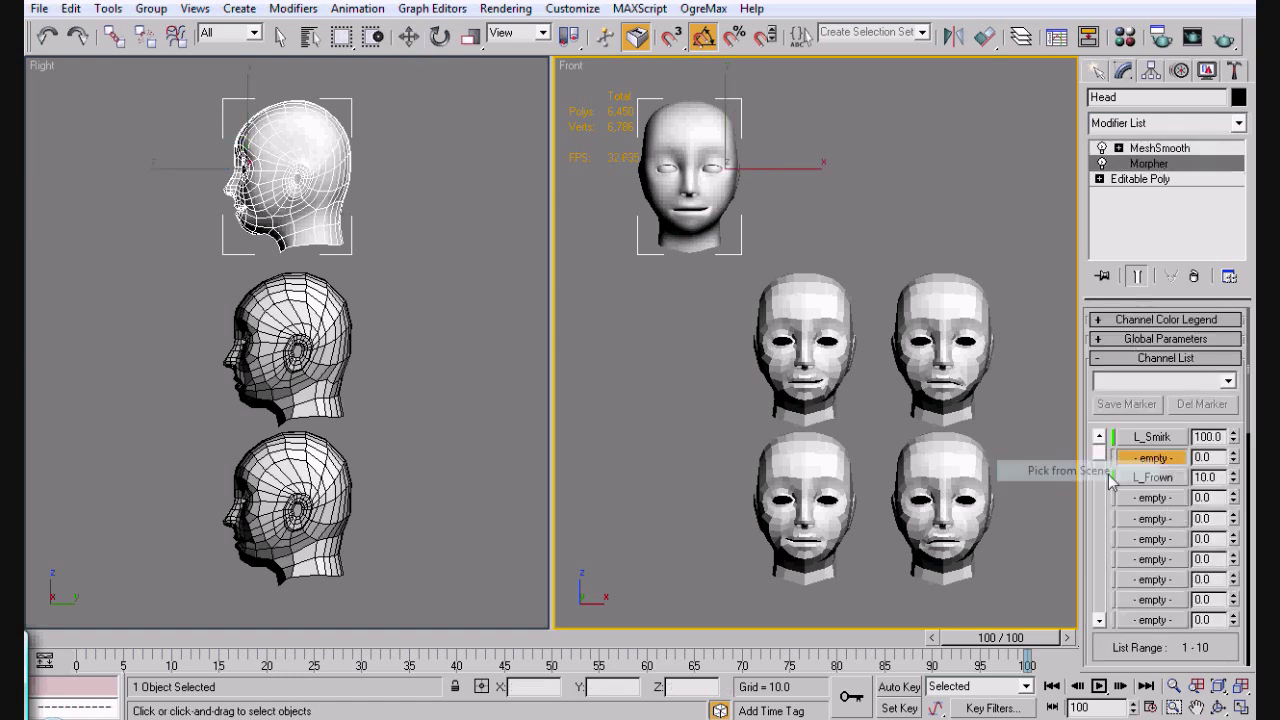
click(828, 480)
Load the R_Smirk02 head into the fourth Morpher channel and deselect the main Head.
right_click(1160, 498)
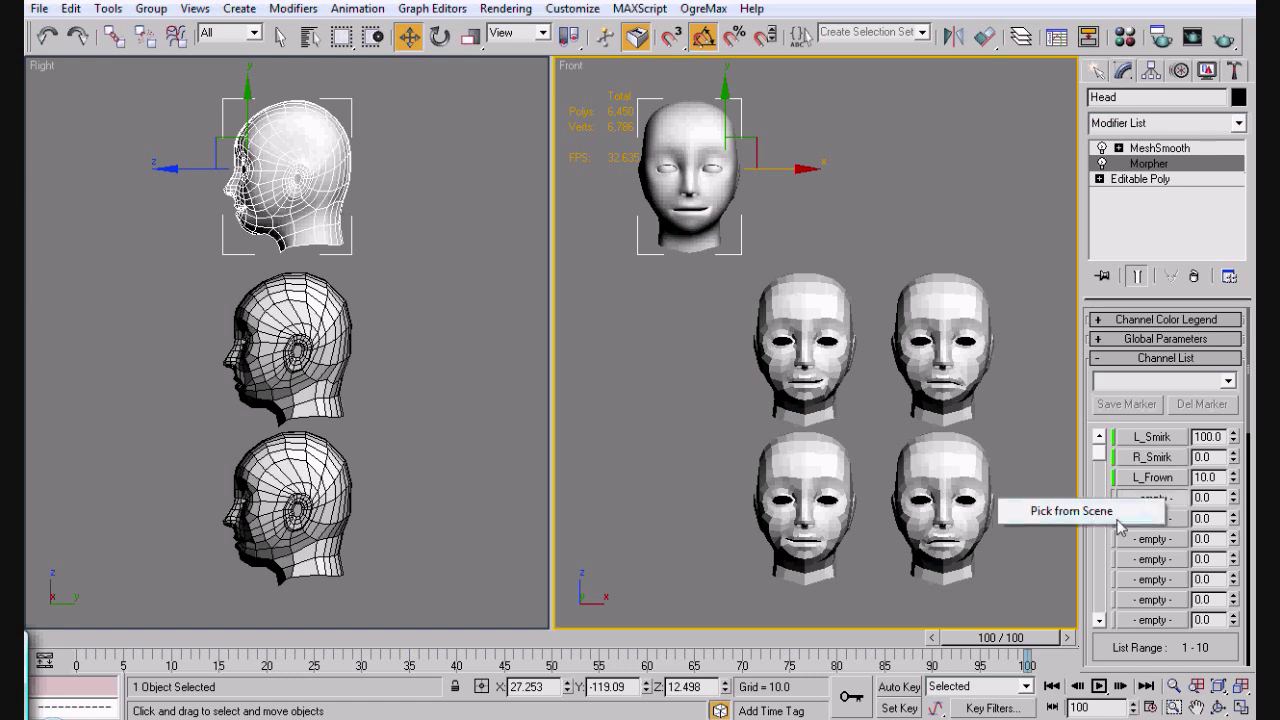
click(1050, 508)
click(980, 502)
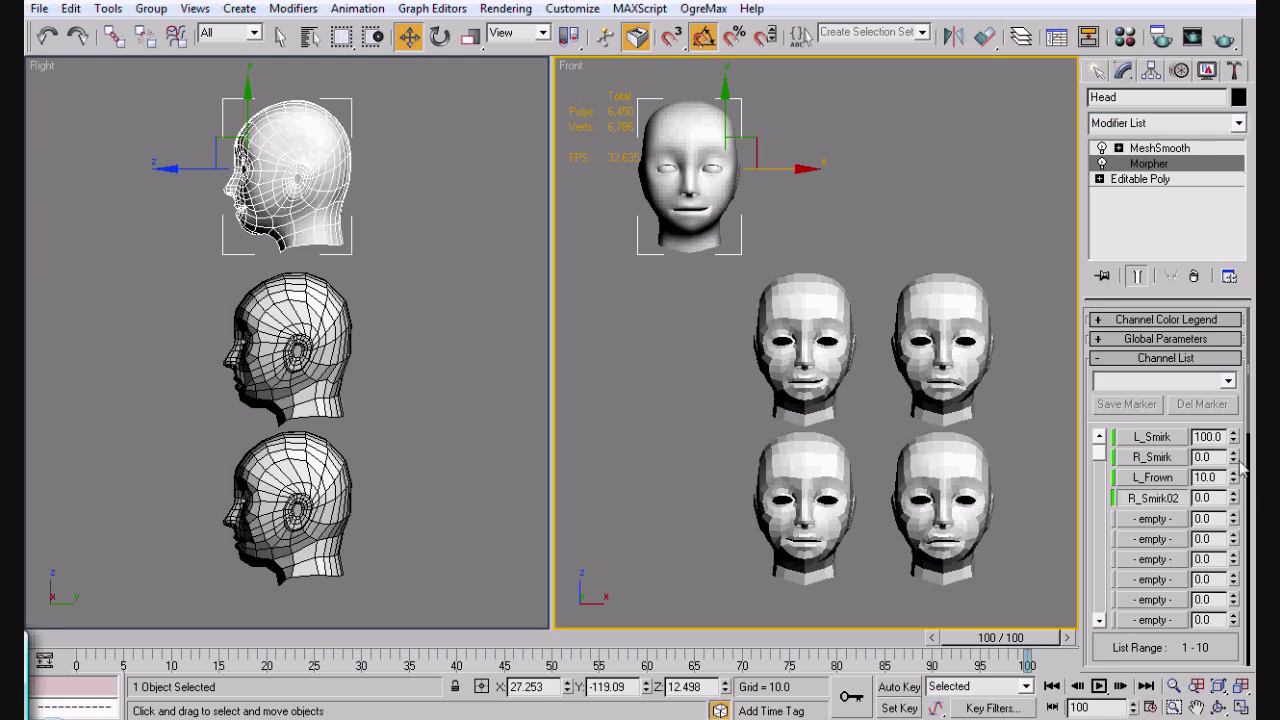
right_click(1172, 510)
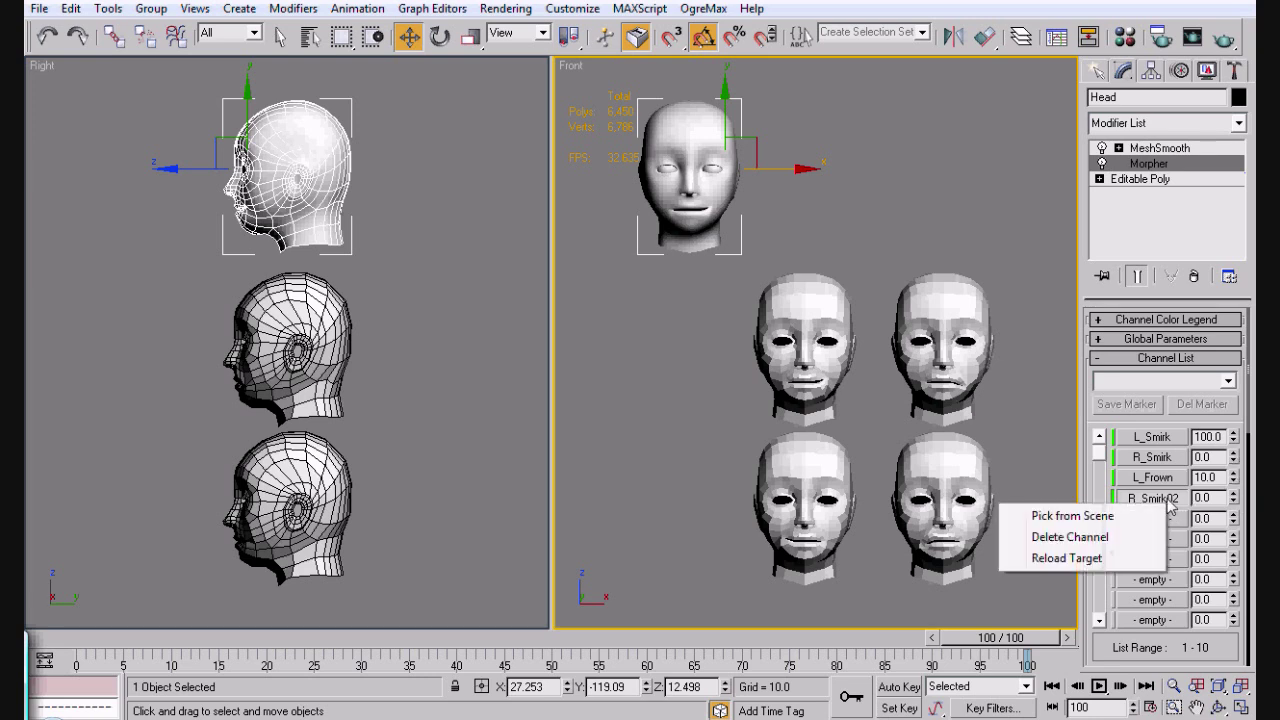
click(1010, 451)
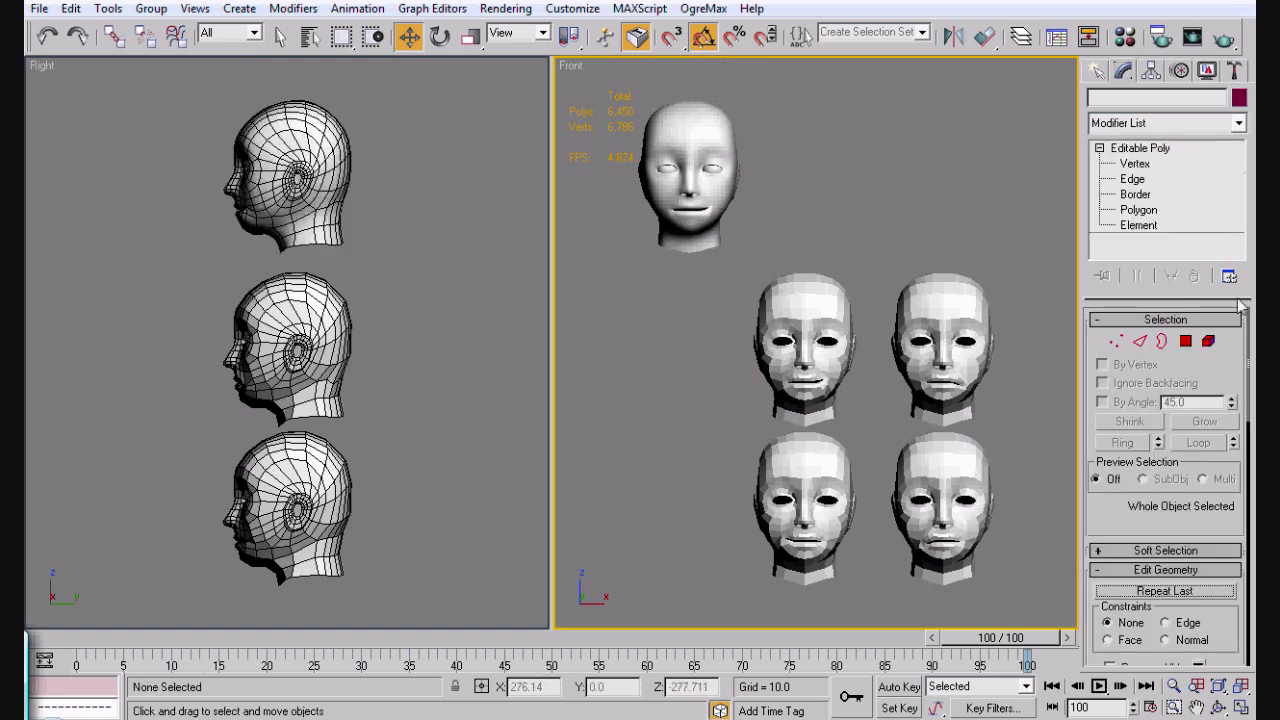
Rename the R_Smirk02 head as R_Frown.
click(977, 466)
drag(1148, 97, 1108, 100)
text(S)
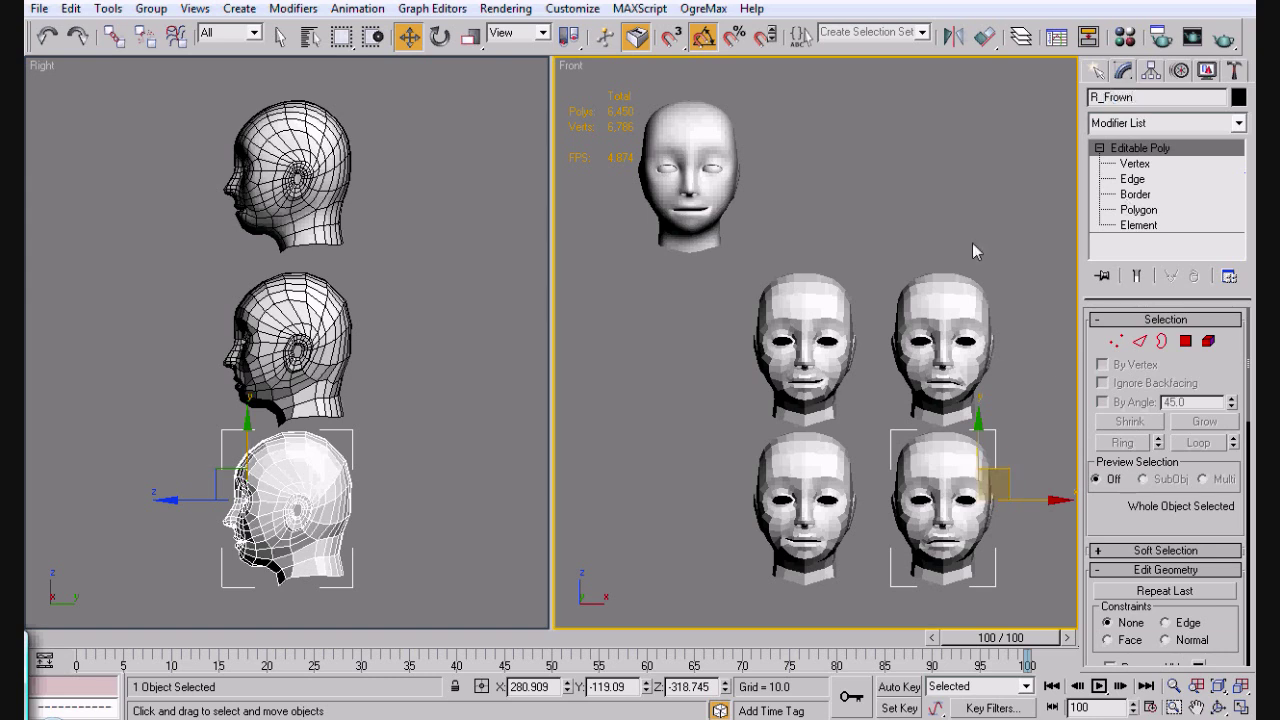
Select the main Head and show its Morpher channels.
click(678, 118)
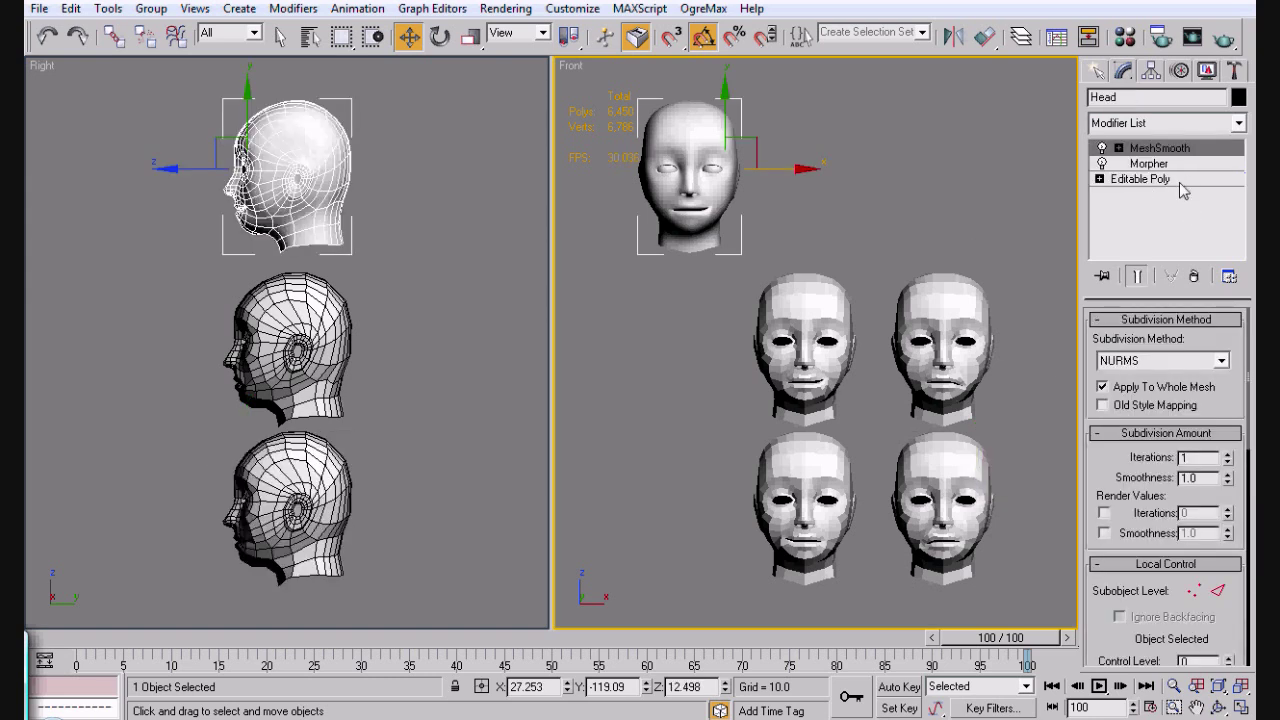
click(1182, 179)
click(1180, 163)
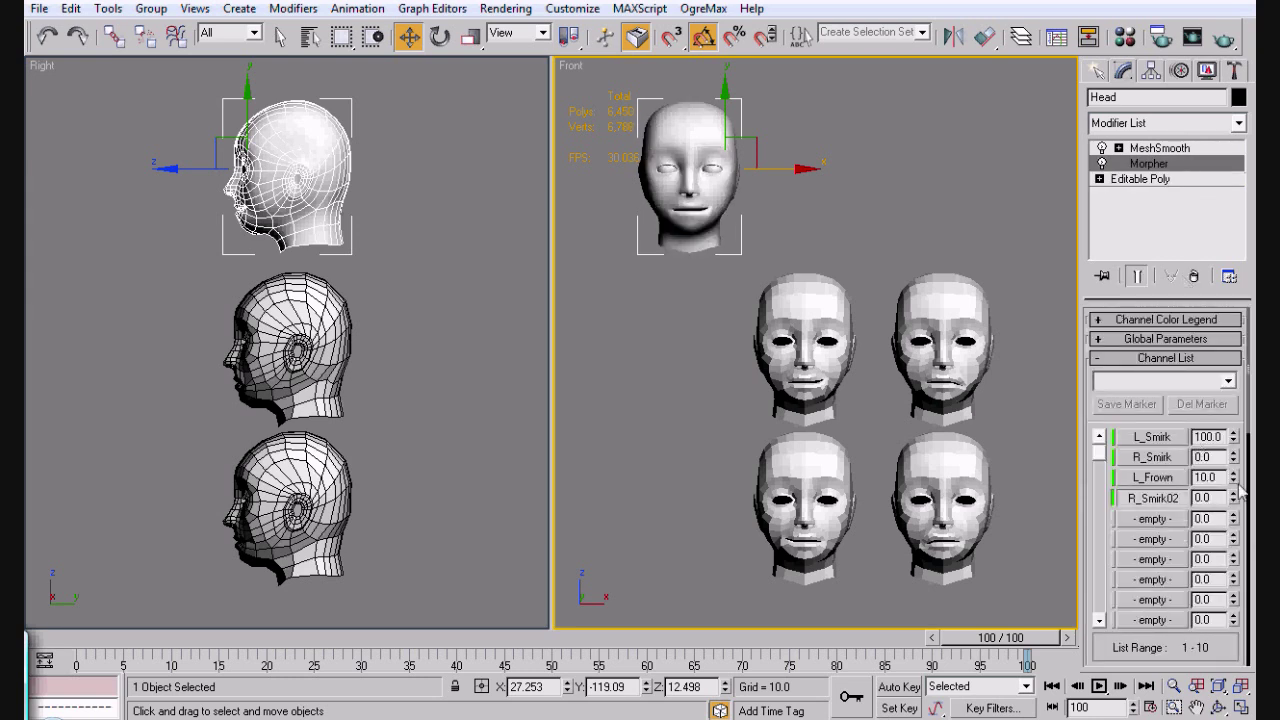
Try to update the R_Smirk02 channel to the renamed head by picking it again and reloading the target.
right_click(1178, 505)
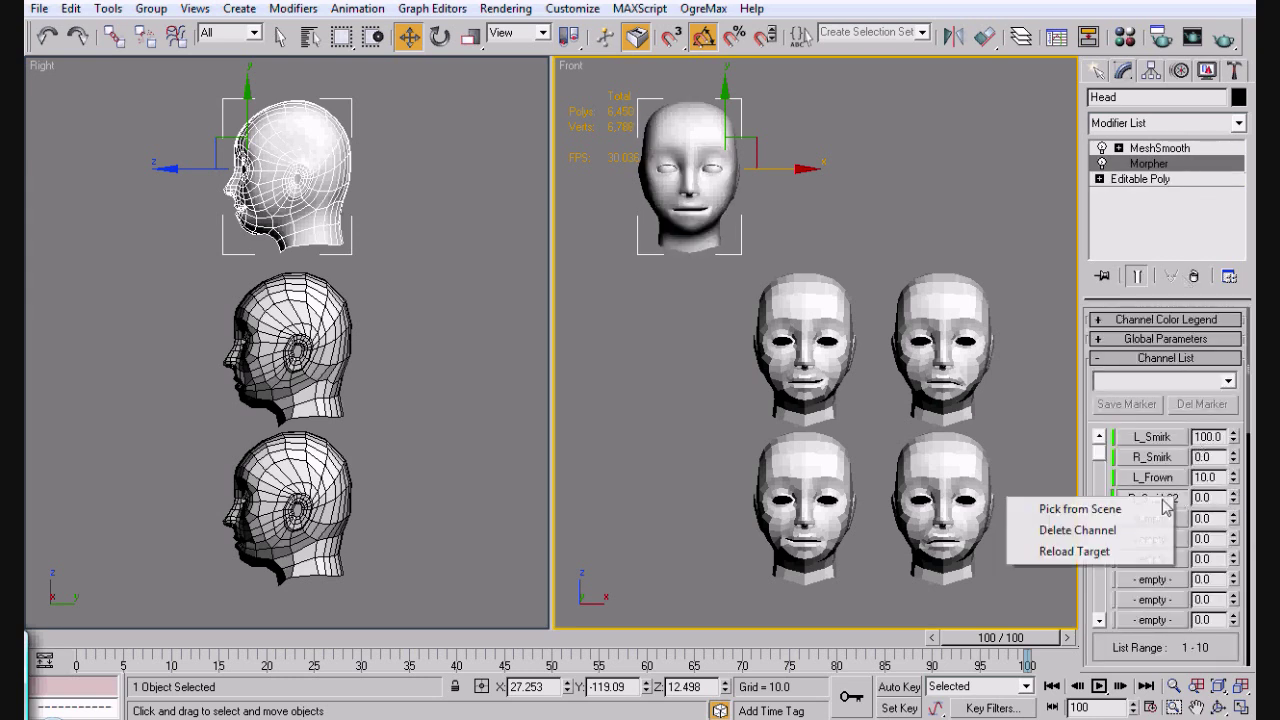
click(1145, 510)
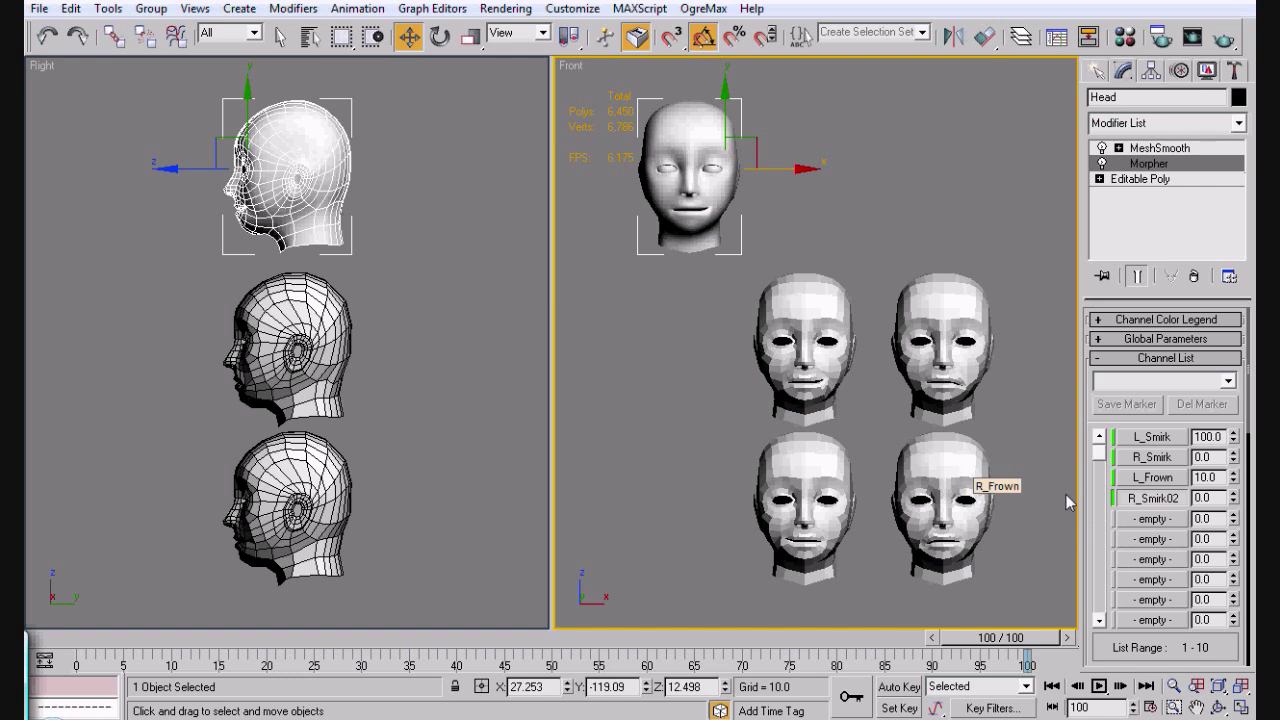
right_click(1122, 503)
click(1040, 552)
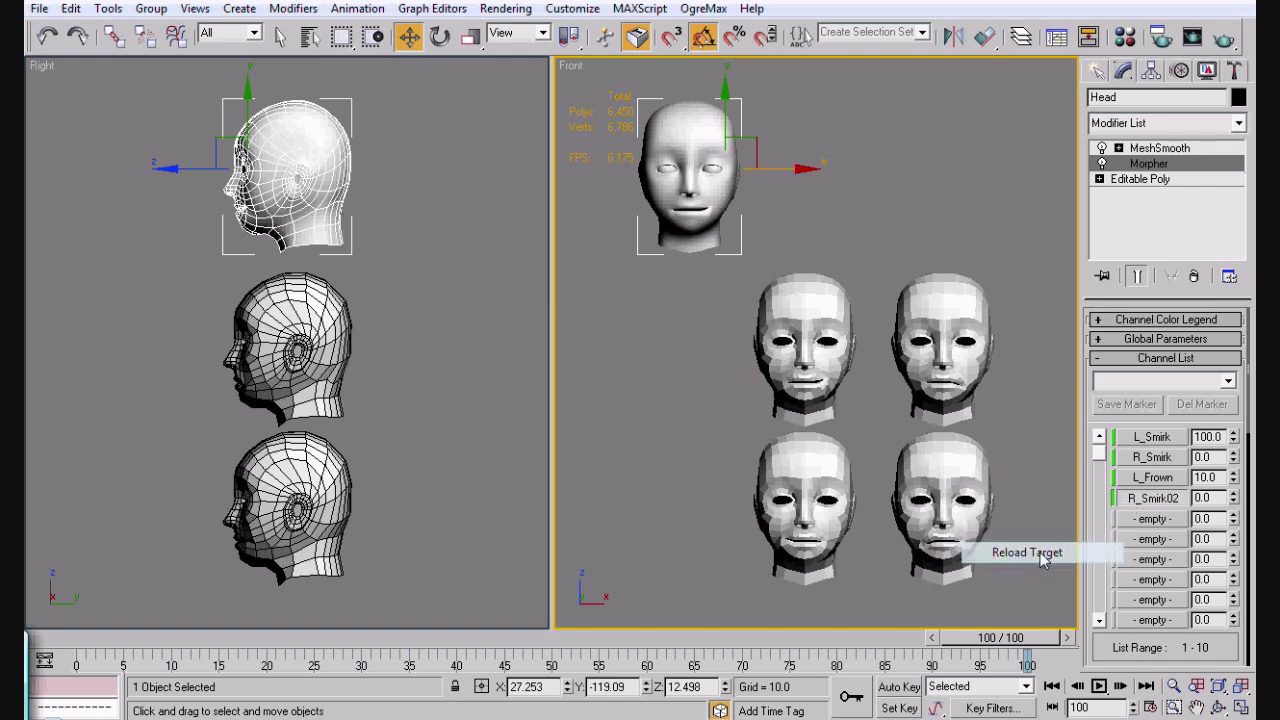
right_click(1150, 510)
click(1030, 512)
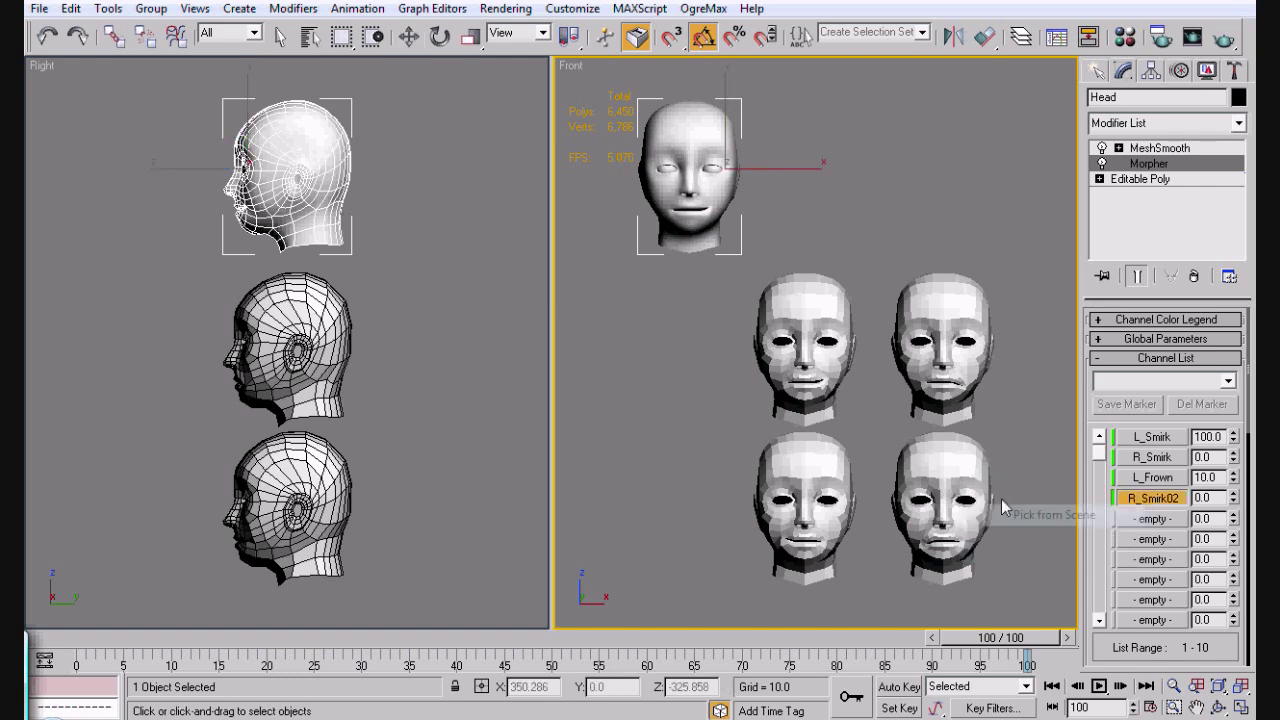
Delete the R_Smirk02 channel and load the R_Frown head into the emptied fourth channel.
right_click(1150, 497)
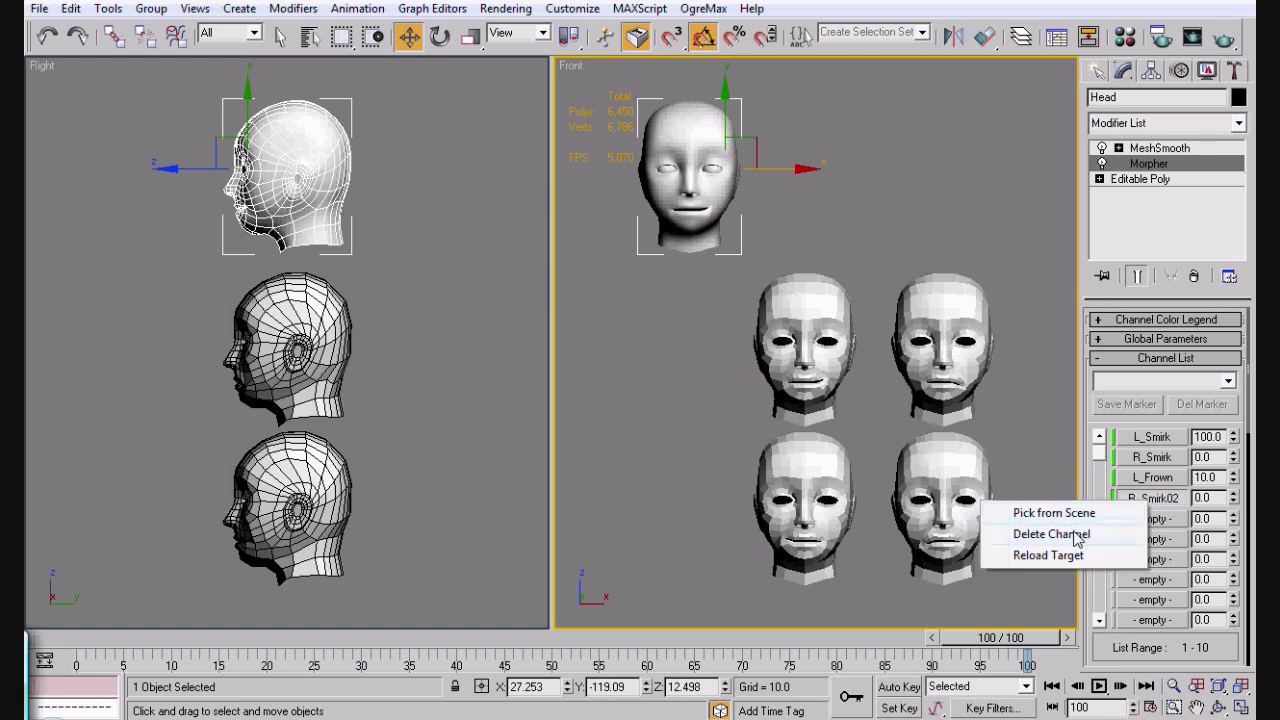
click(1070, 531)
right_click(1133, 505)
click(1030, 513)
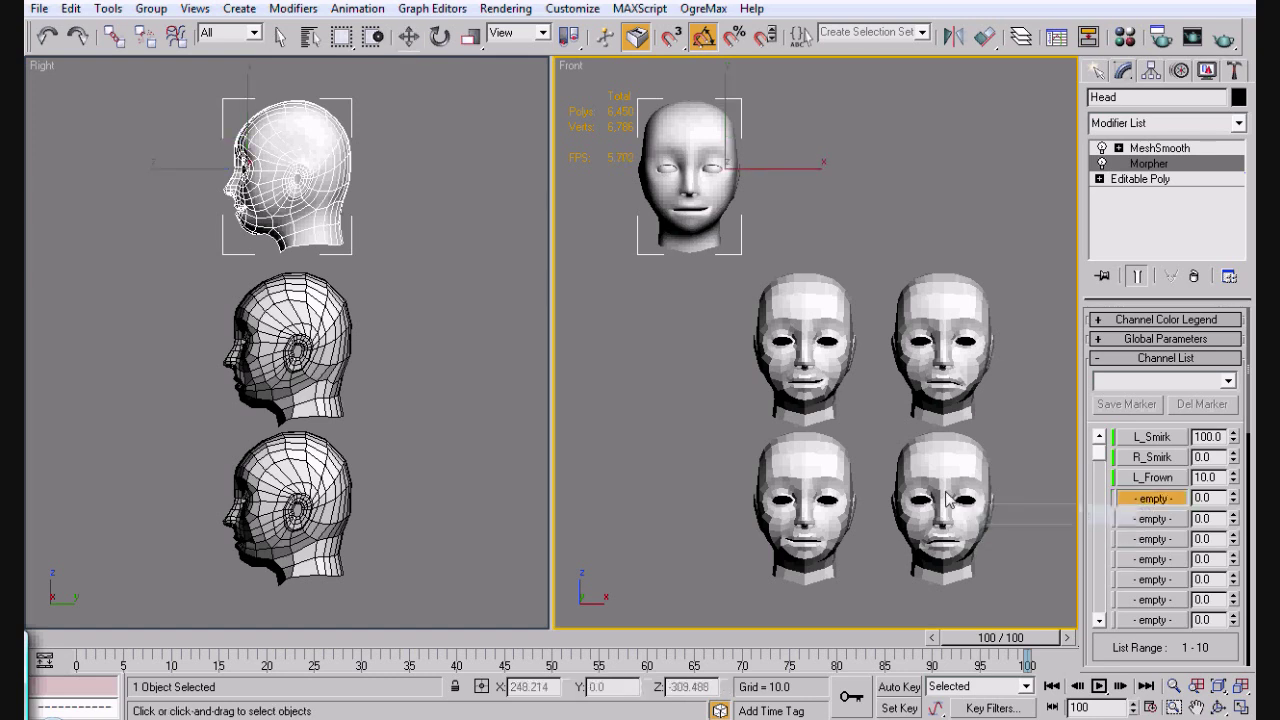
click(948, 500)
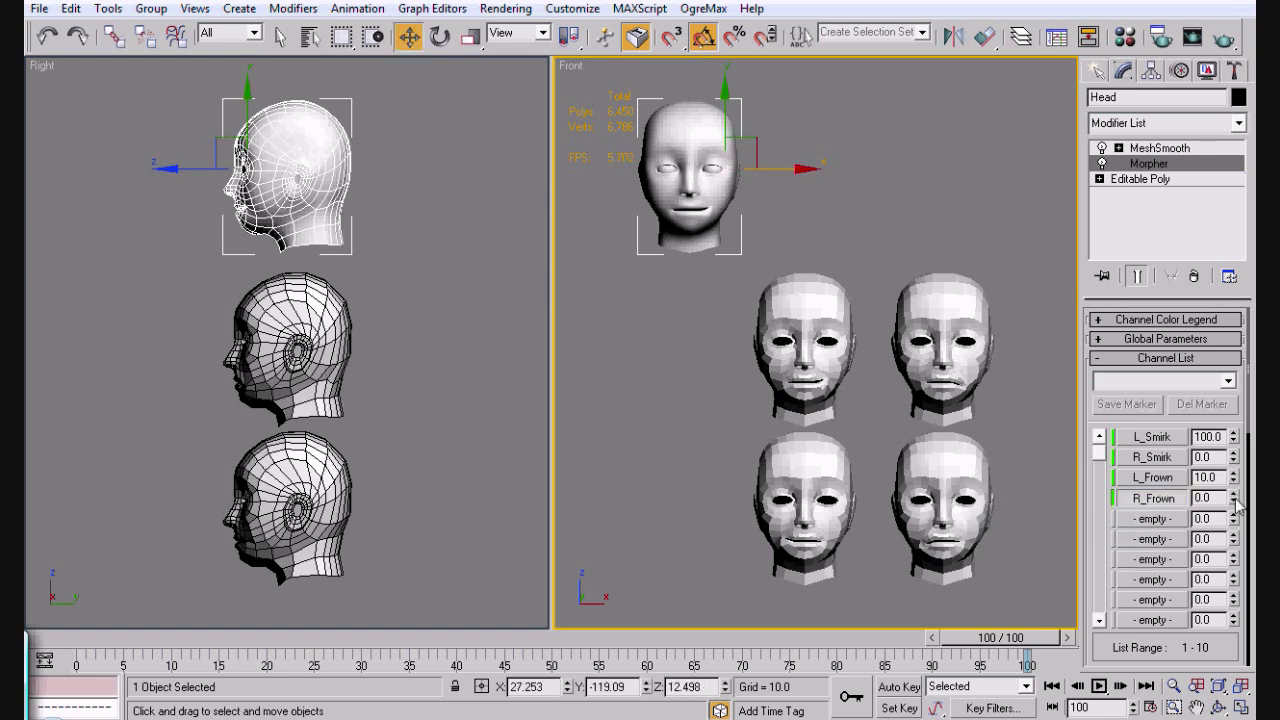
Set the R_Frown channel to 100, inspect the main Head's mouth up close, and deselect the head.
drag(1237, 507, 1224, 345)
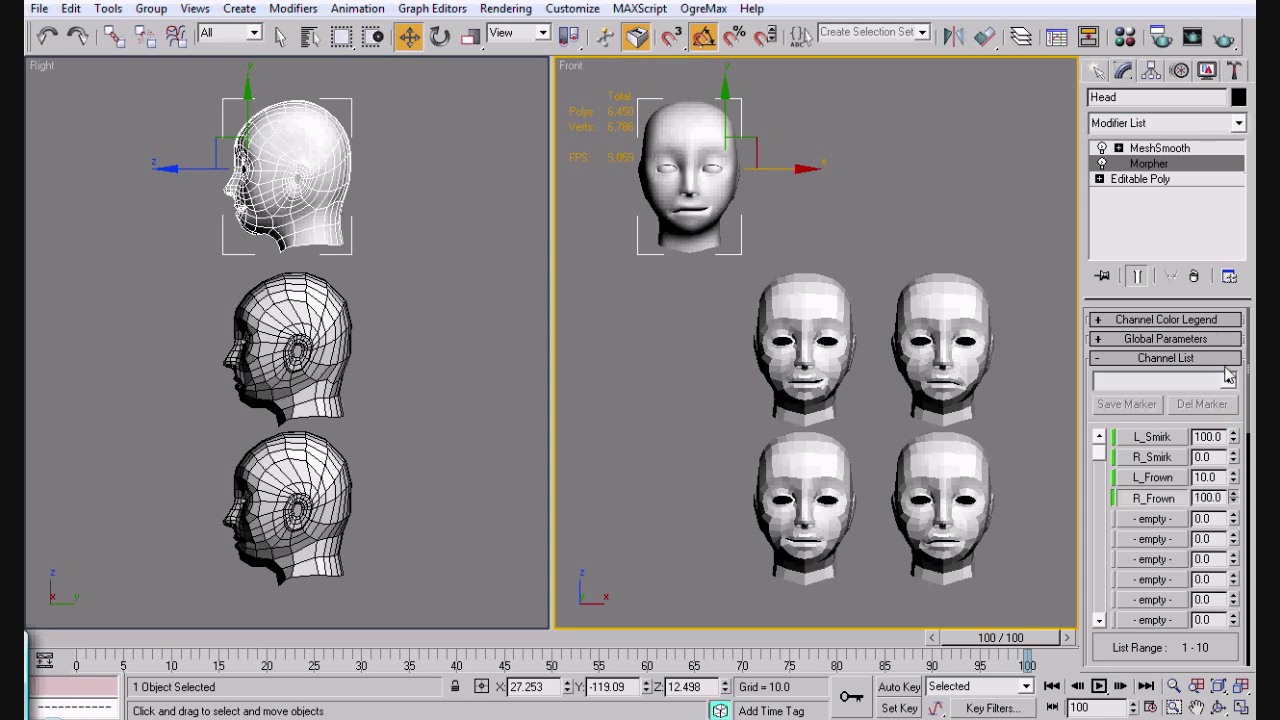
click(881, 198)
click(675, 175)
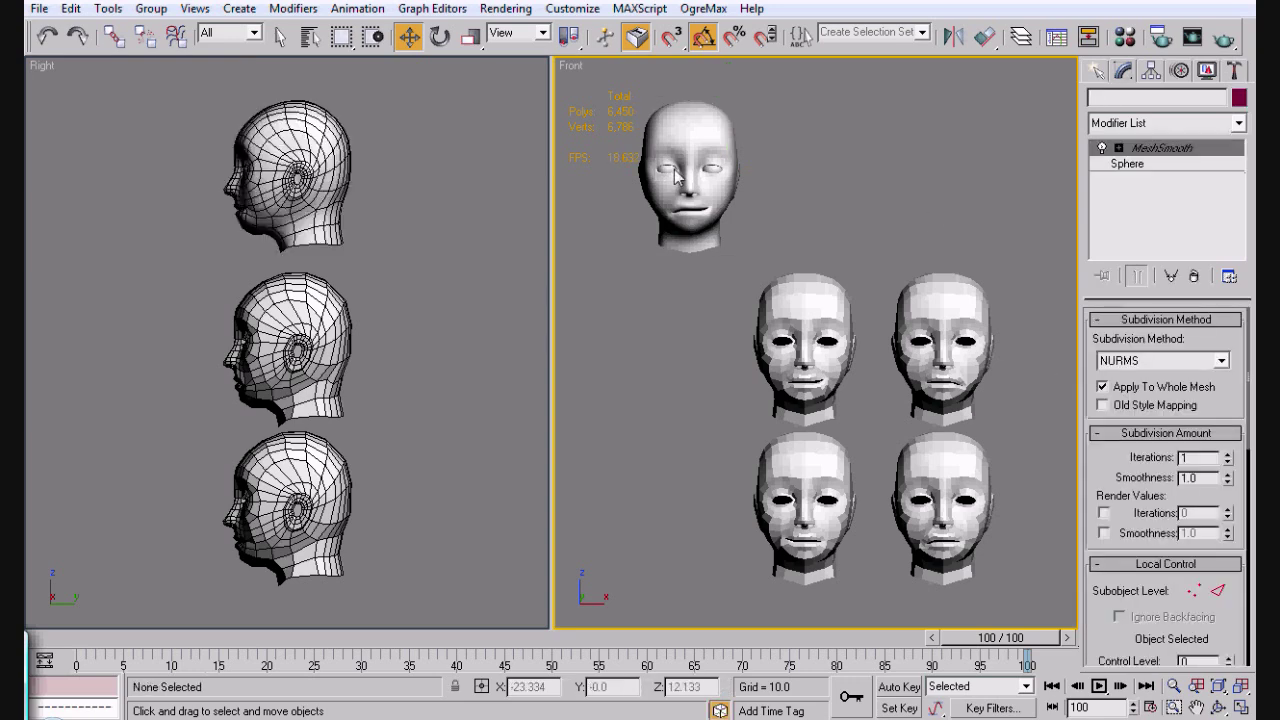
key(z)
click(838, 129)
key(z)
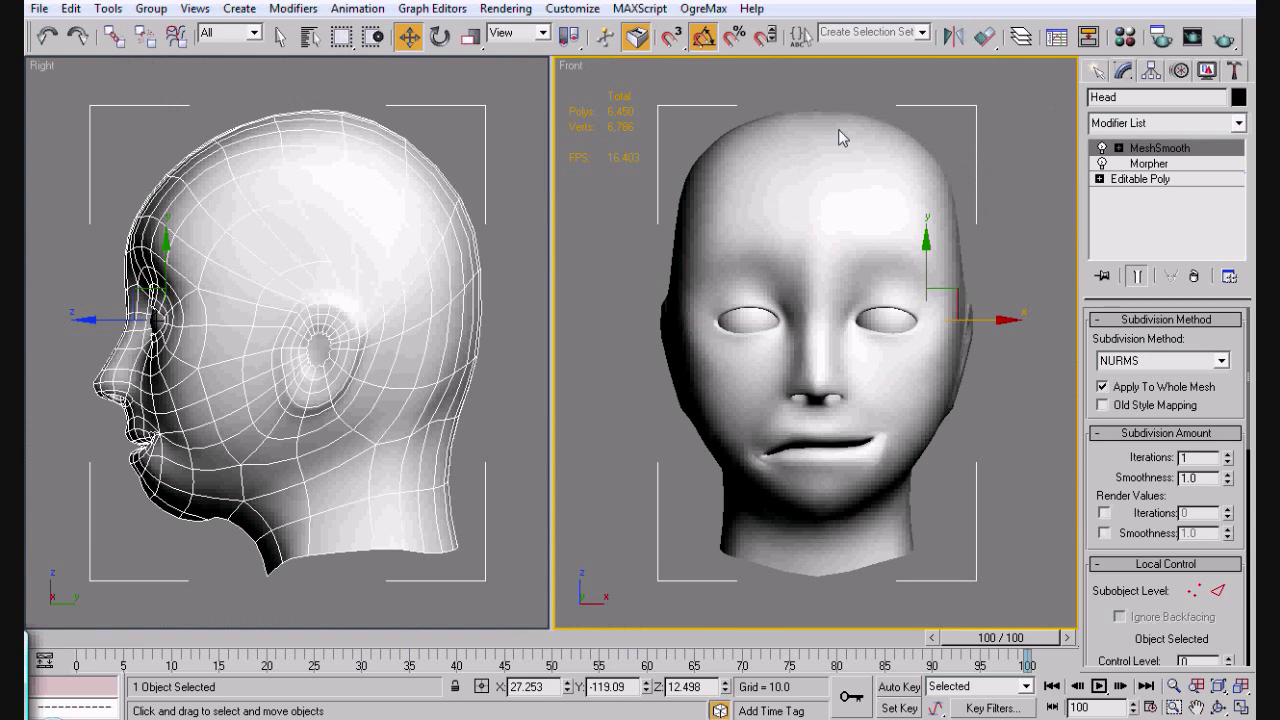
click(1036, 520)
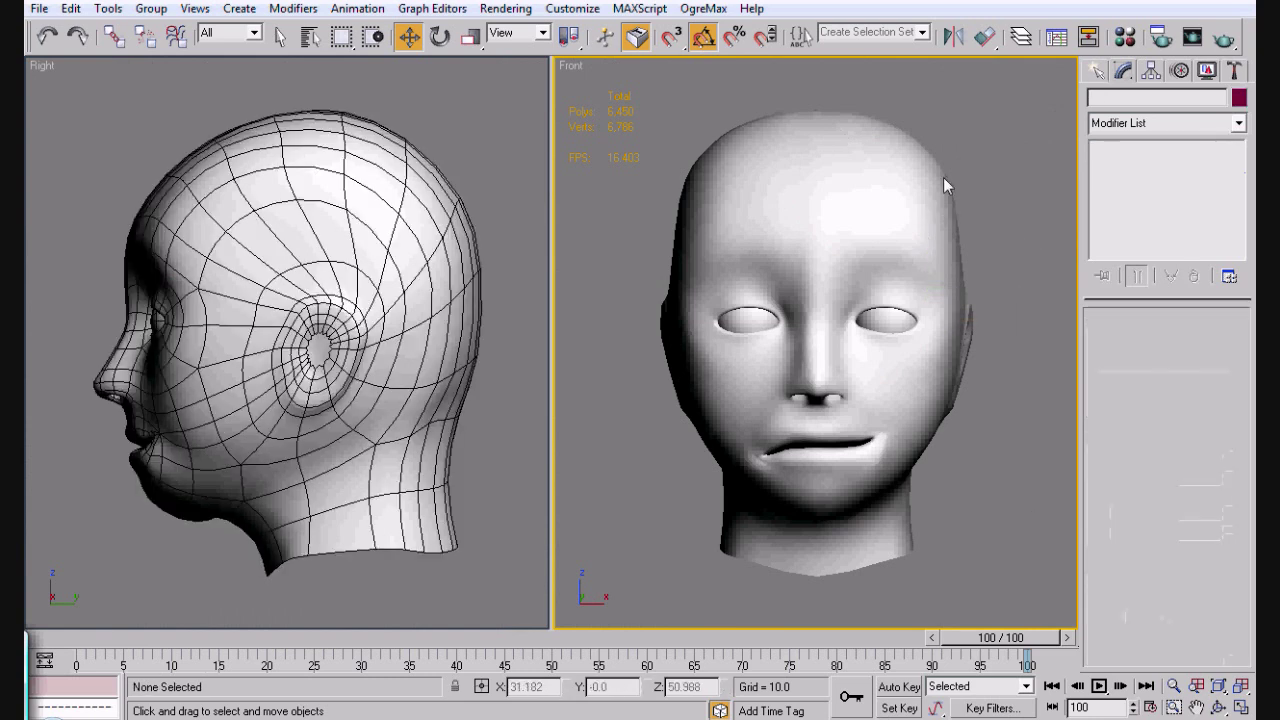
Hide the Morphs layer so that only the main Head is displayed, and frame it in all views.
click(1021, 36)
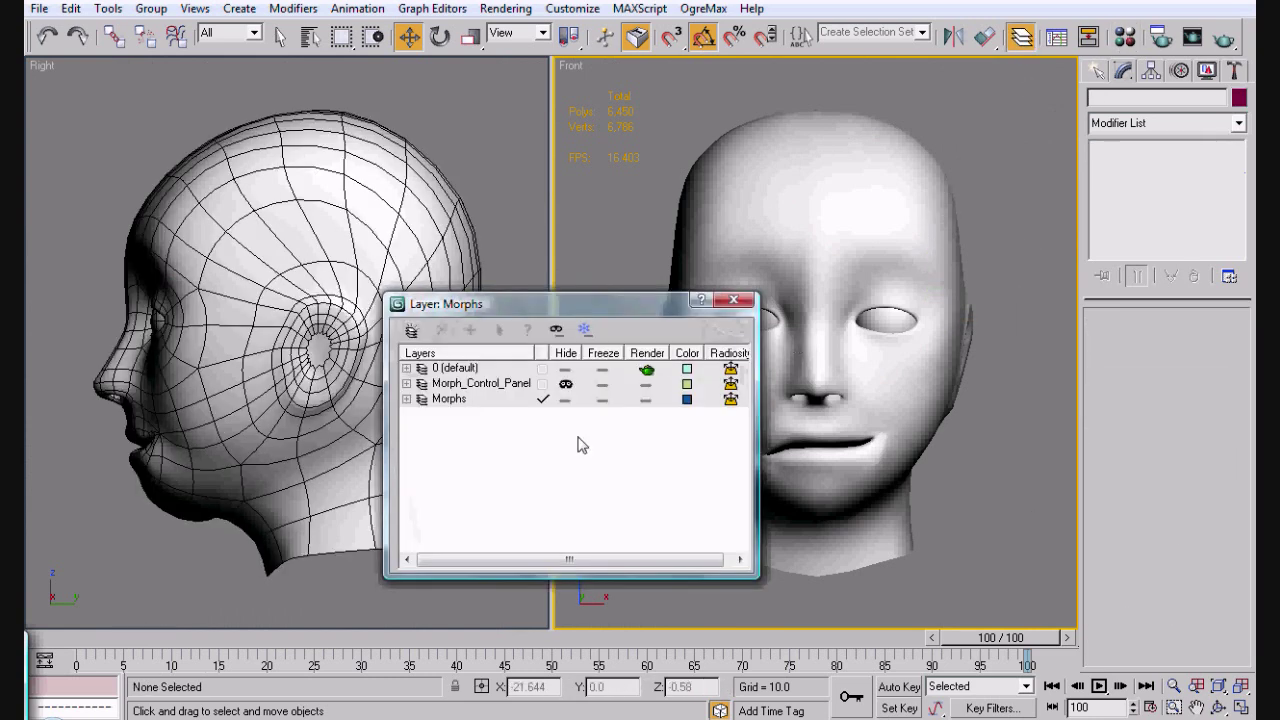
click(566, 401)
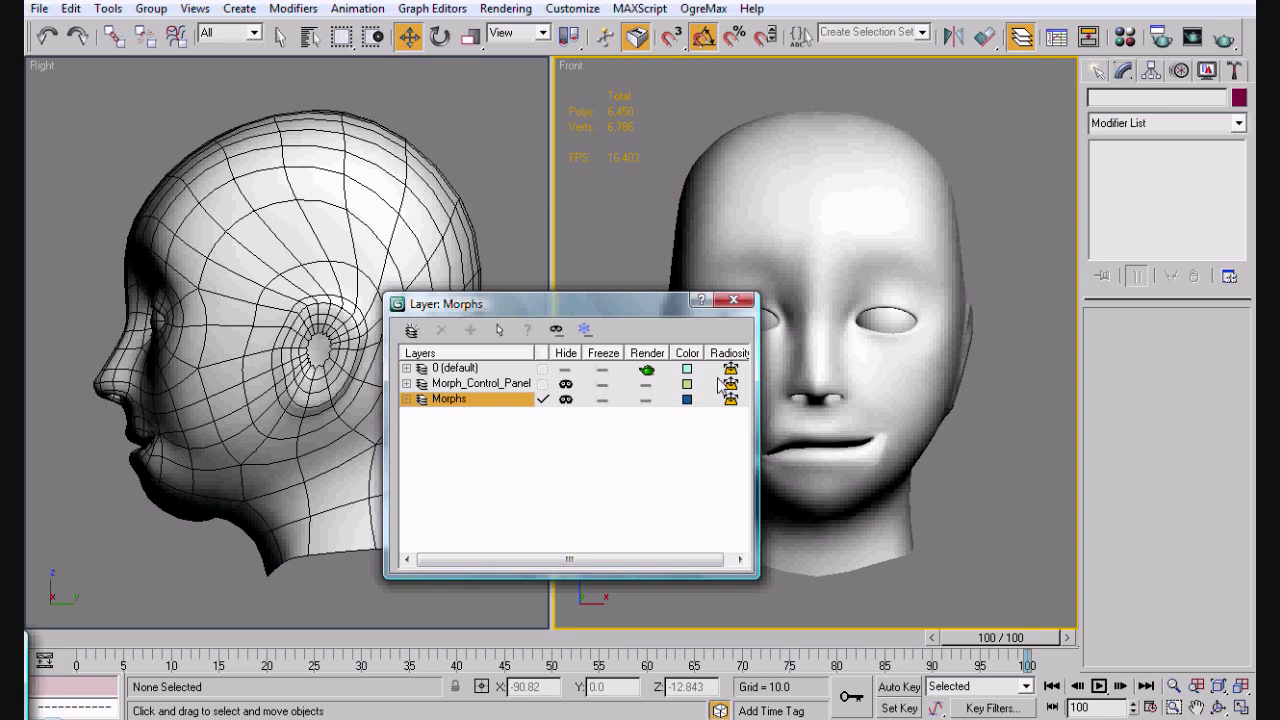
click(734, 300)
key(ctrl+shift+z)
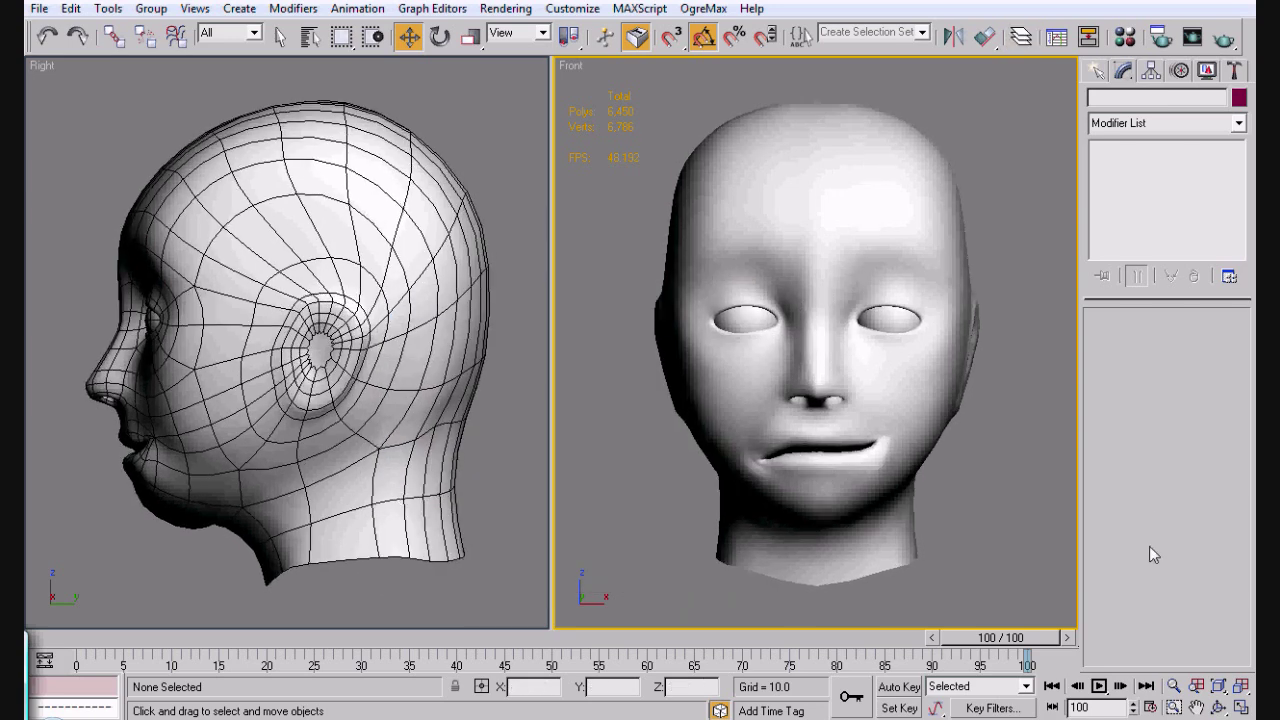
Return the animation time to frame 0.
click(1174, 684)
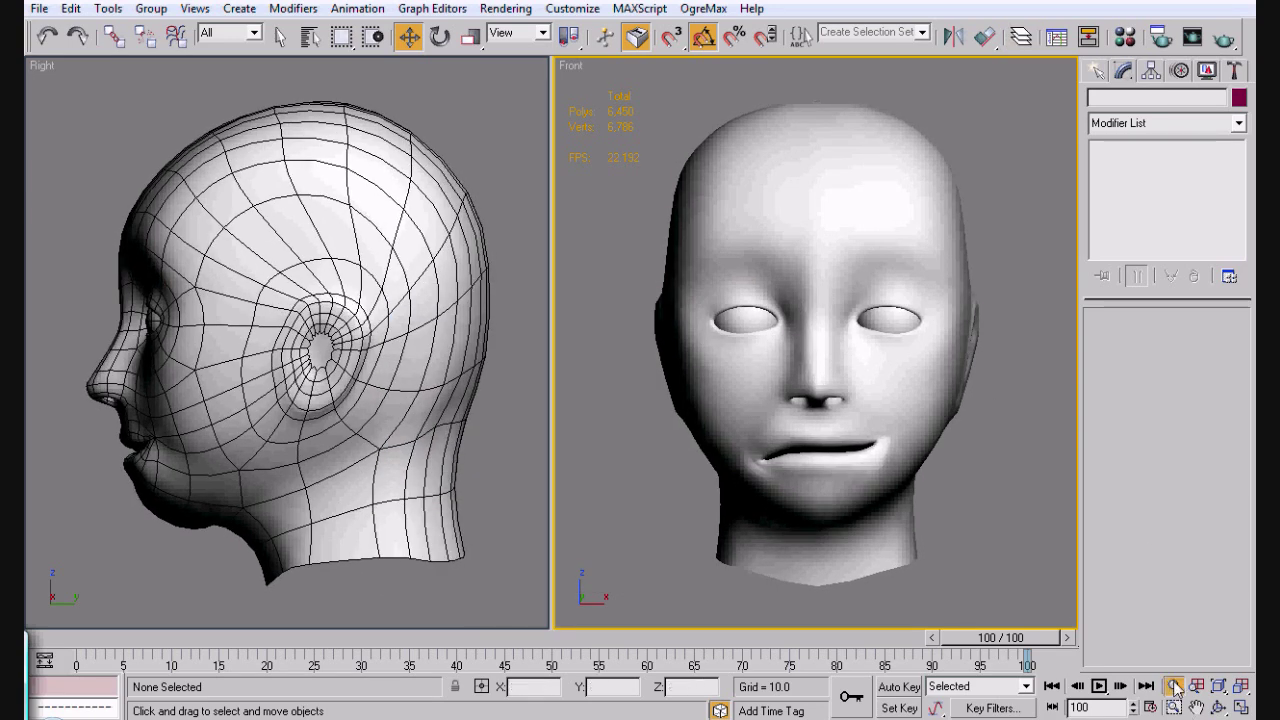
mouse_move(905, 398)
mouse_down()
mouse_move(894, 648)
mouse_move(906, 395)
mouse_up()
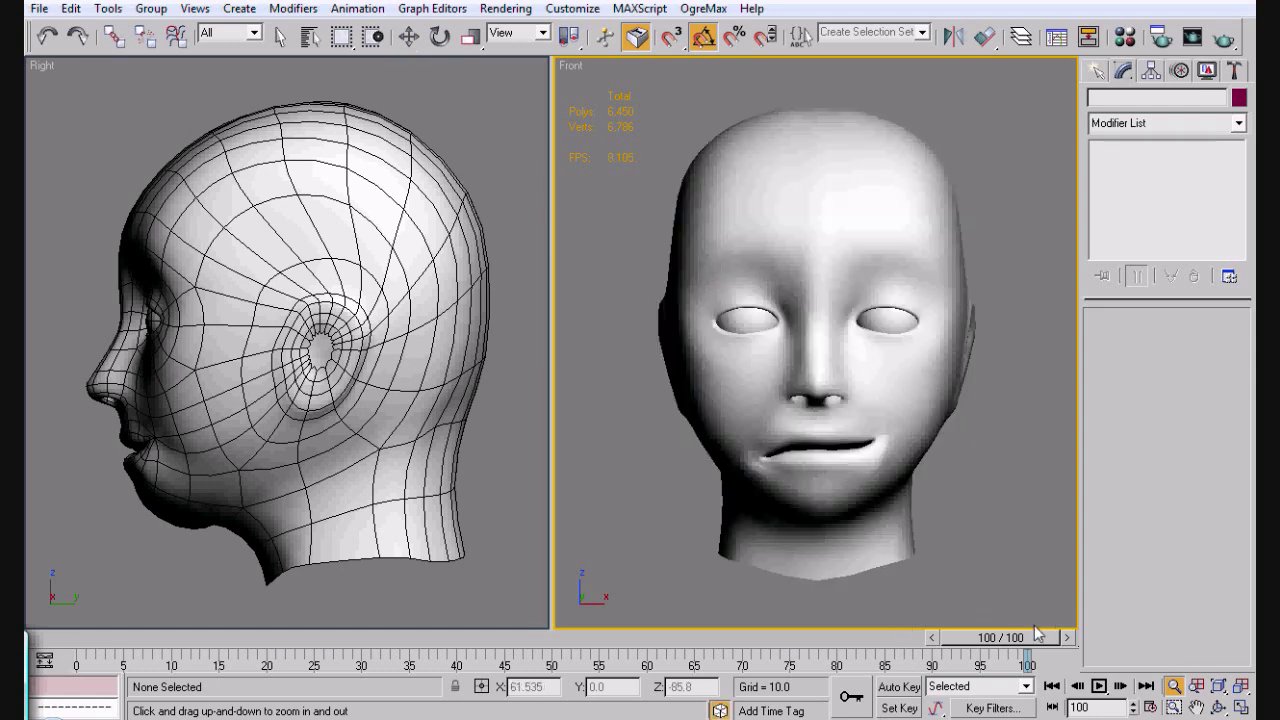
drag(1030, 637, 145, 602)
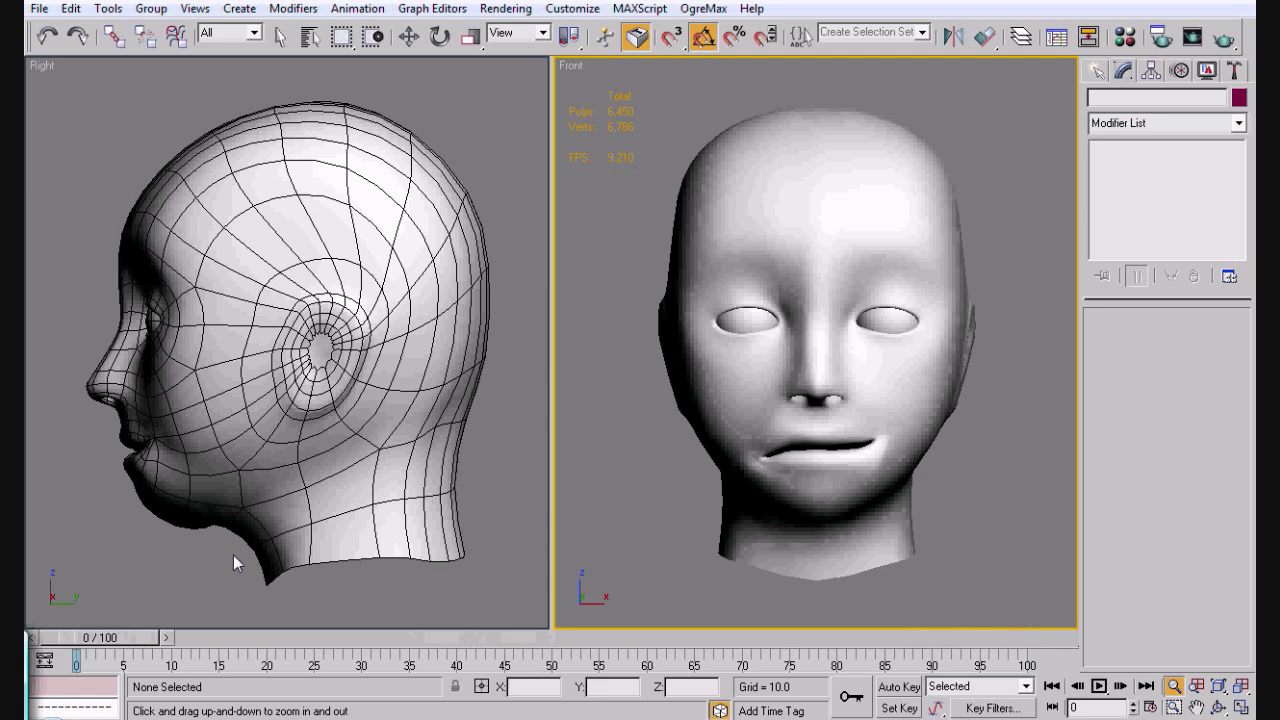
Open the main Head's Morpher modifier, try blending the smirk and frown channels, and reset L_Smirk, L_Frown and R_Frown to 0.
click(1099, 71)
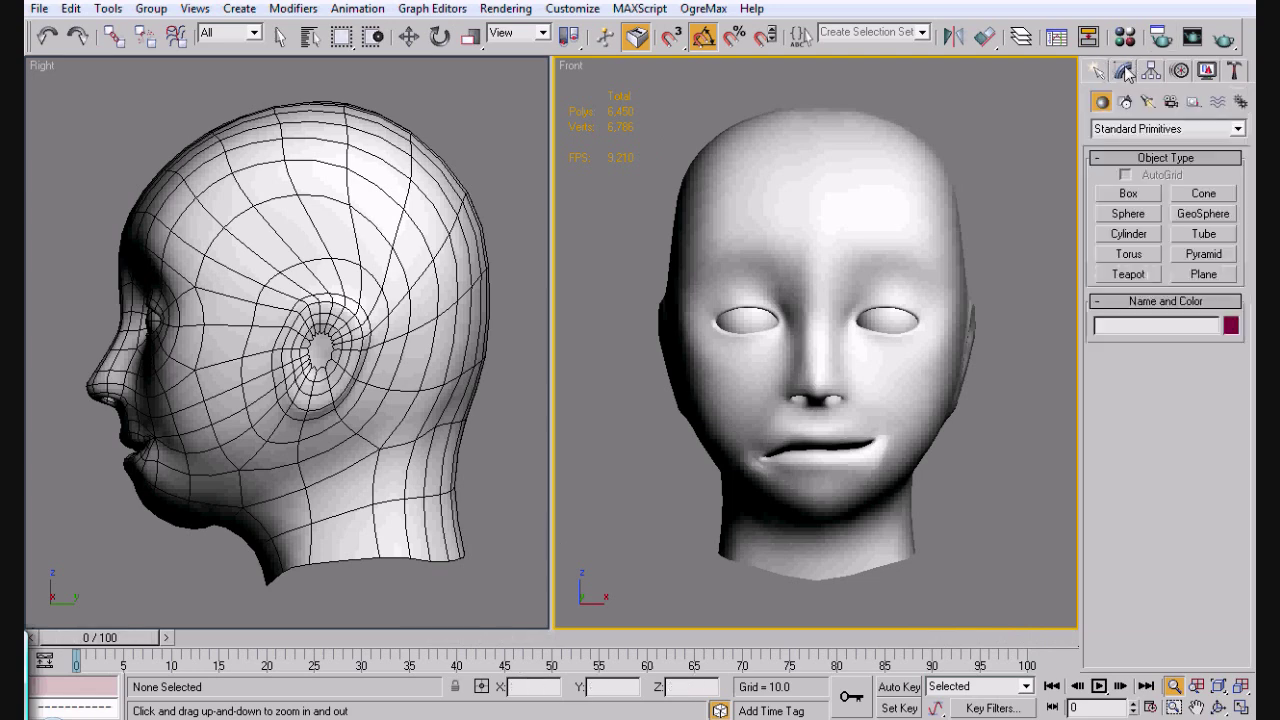
click(1124, 71)
key(w)
click(830, 242)
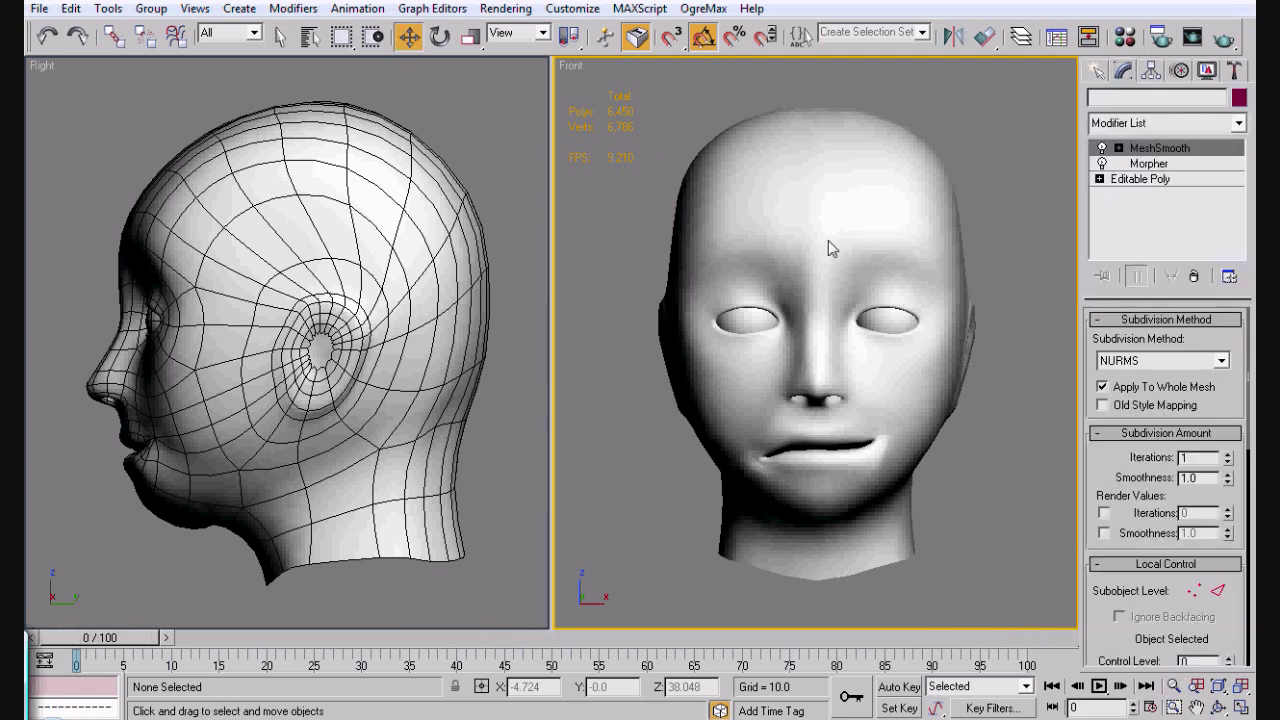
click(1150, 163)
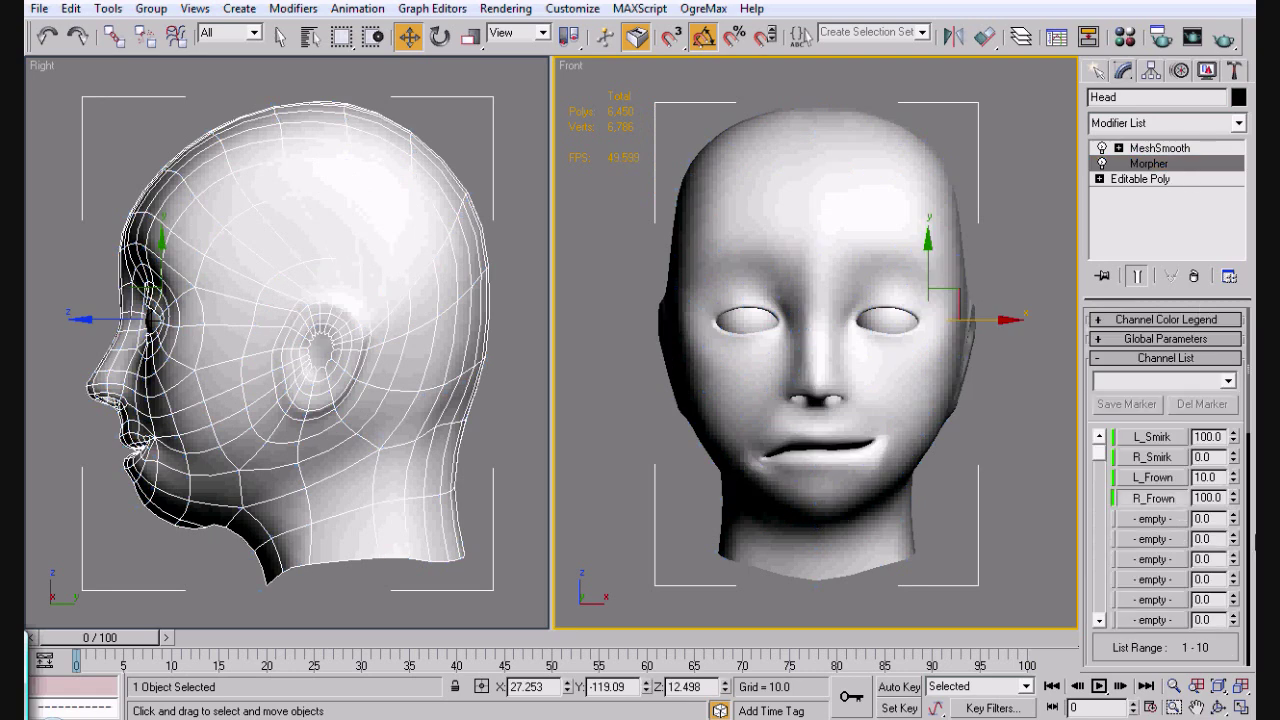
drag(1238, 510, 1230, 546)
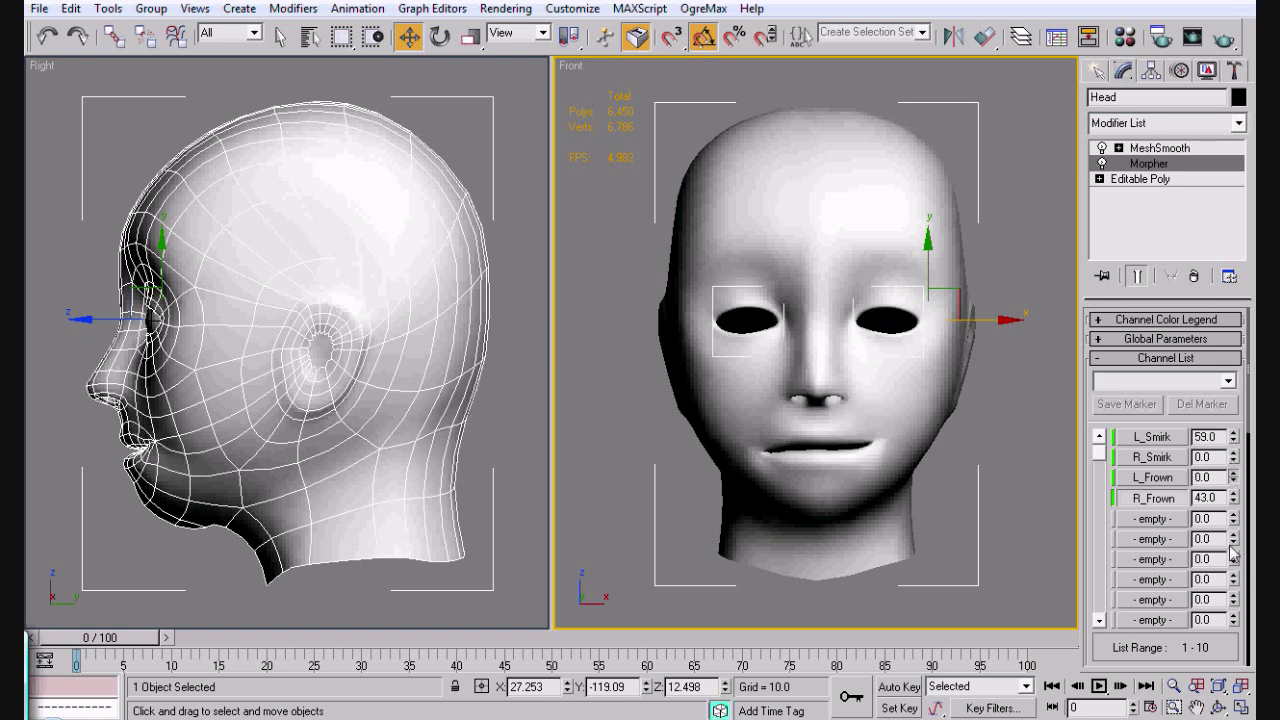
right_click(1236, 436)
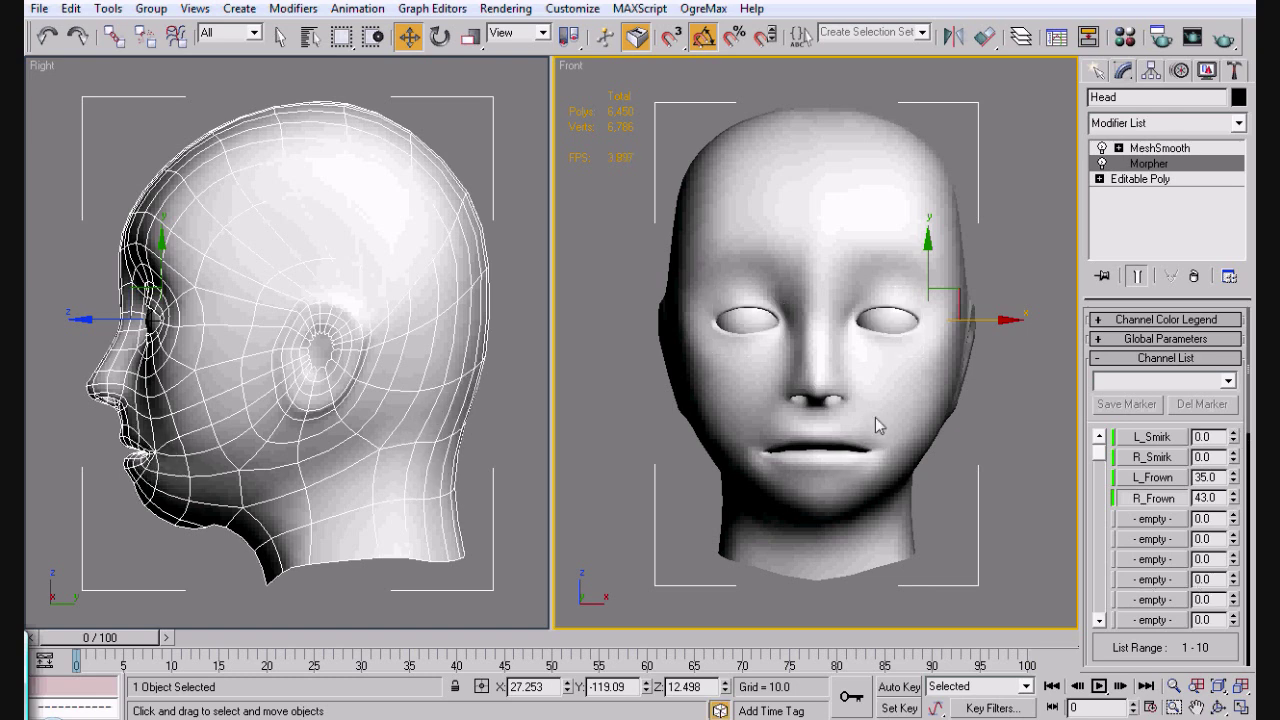
right_click(1234, 477)
right_click(1234, 497)
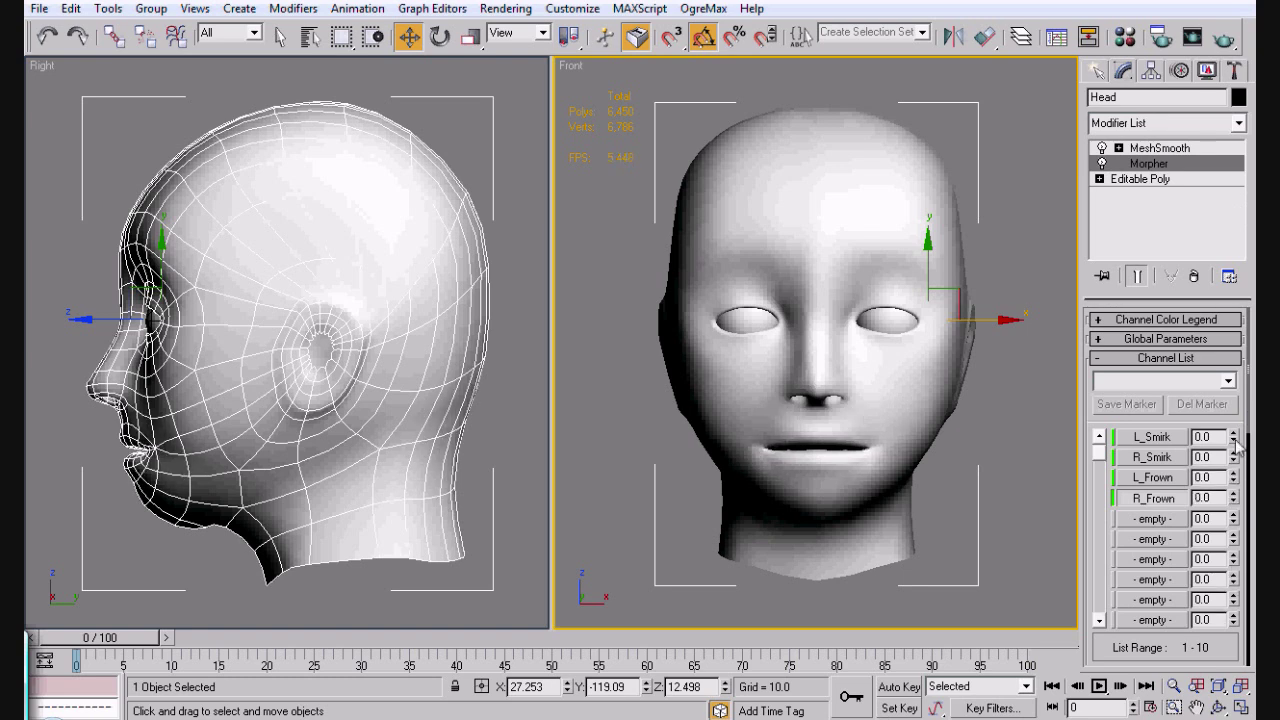
Set the L_Smirk channel to 100, raise R_Smirk as well to form a full smile, and deselect the head.
drag(1236, 440, 1182, 159)
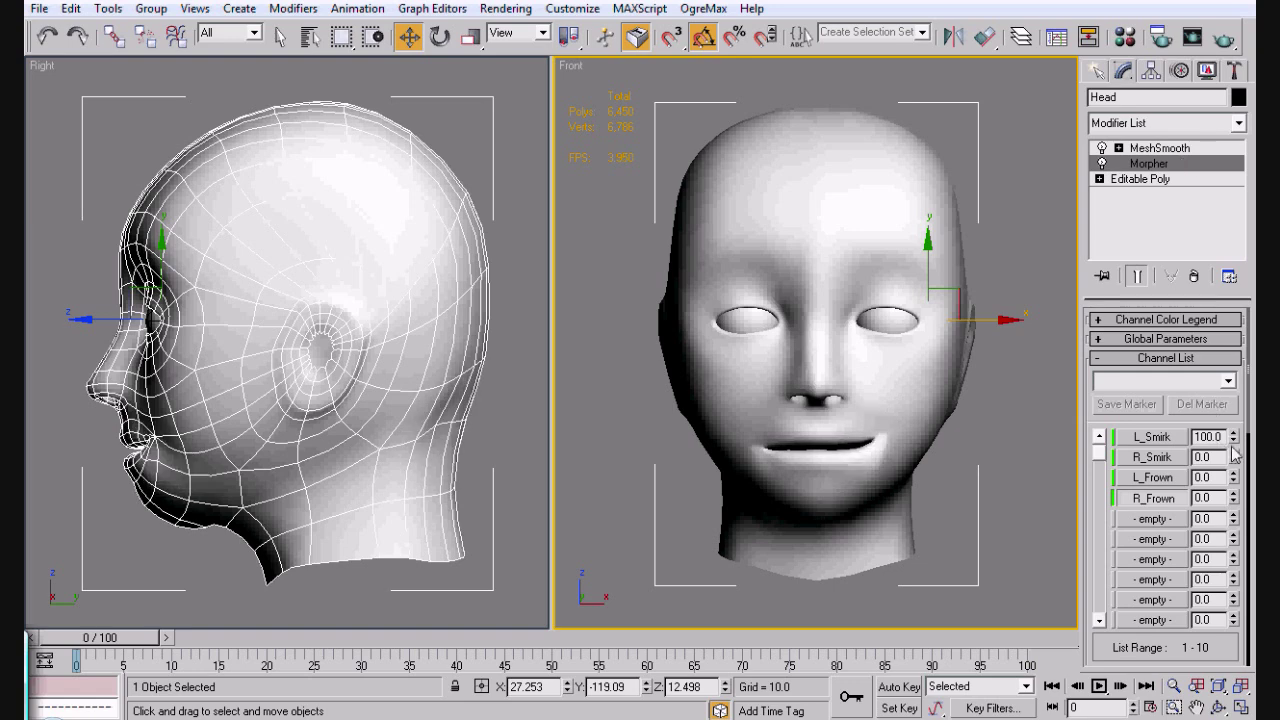
click(989, 538)
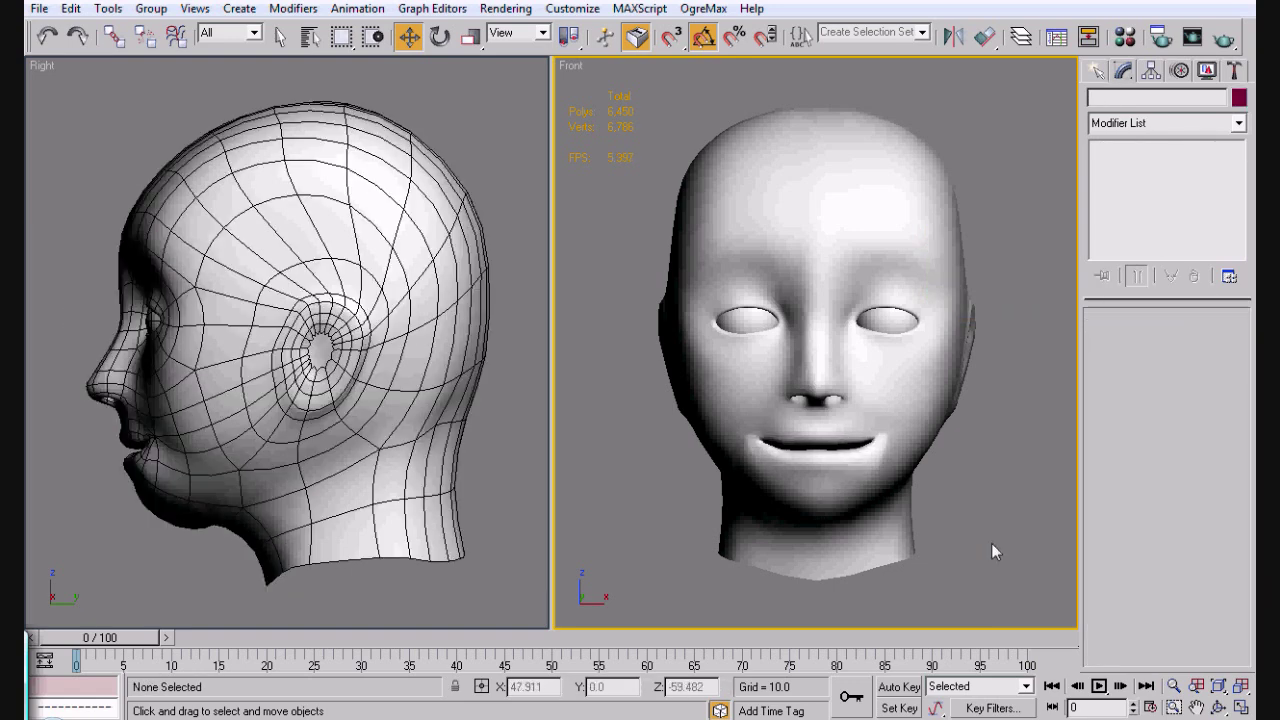